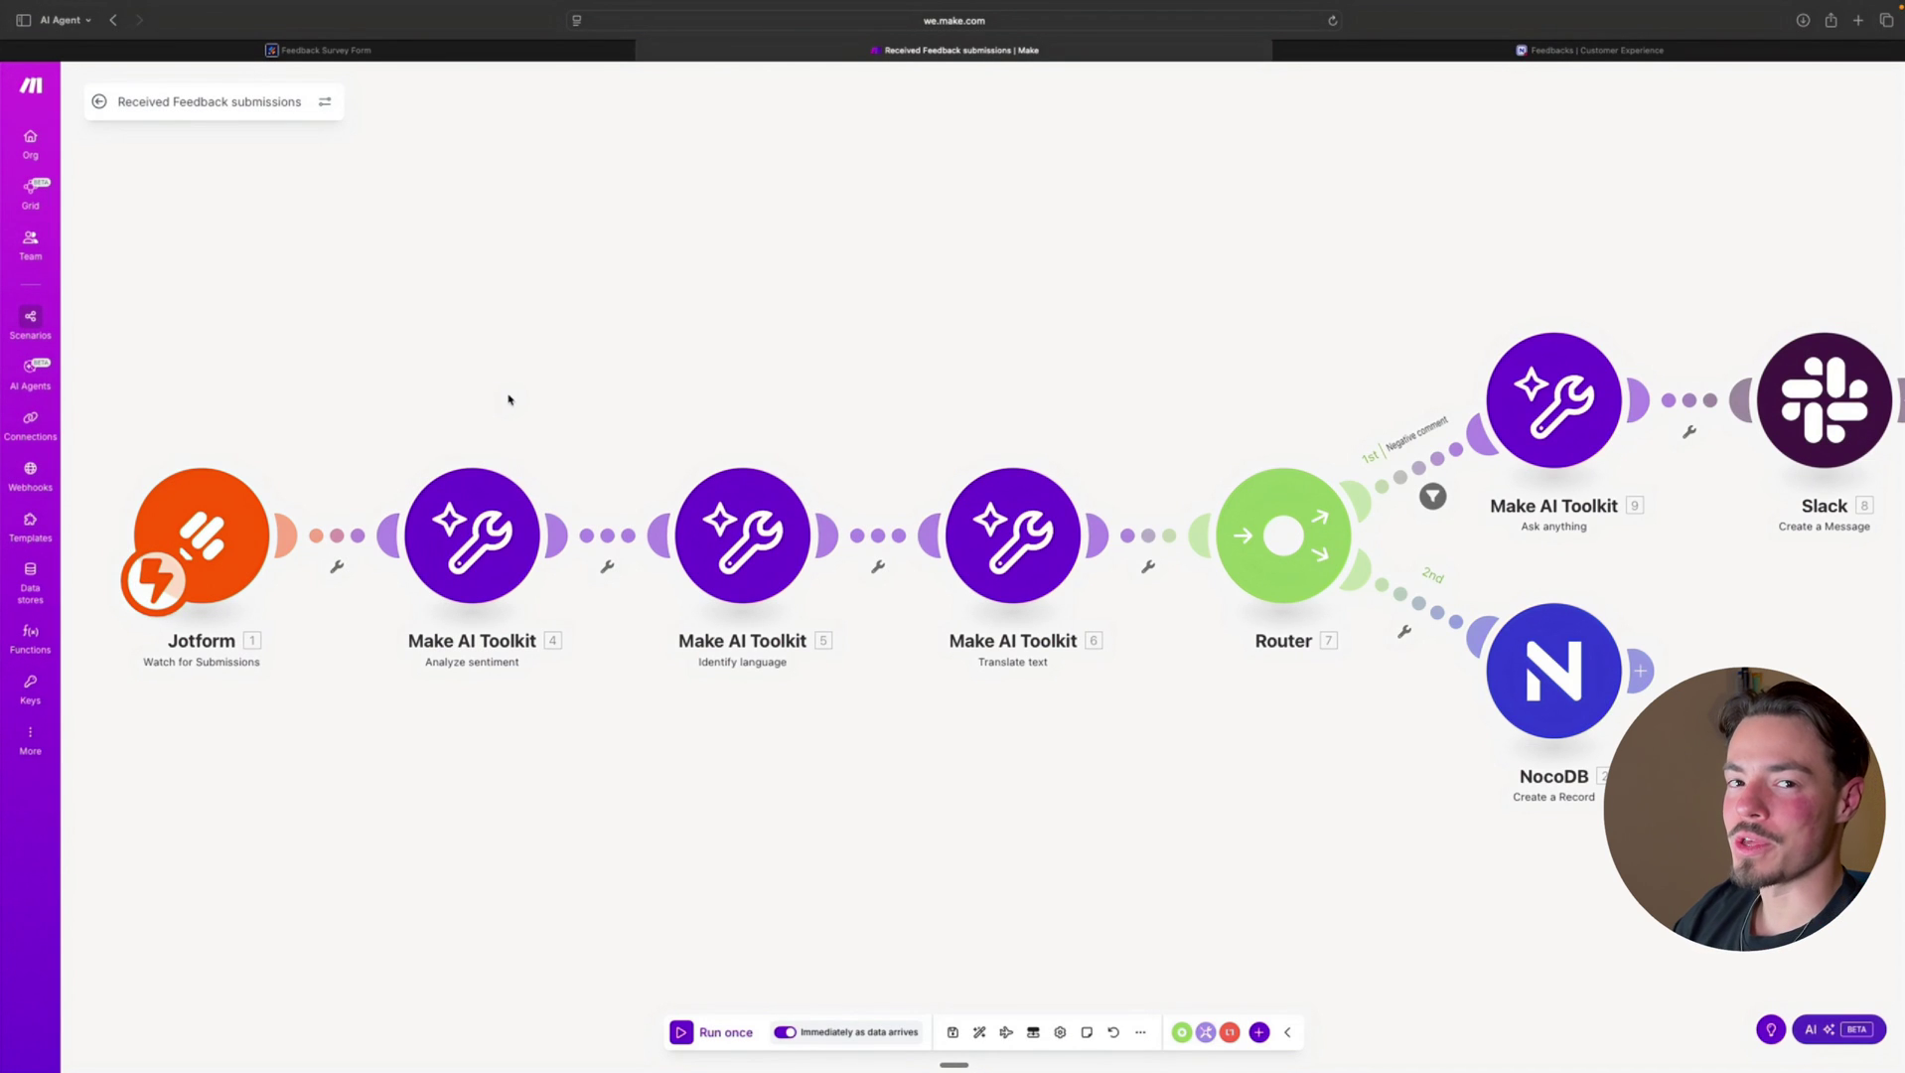
Review the settings of the Jotform trigger and the sentiment, language and translation modules
click(215, 525)
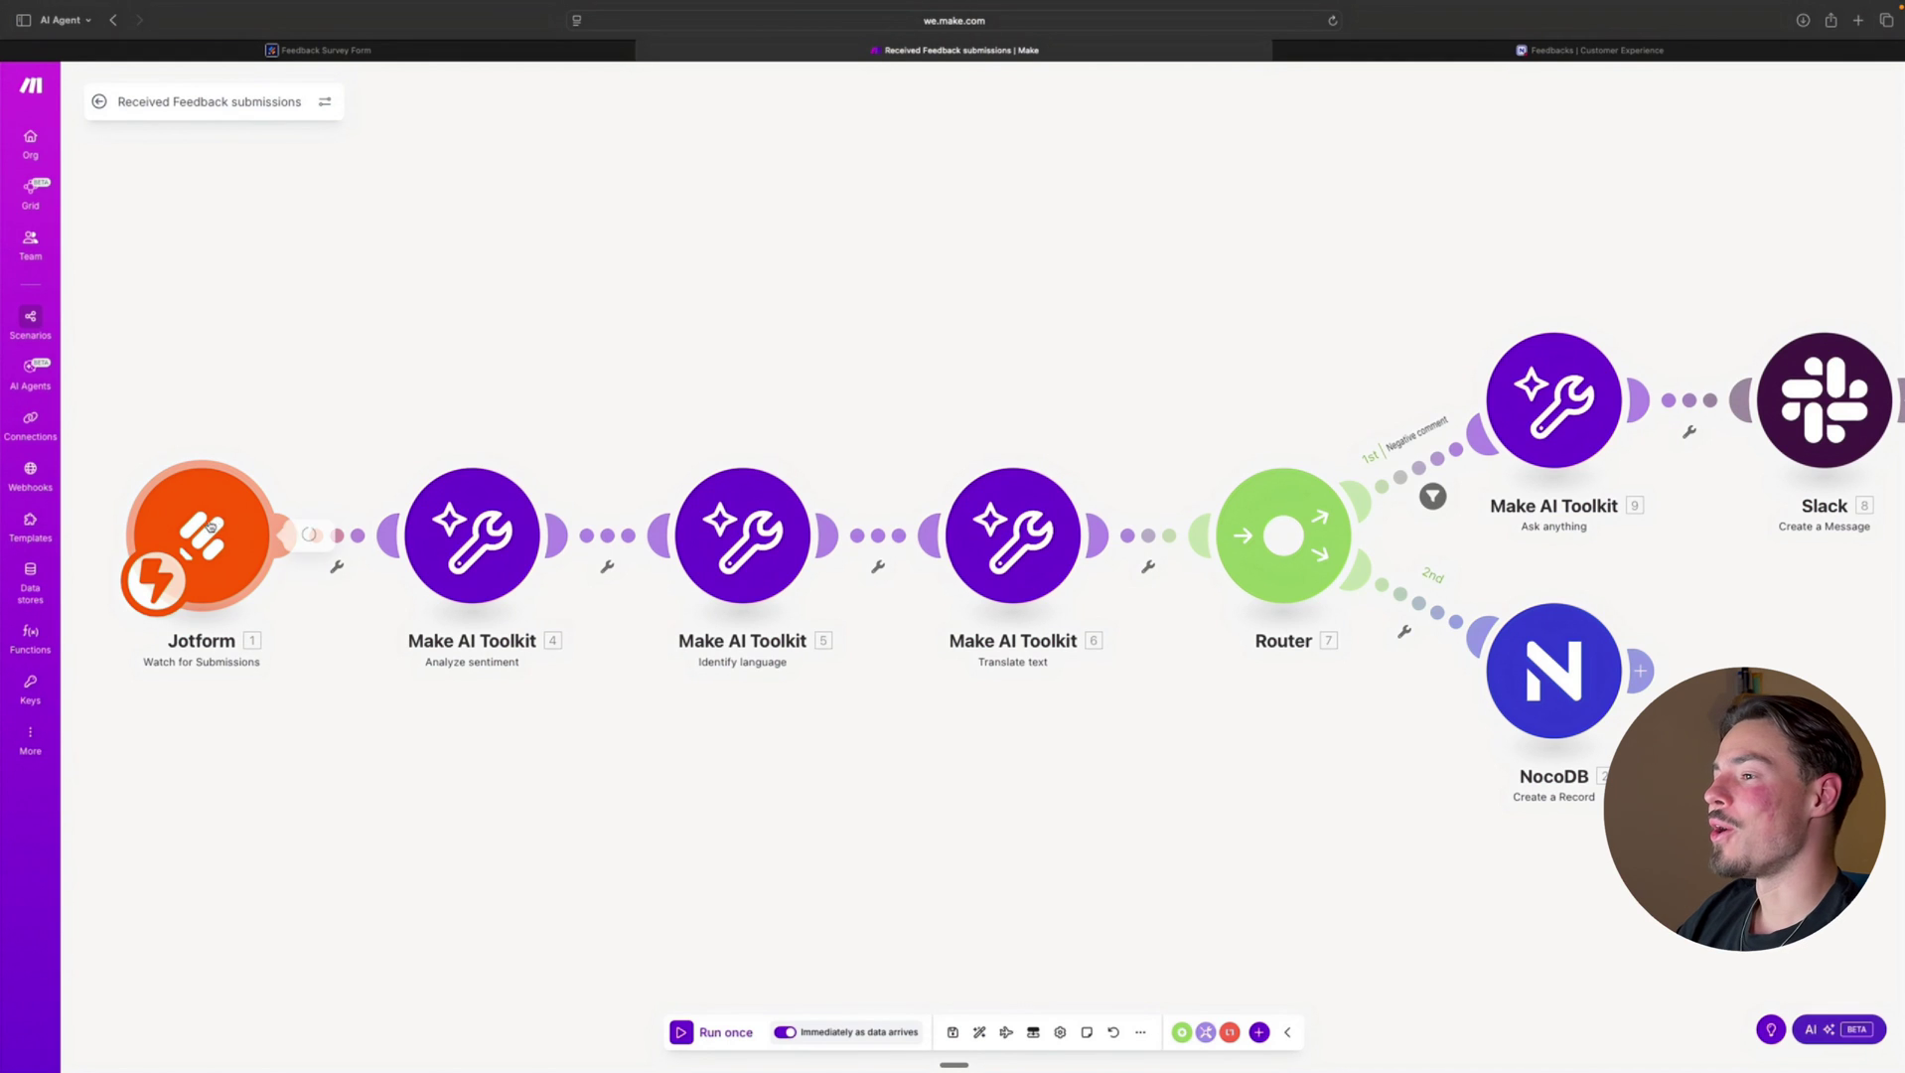
click(193, 324)
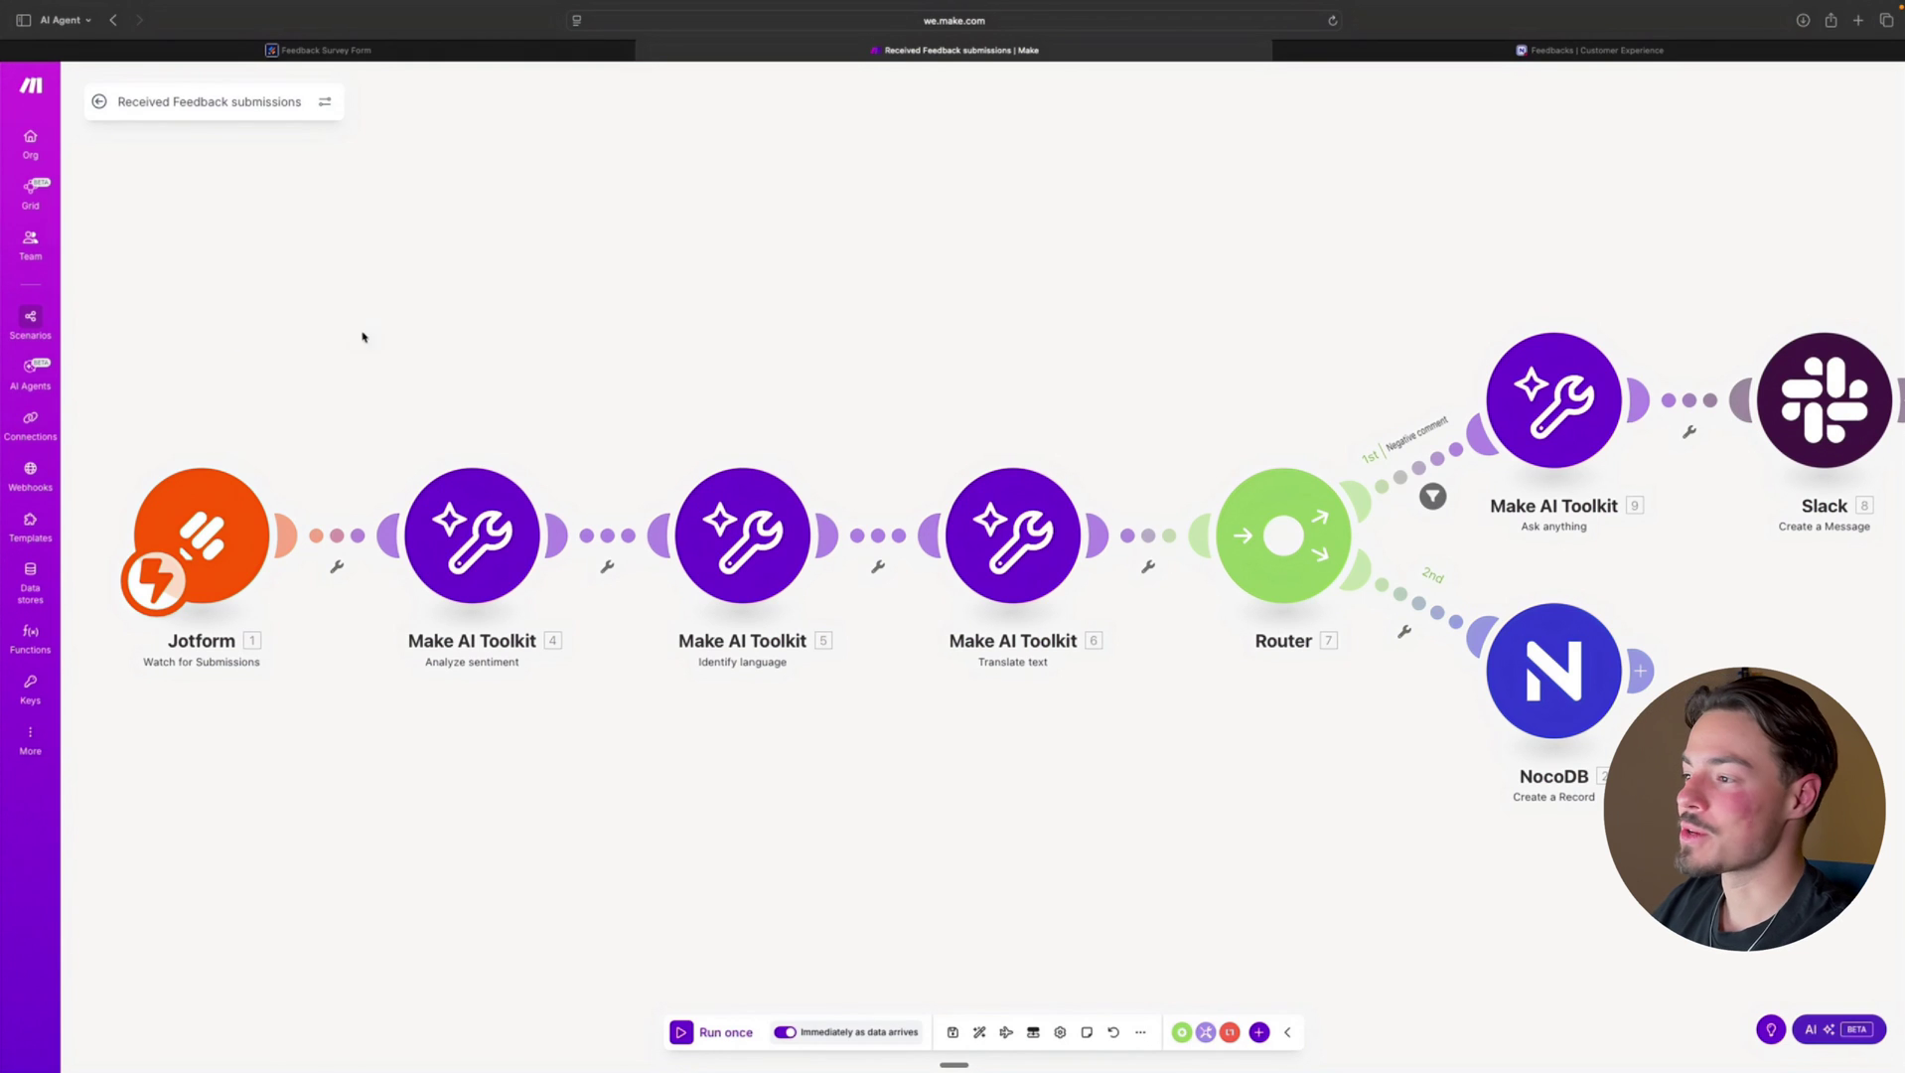
click(468, 524)
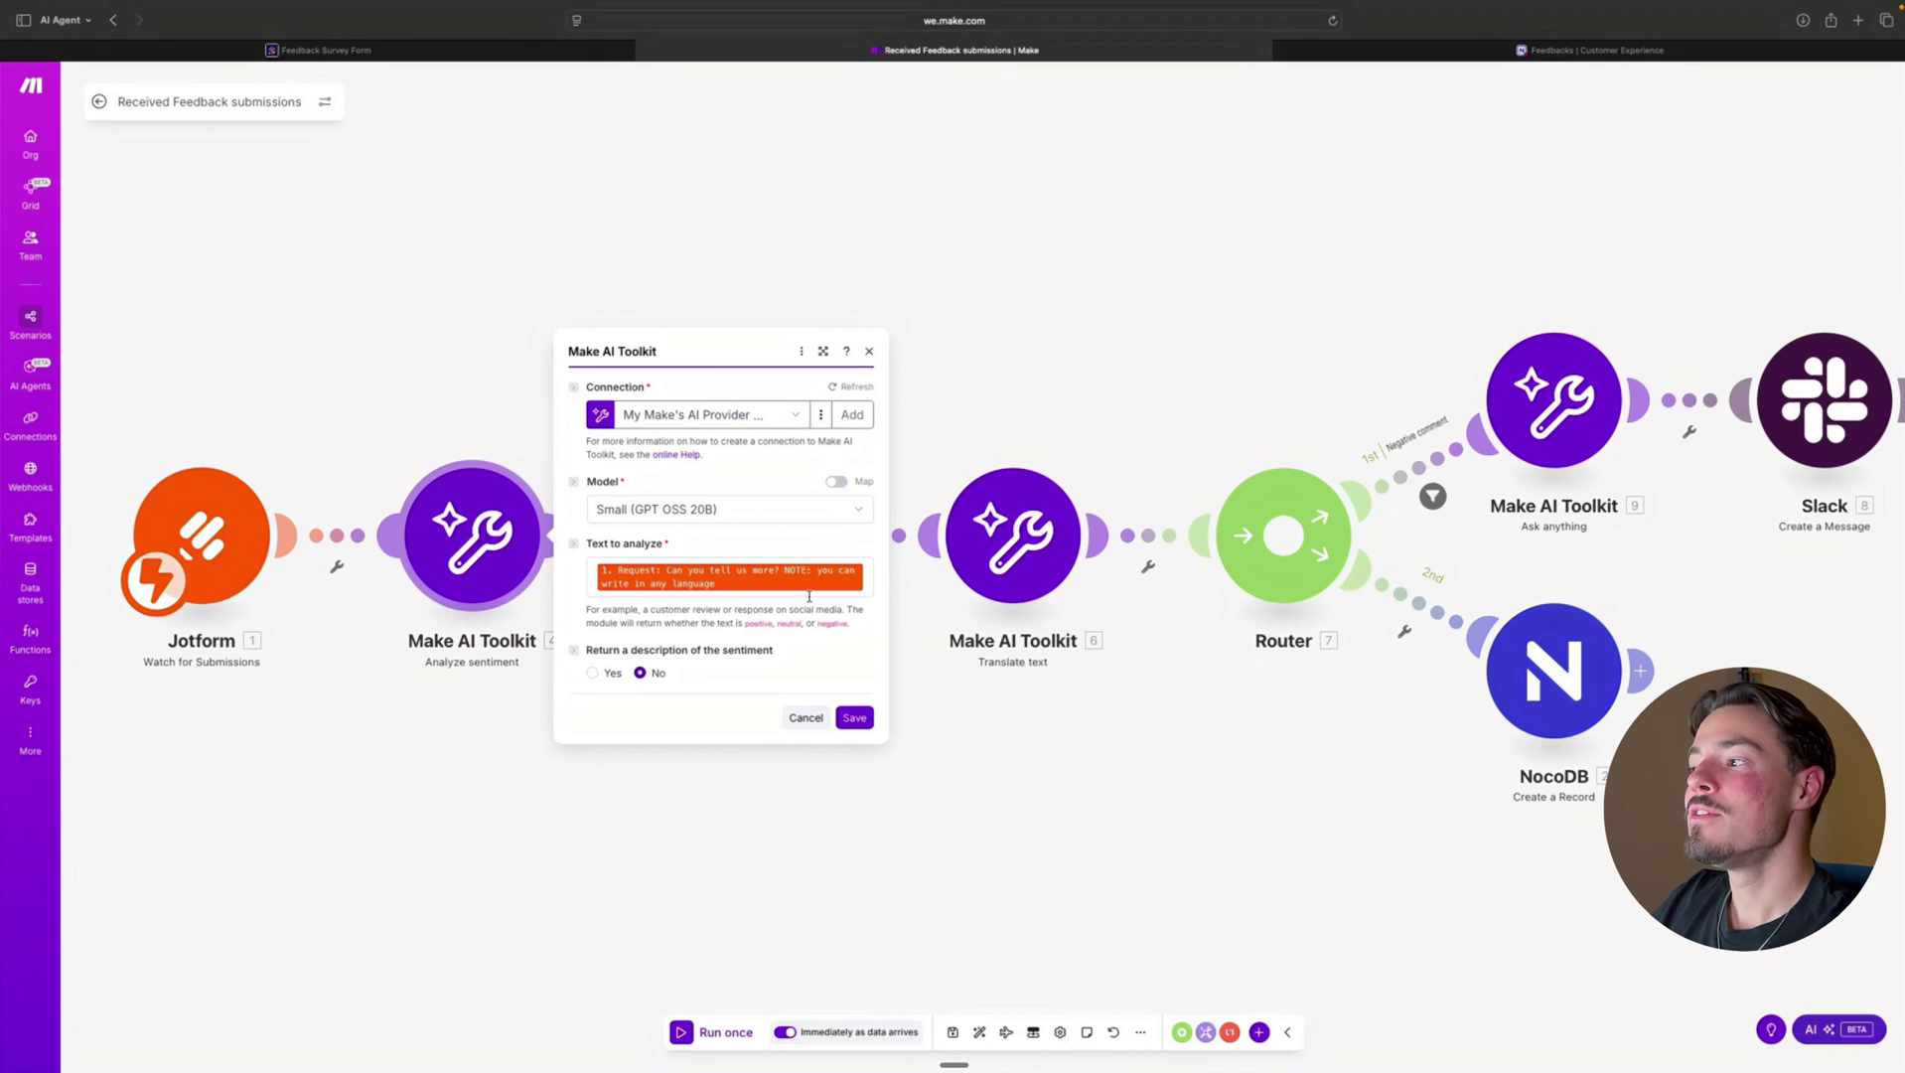
mouse_move(790, 584)
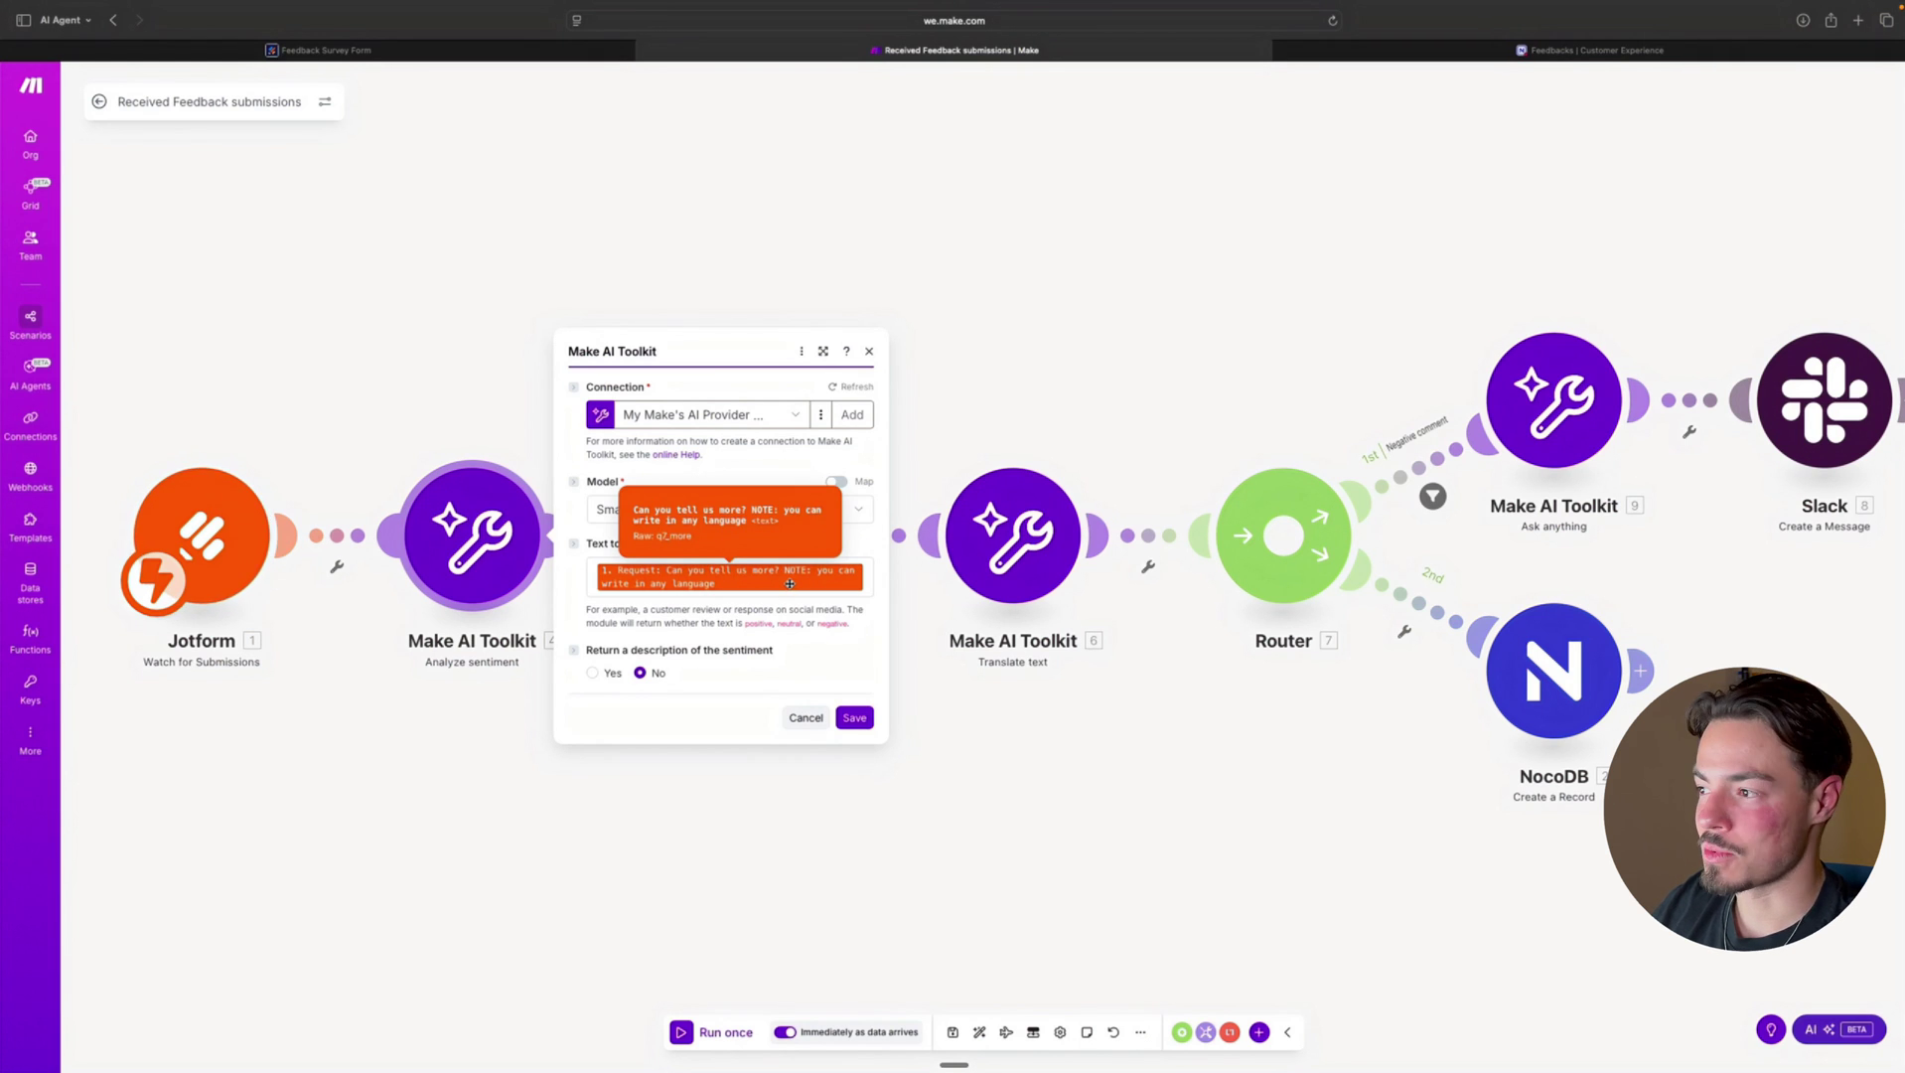
click(404, 354)
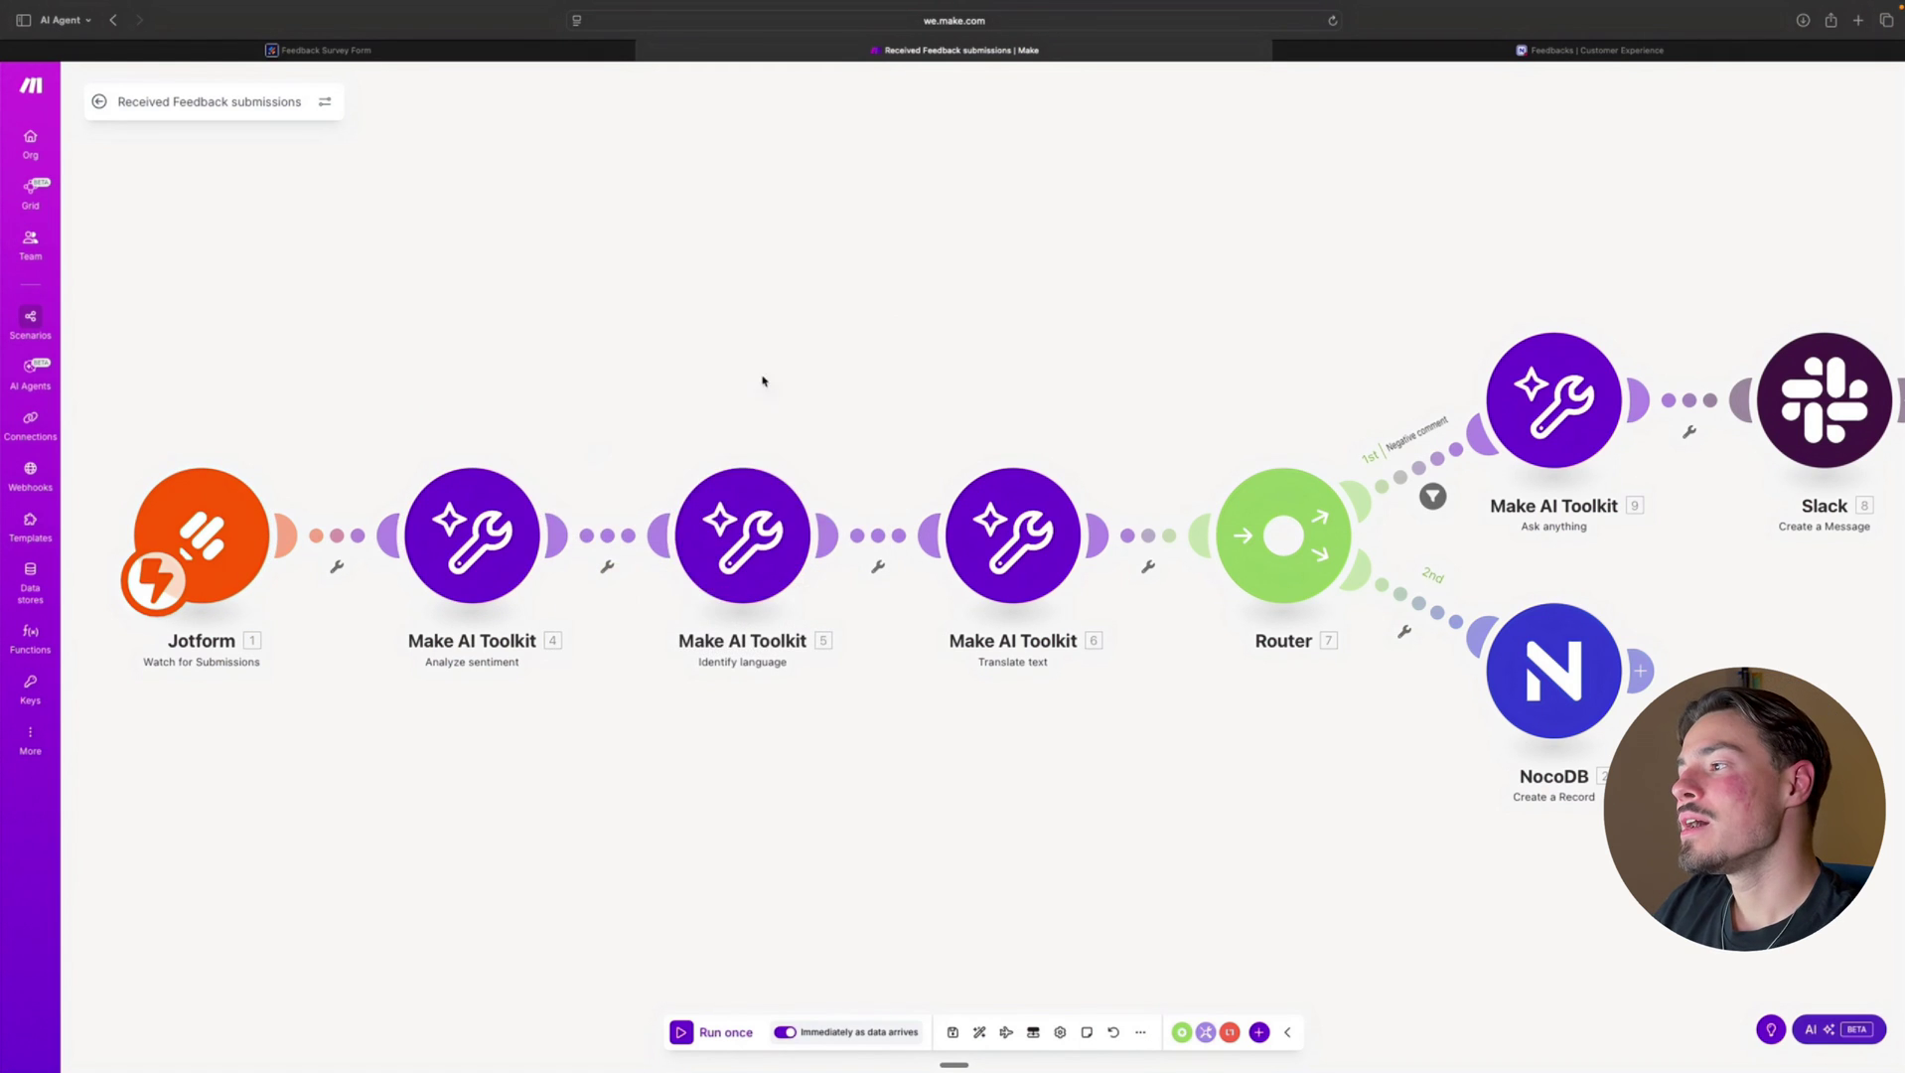
click(755, 550)
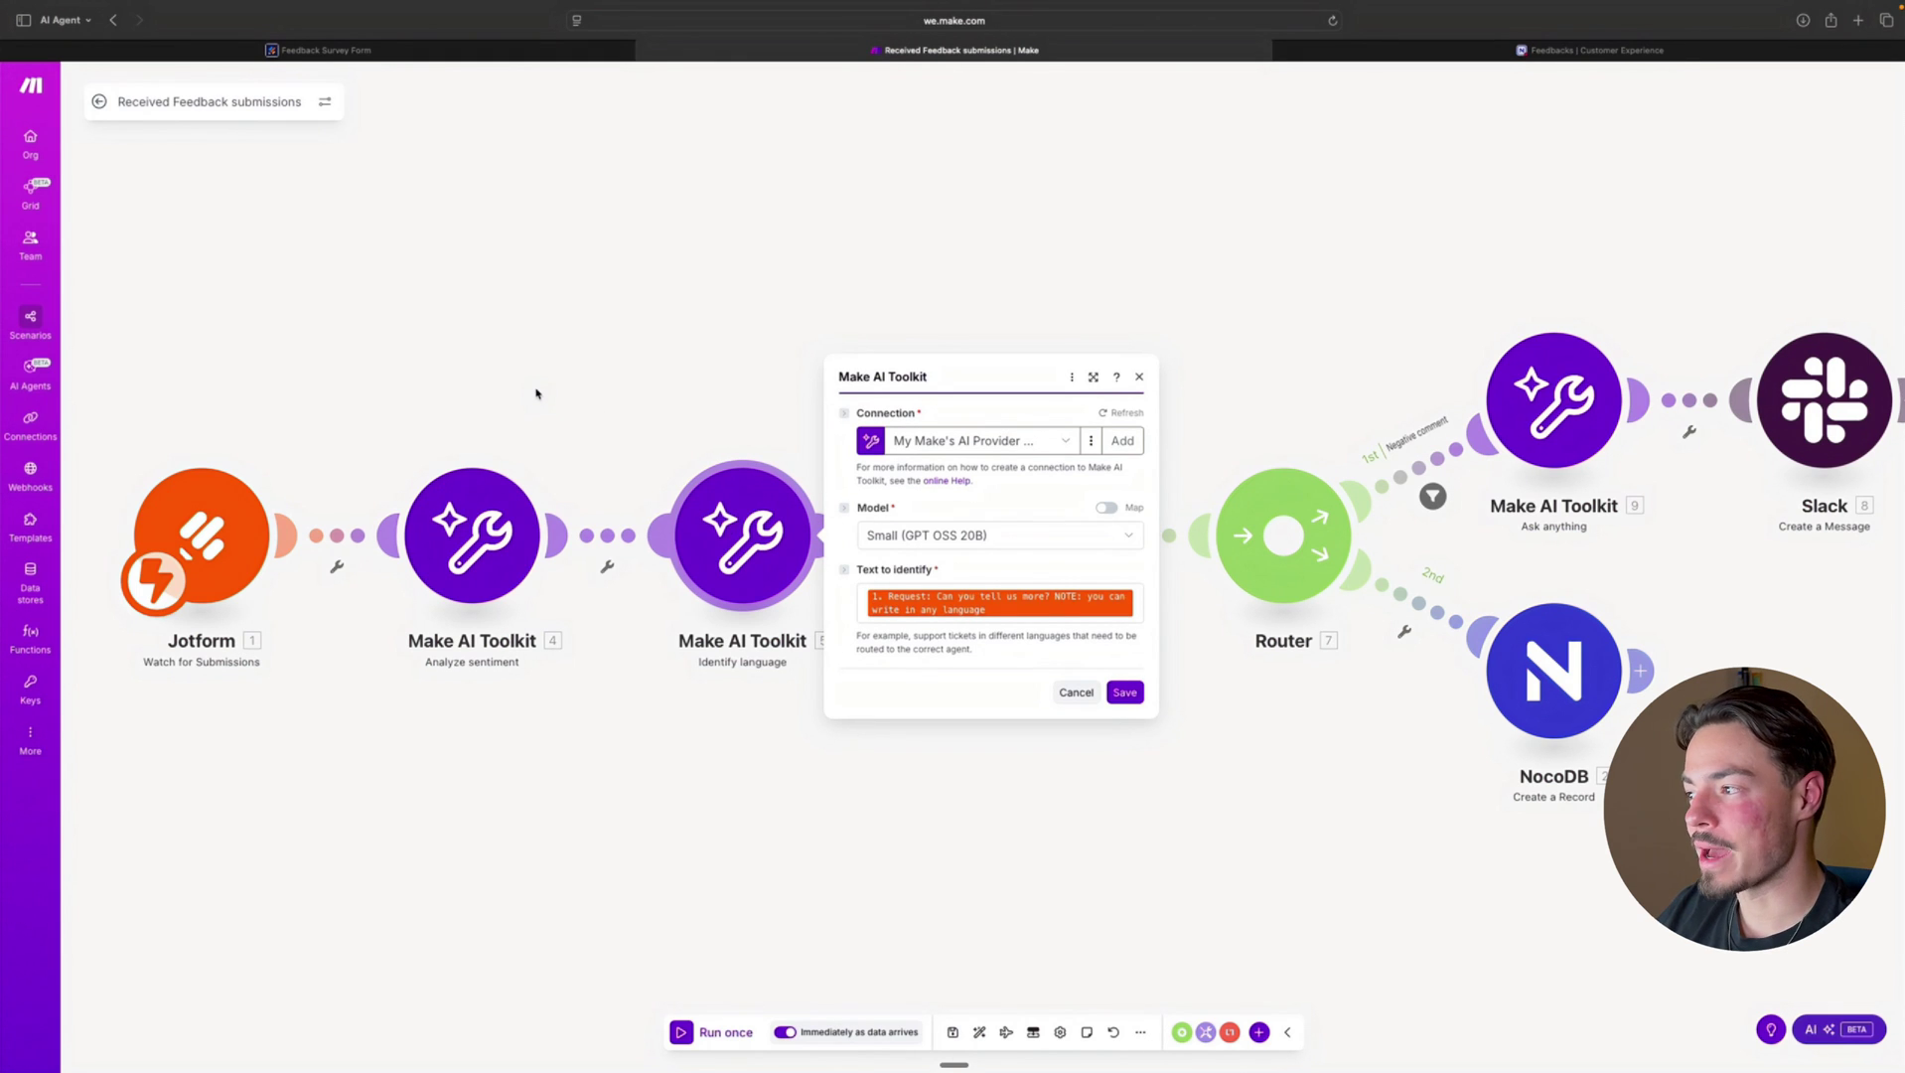
click(535, 393)
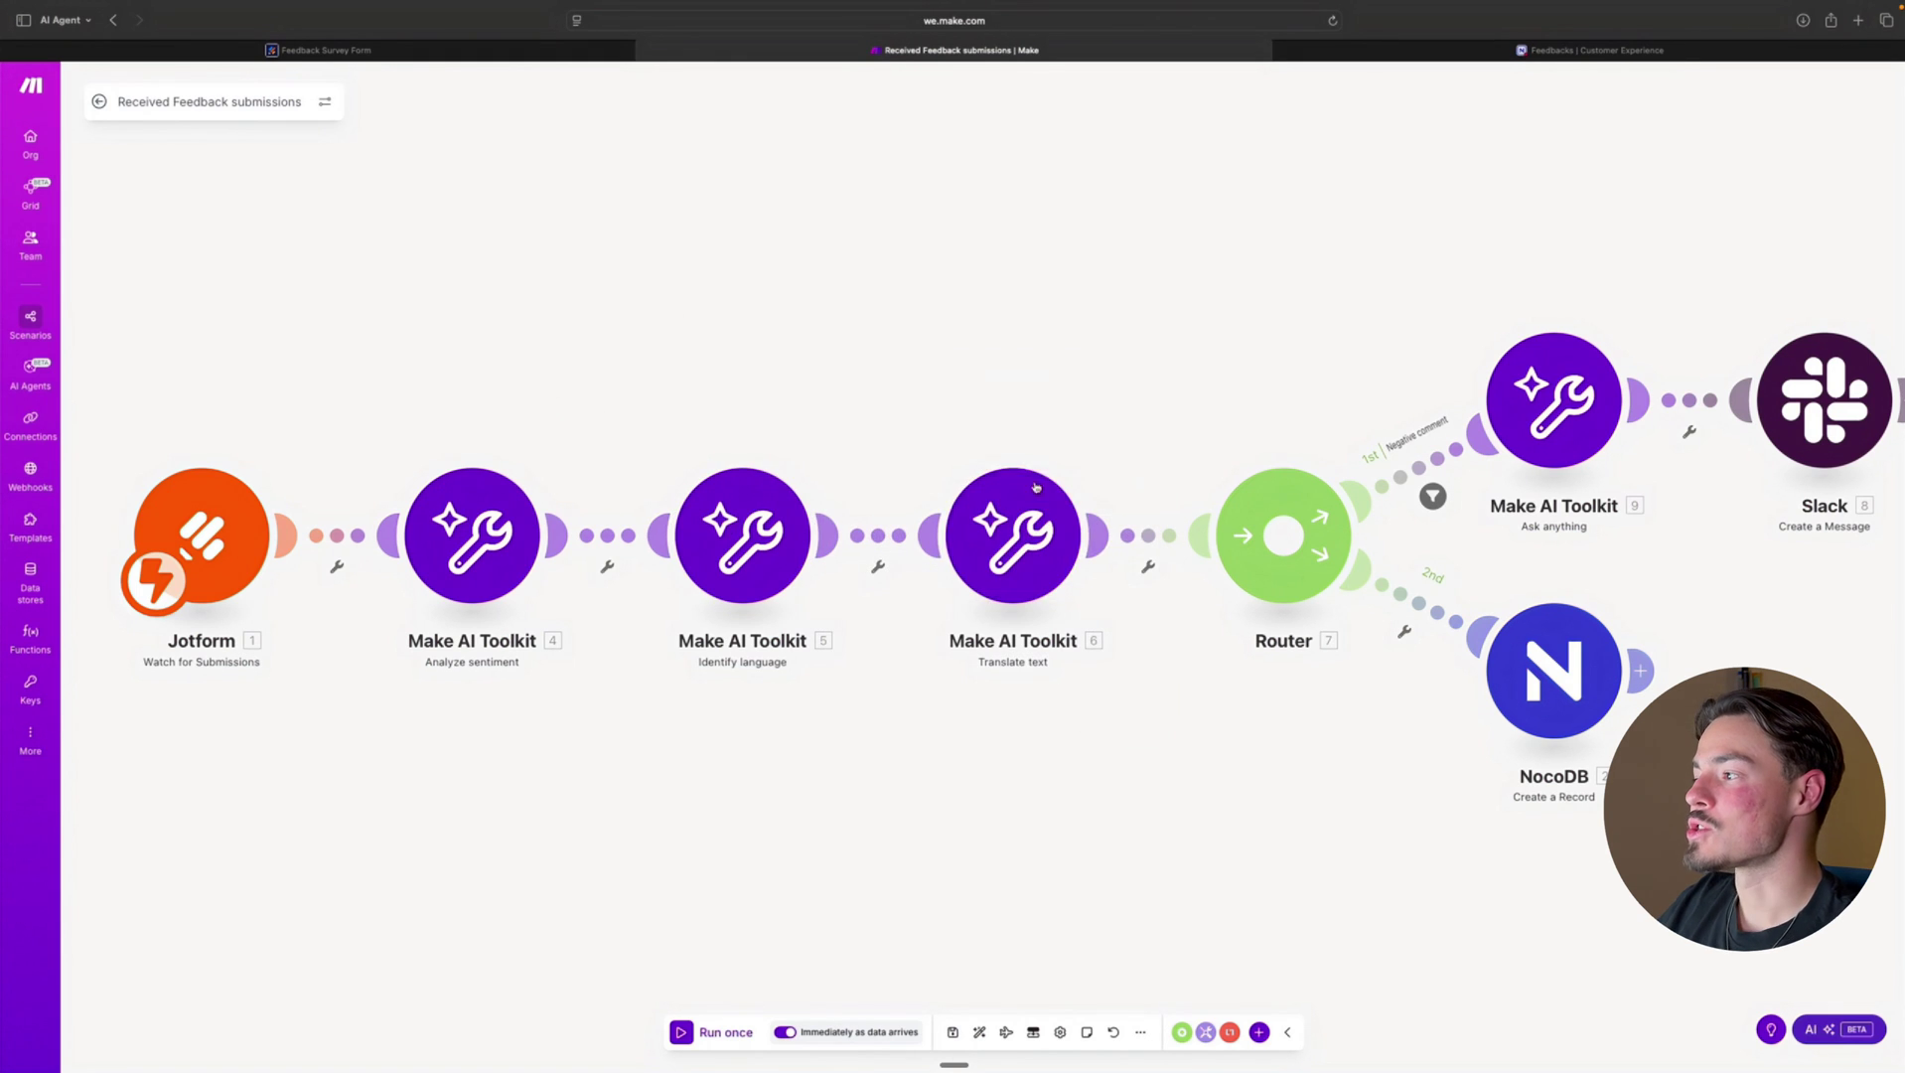
click(1023, 576)
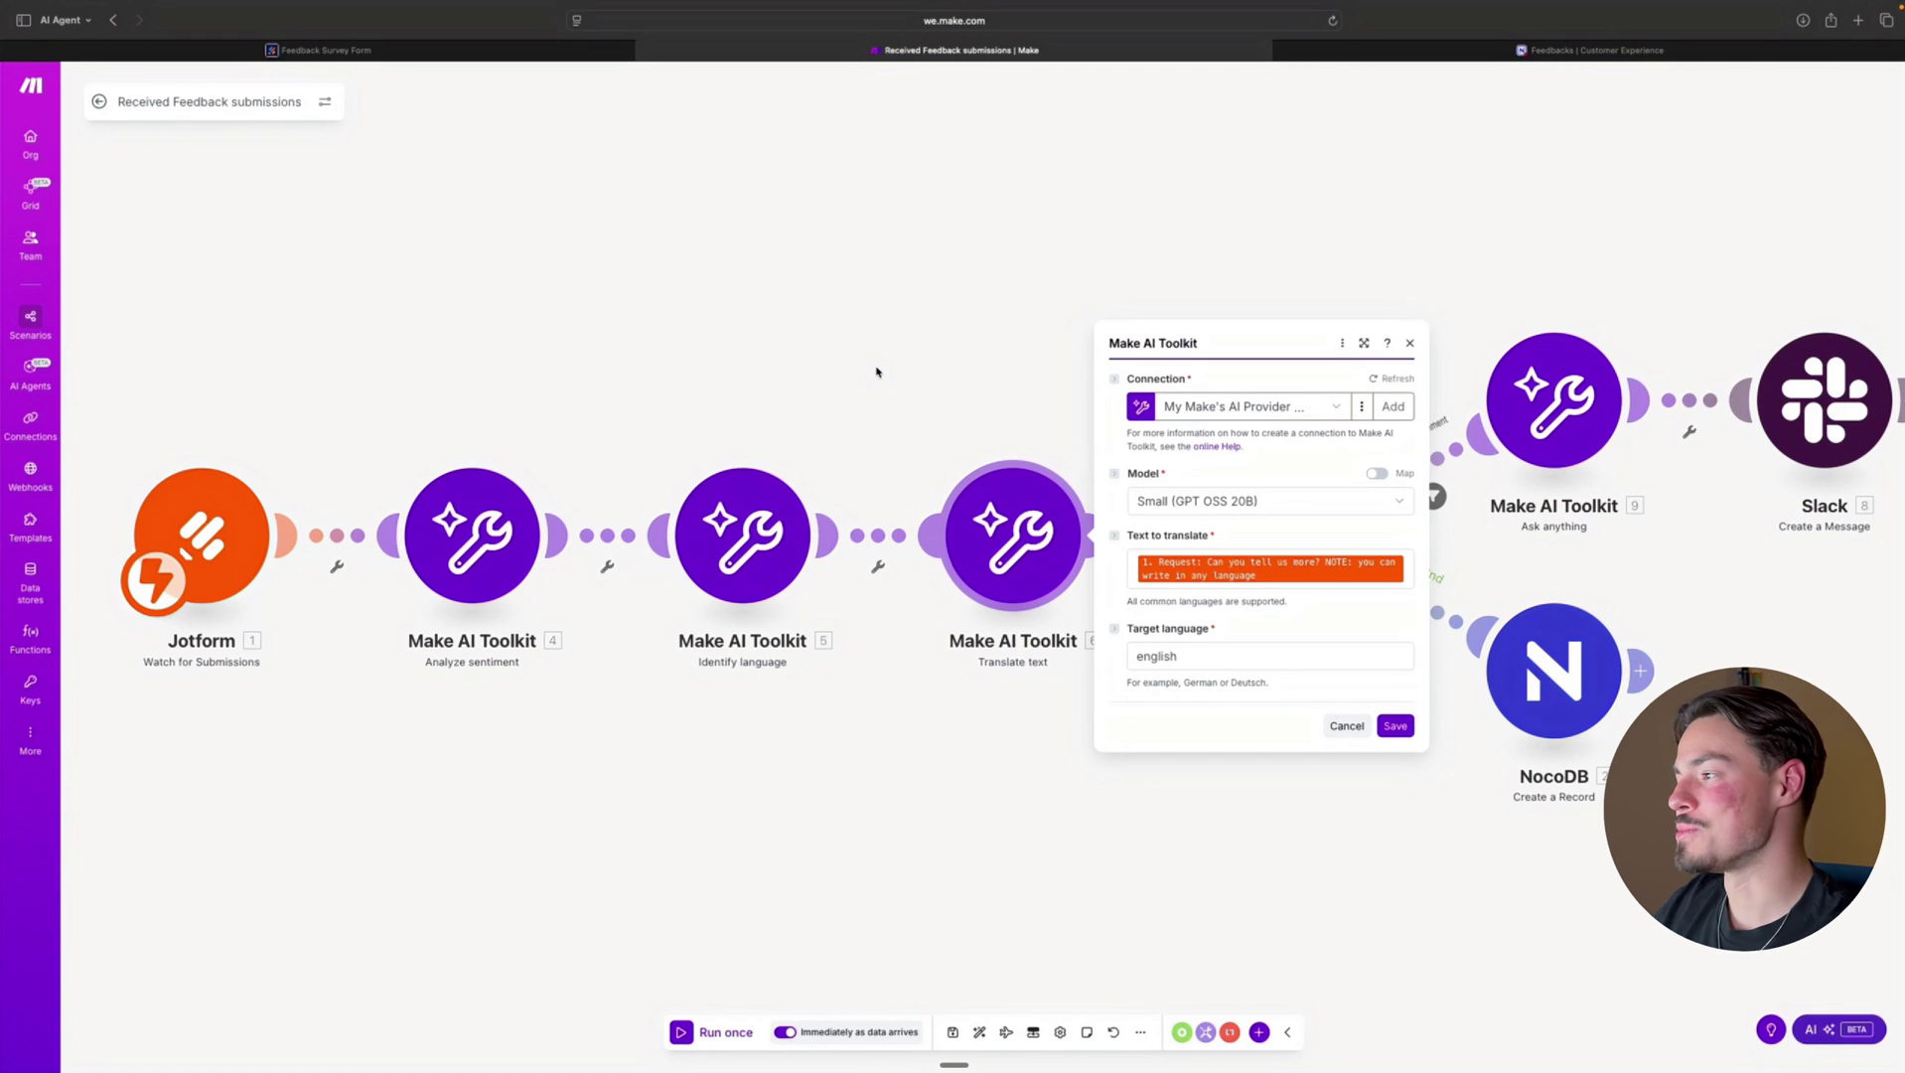
key(Escape)
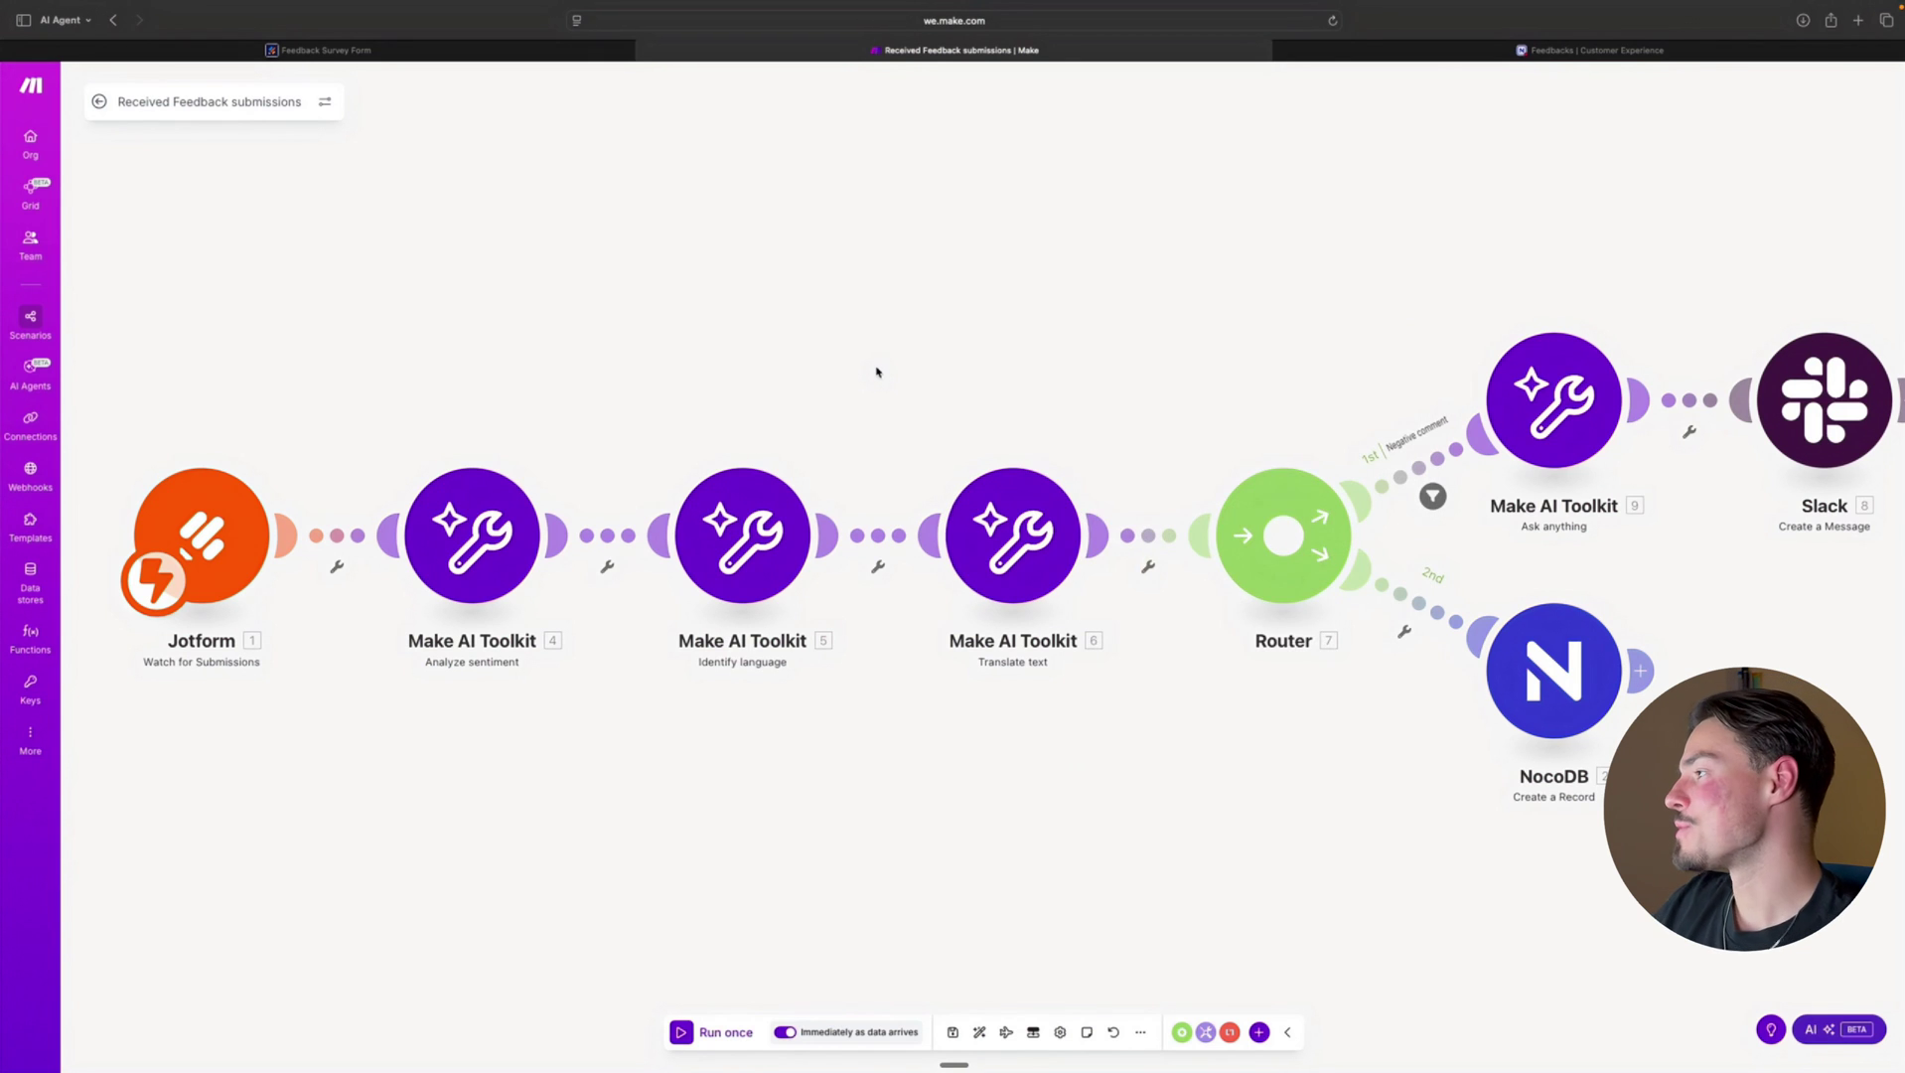
Inspect the Negative comment route's filter conditions and the Ask anything module's prompt
drag(1058, 362, 837, 349)
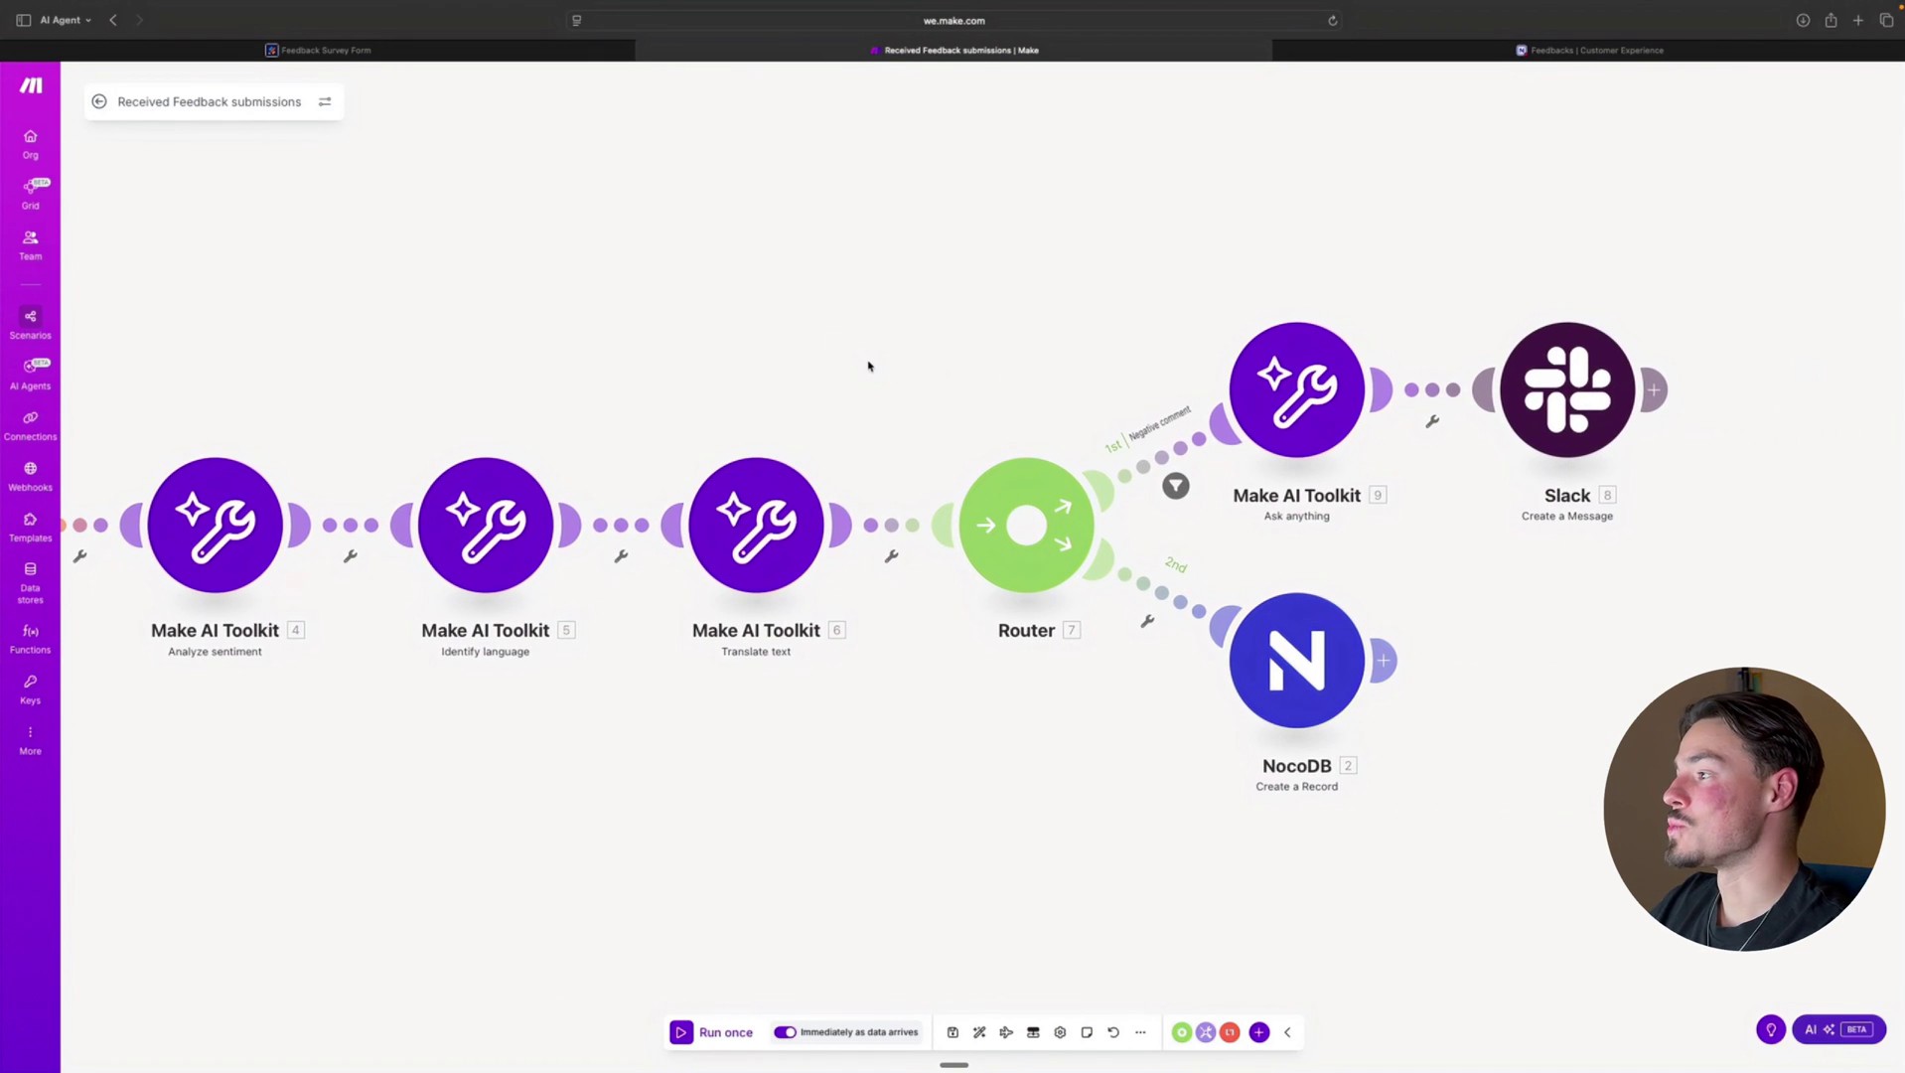
click(1177, 464)
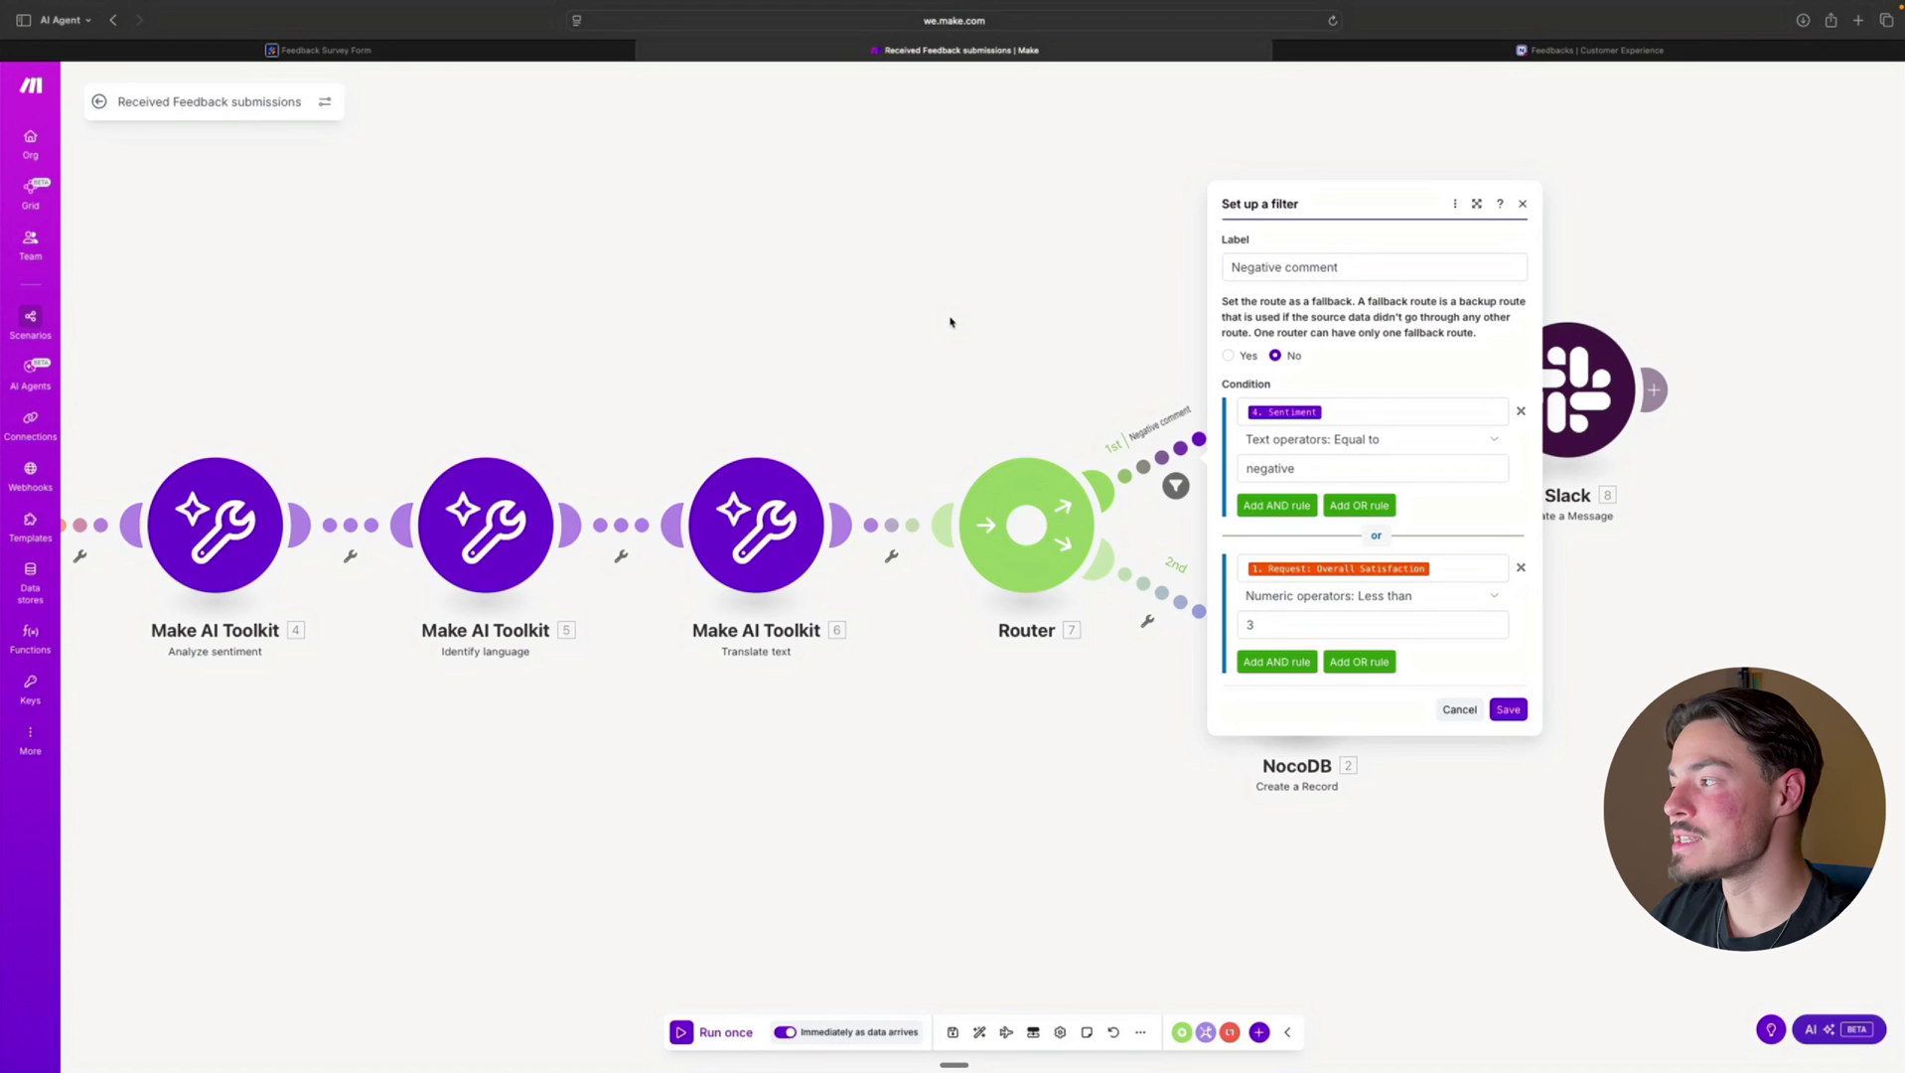
mouse_move(1350, 565)
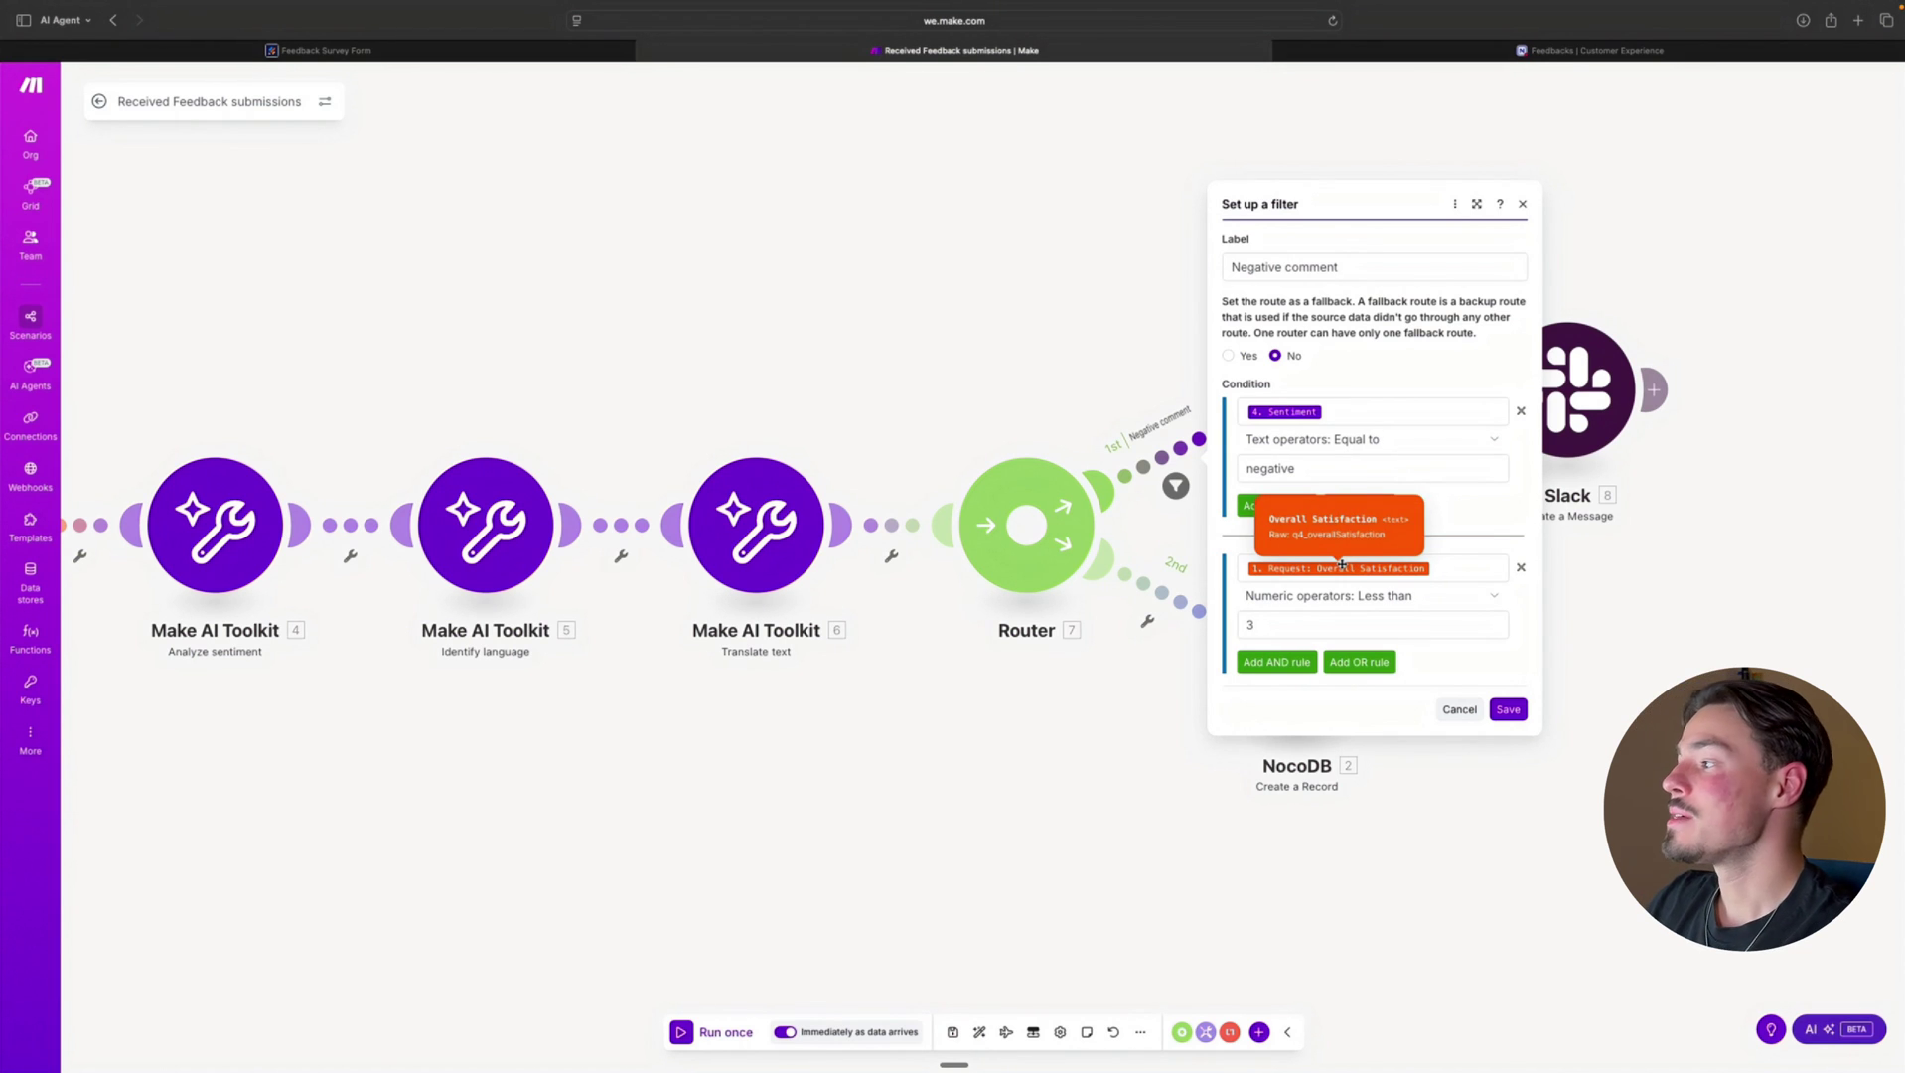
click(982, 298)
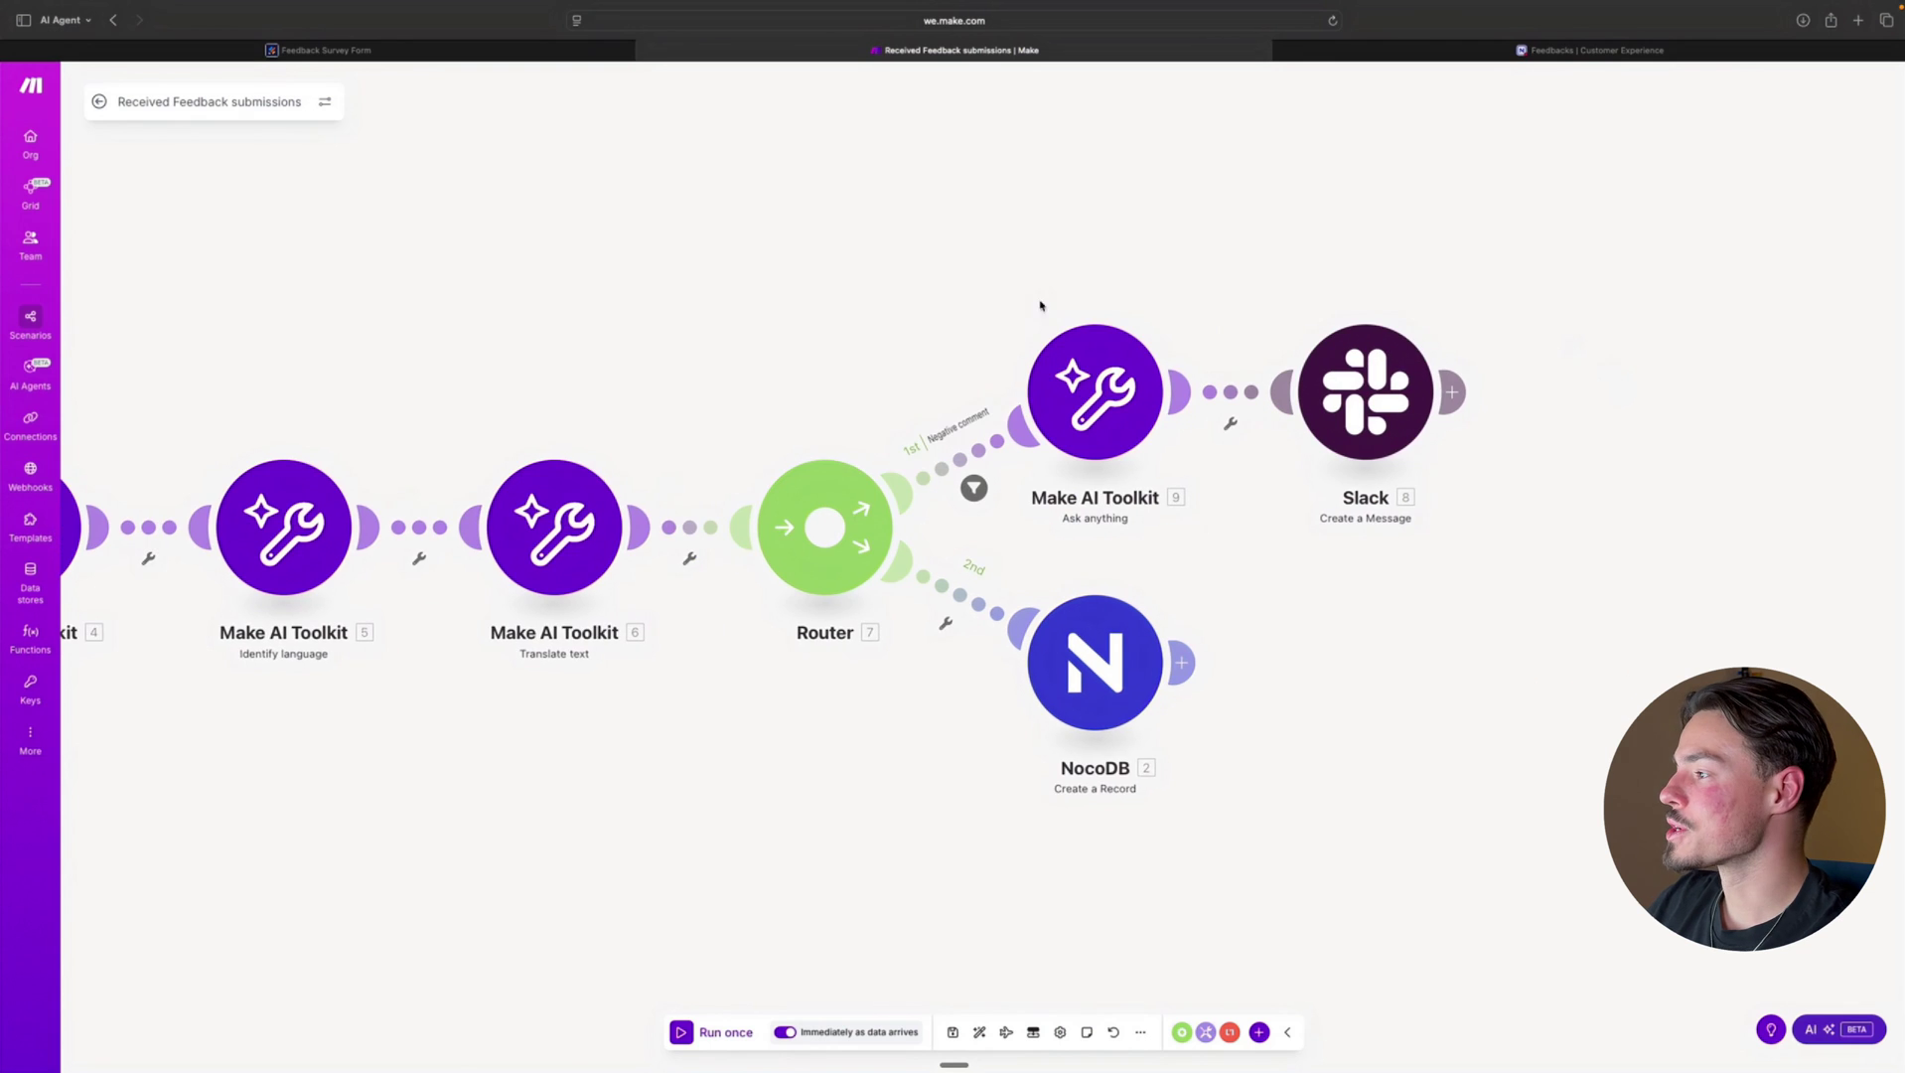
scroll(1098, 377, up, 2)
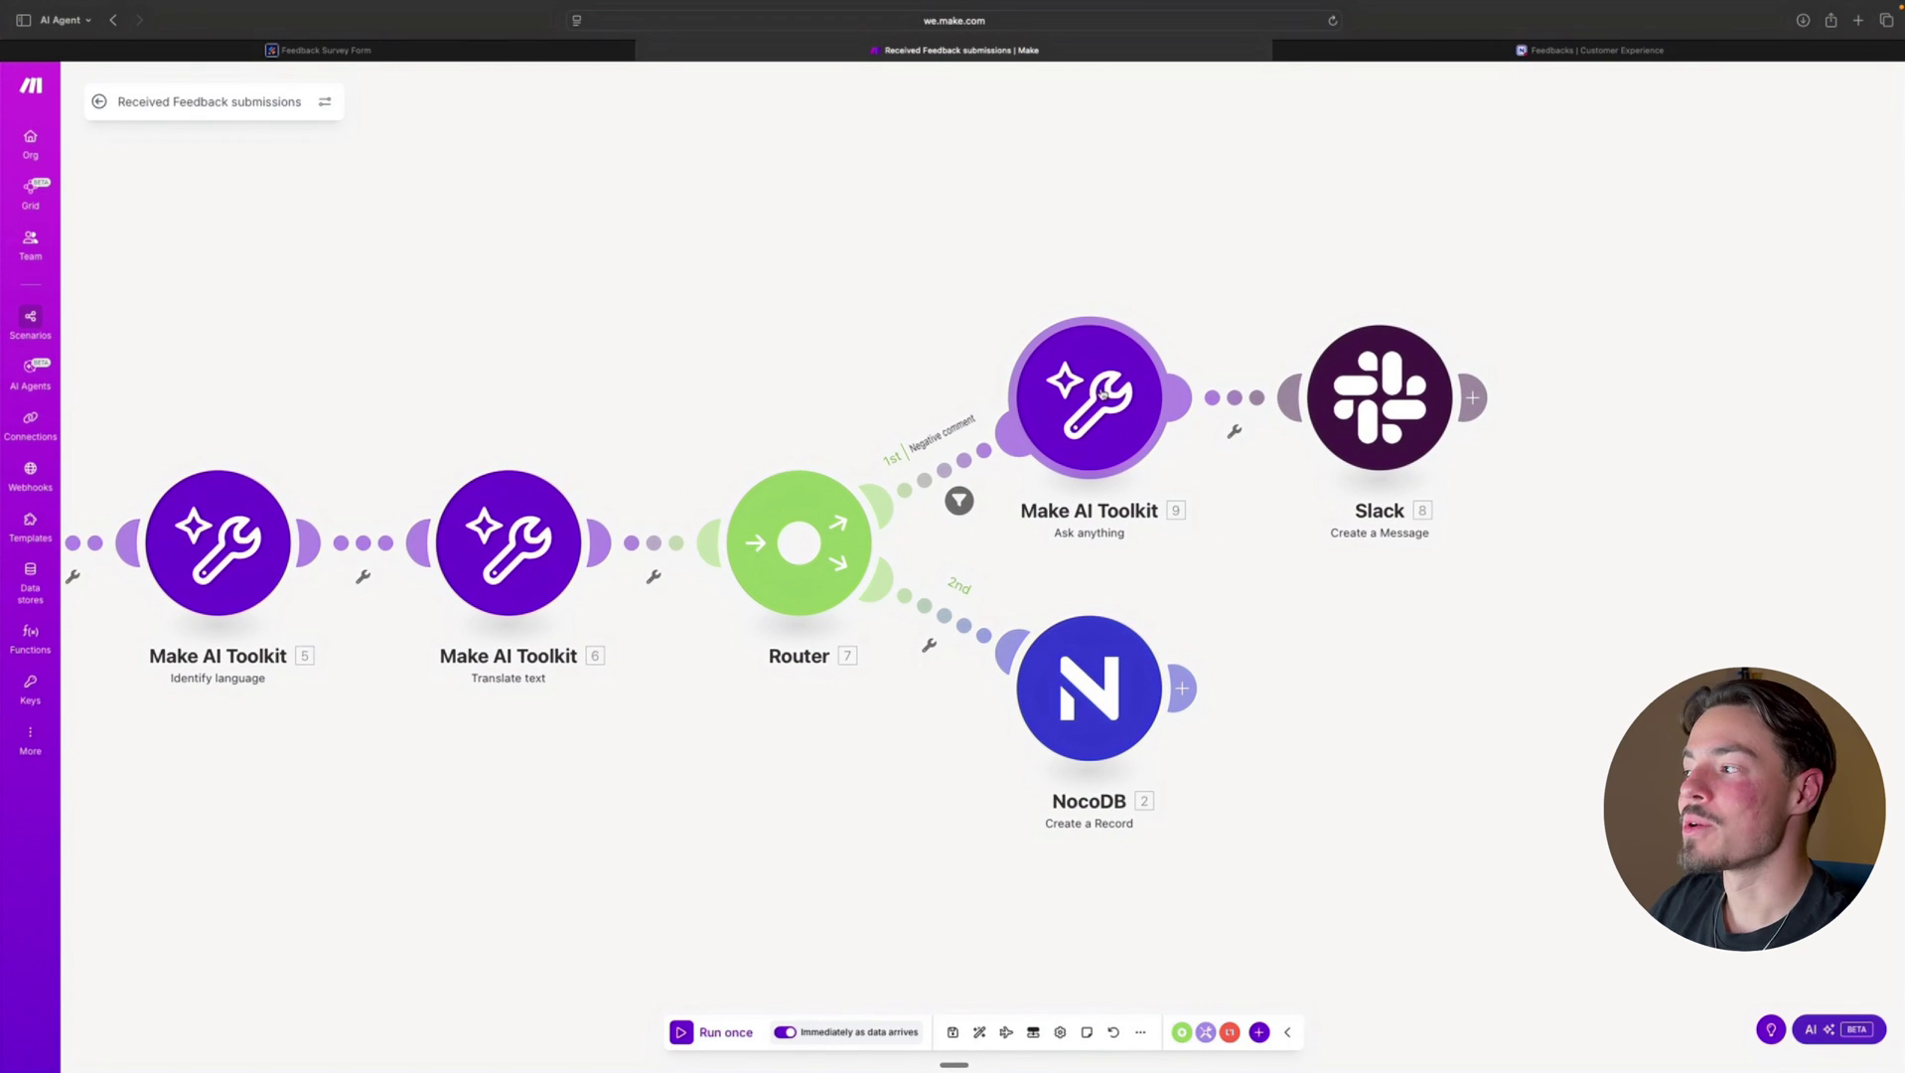
click(1102, 394)
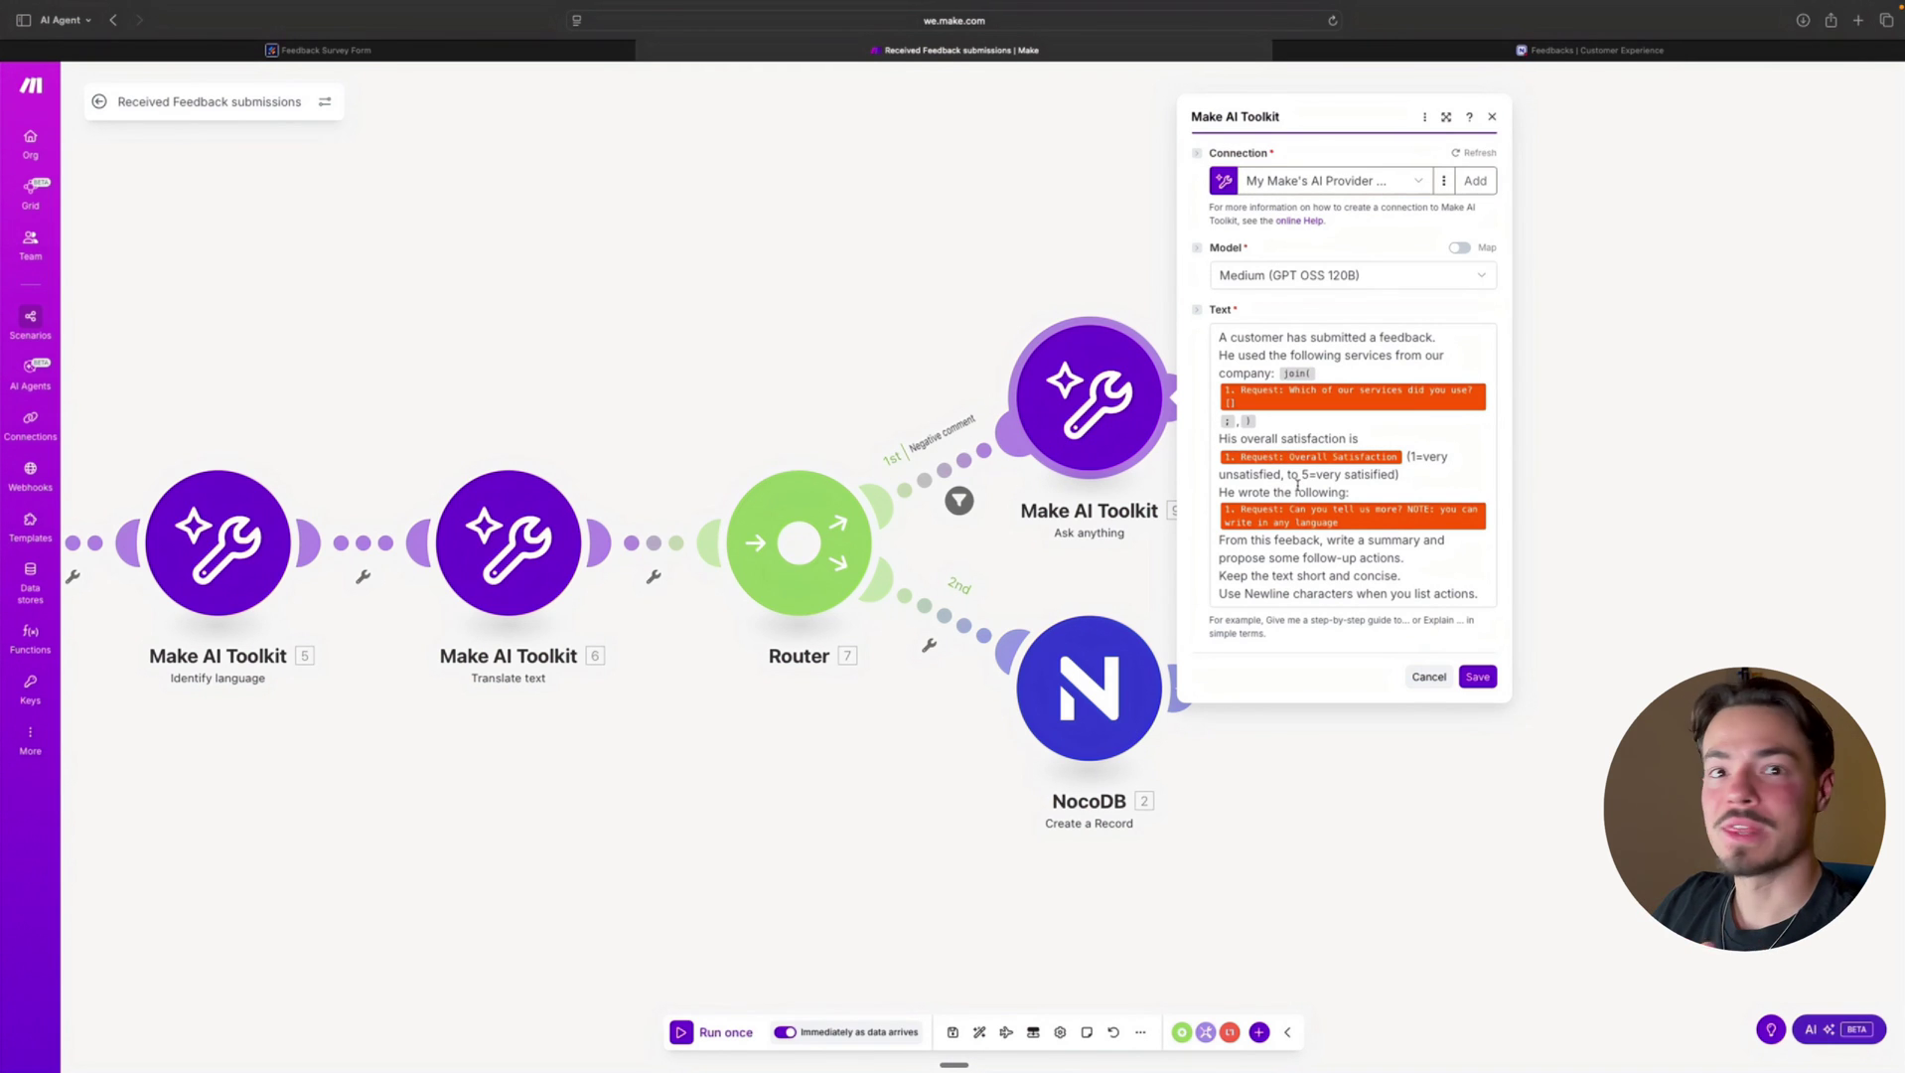
click(994, 240)
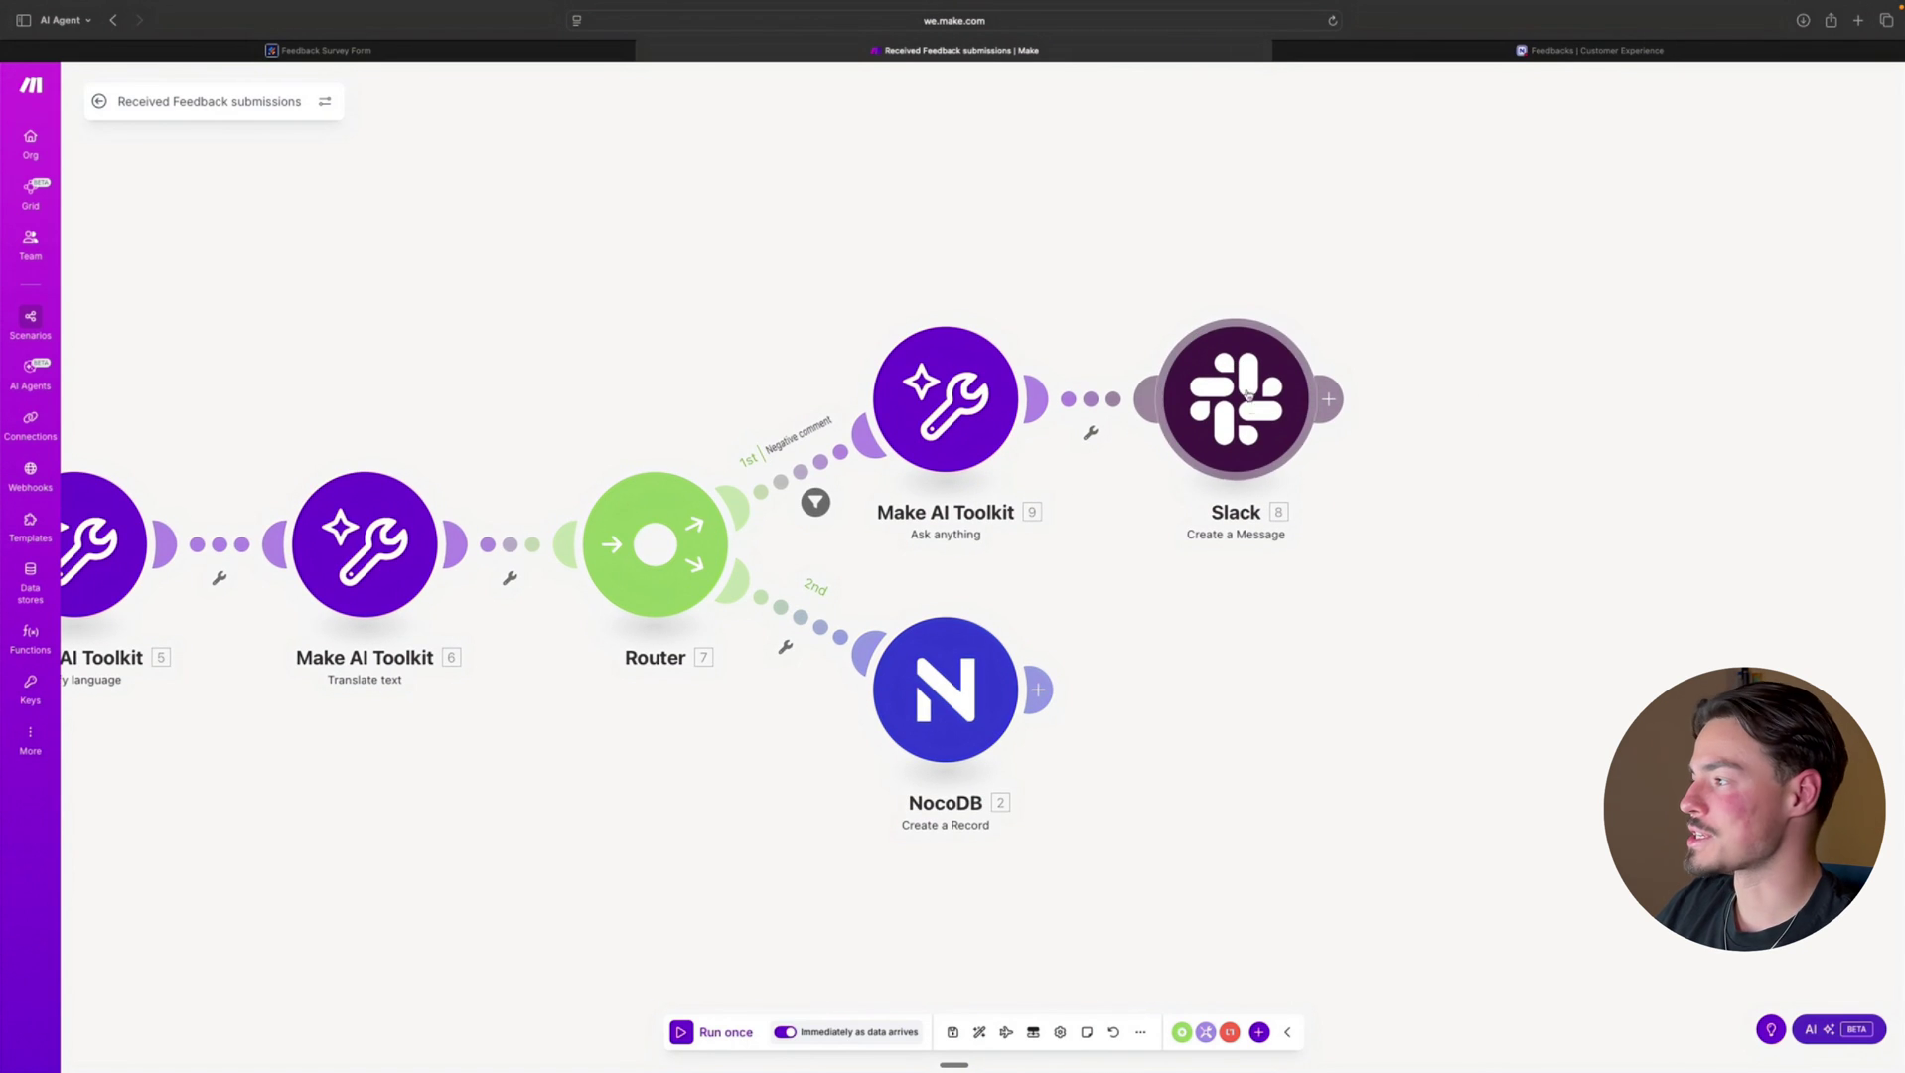
Review the Slack message settings and the NocoDB Create a Record field mappings
click(1303, 445)
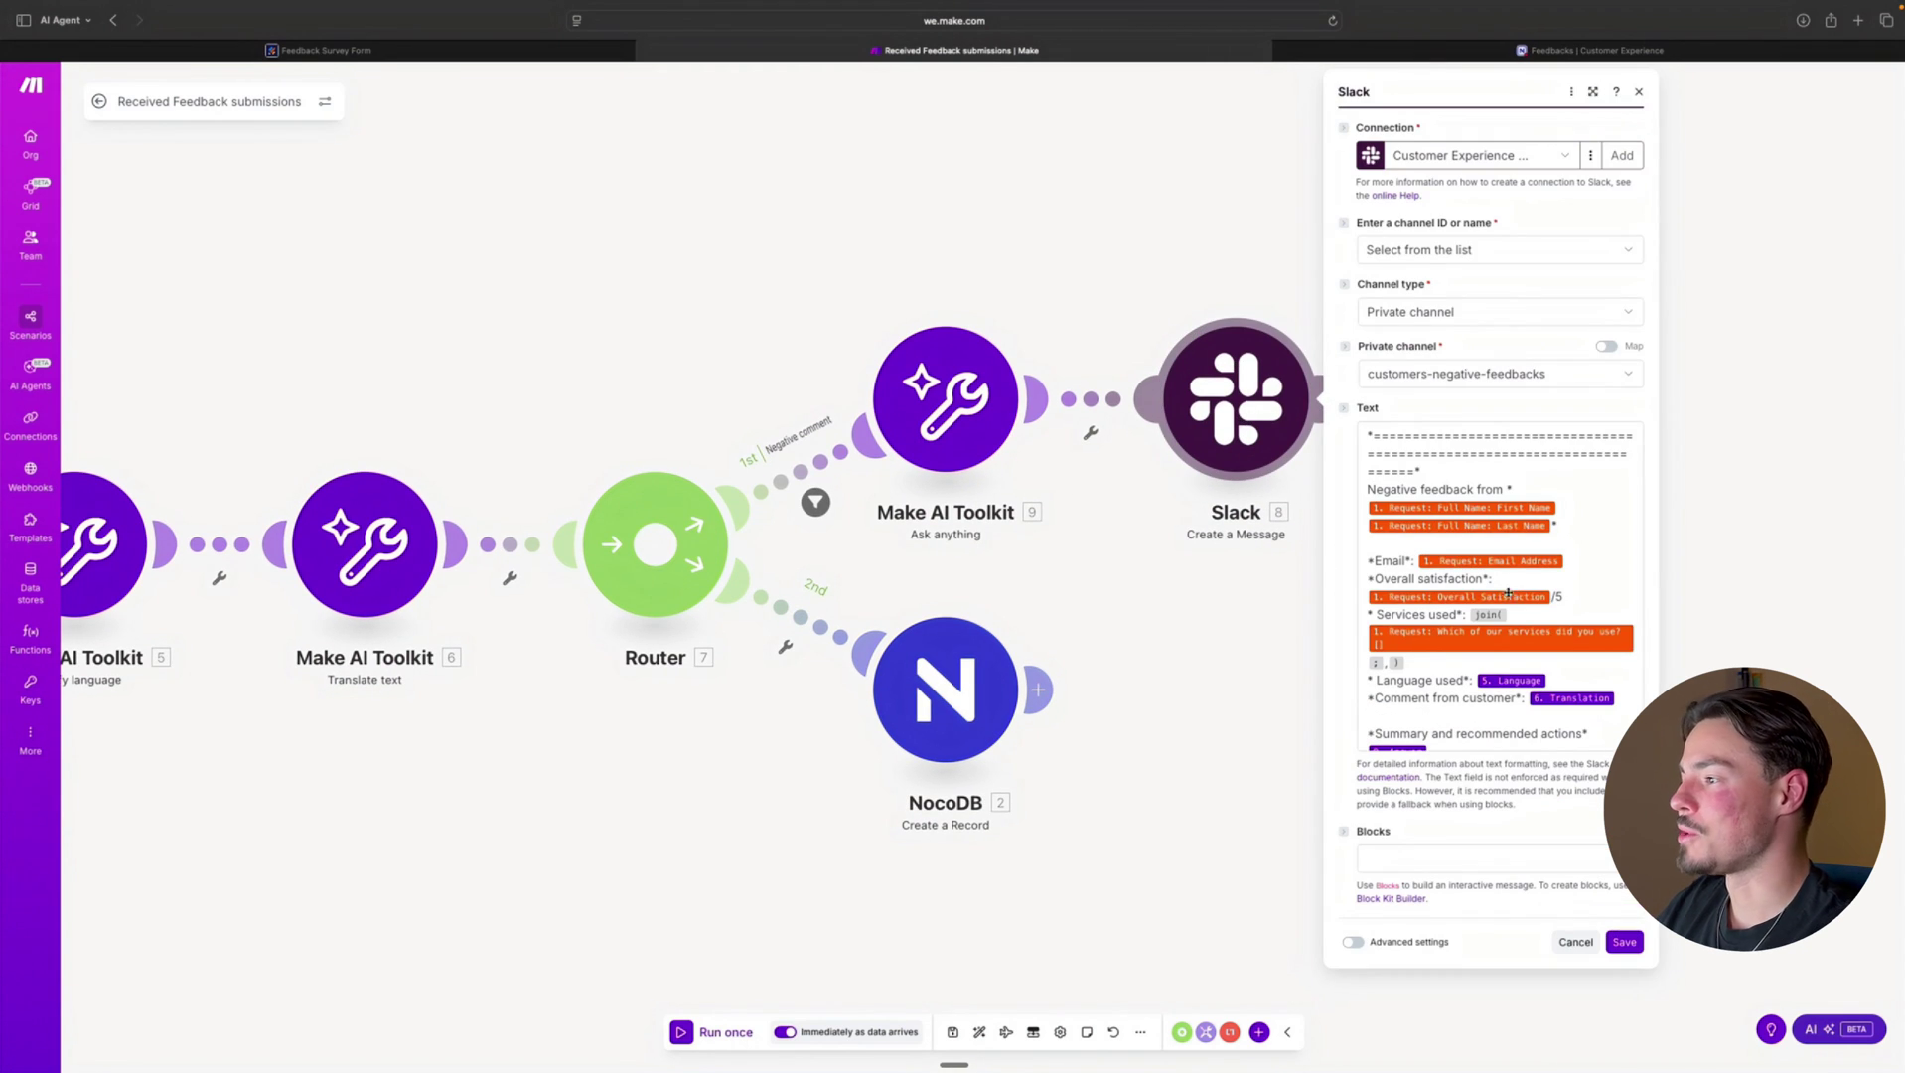
click(795, 260)
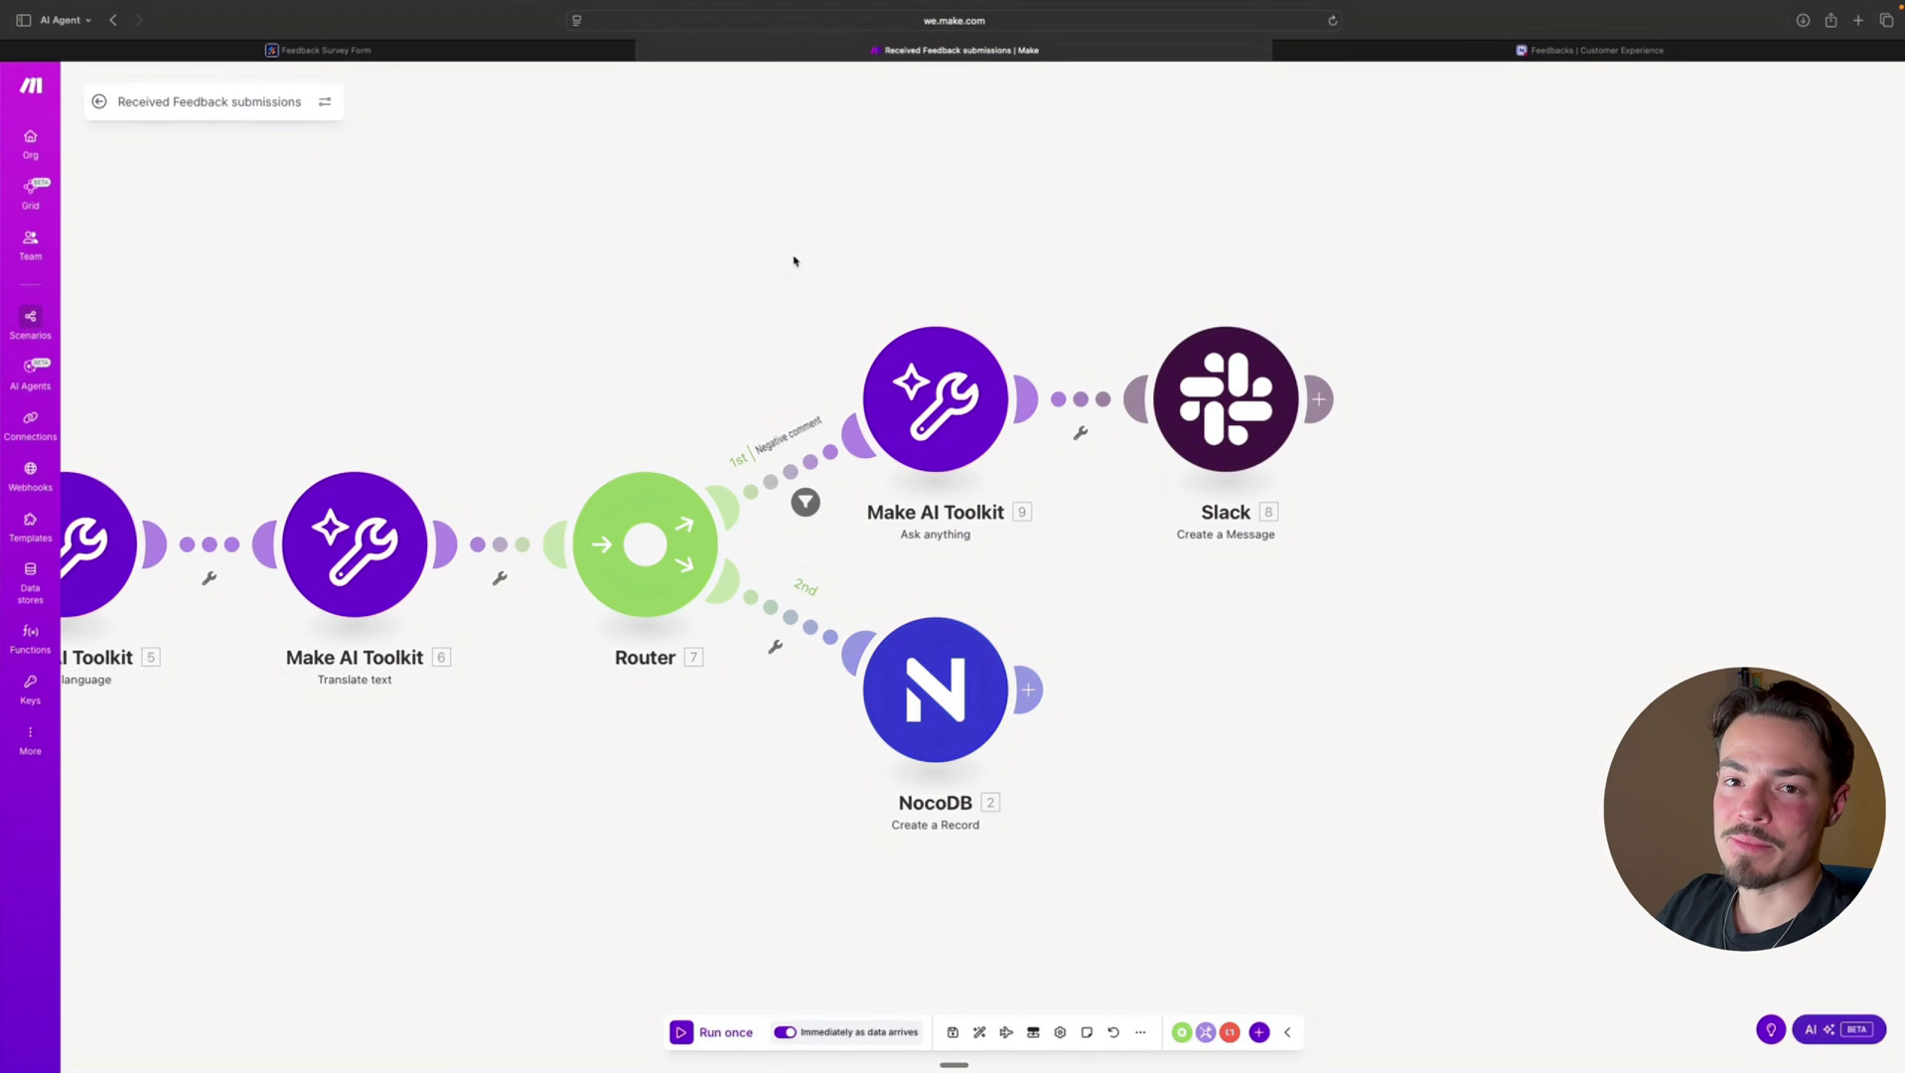
click(904, 681)
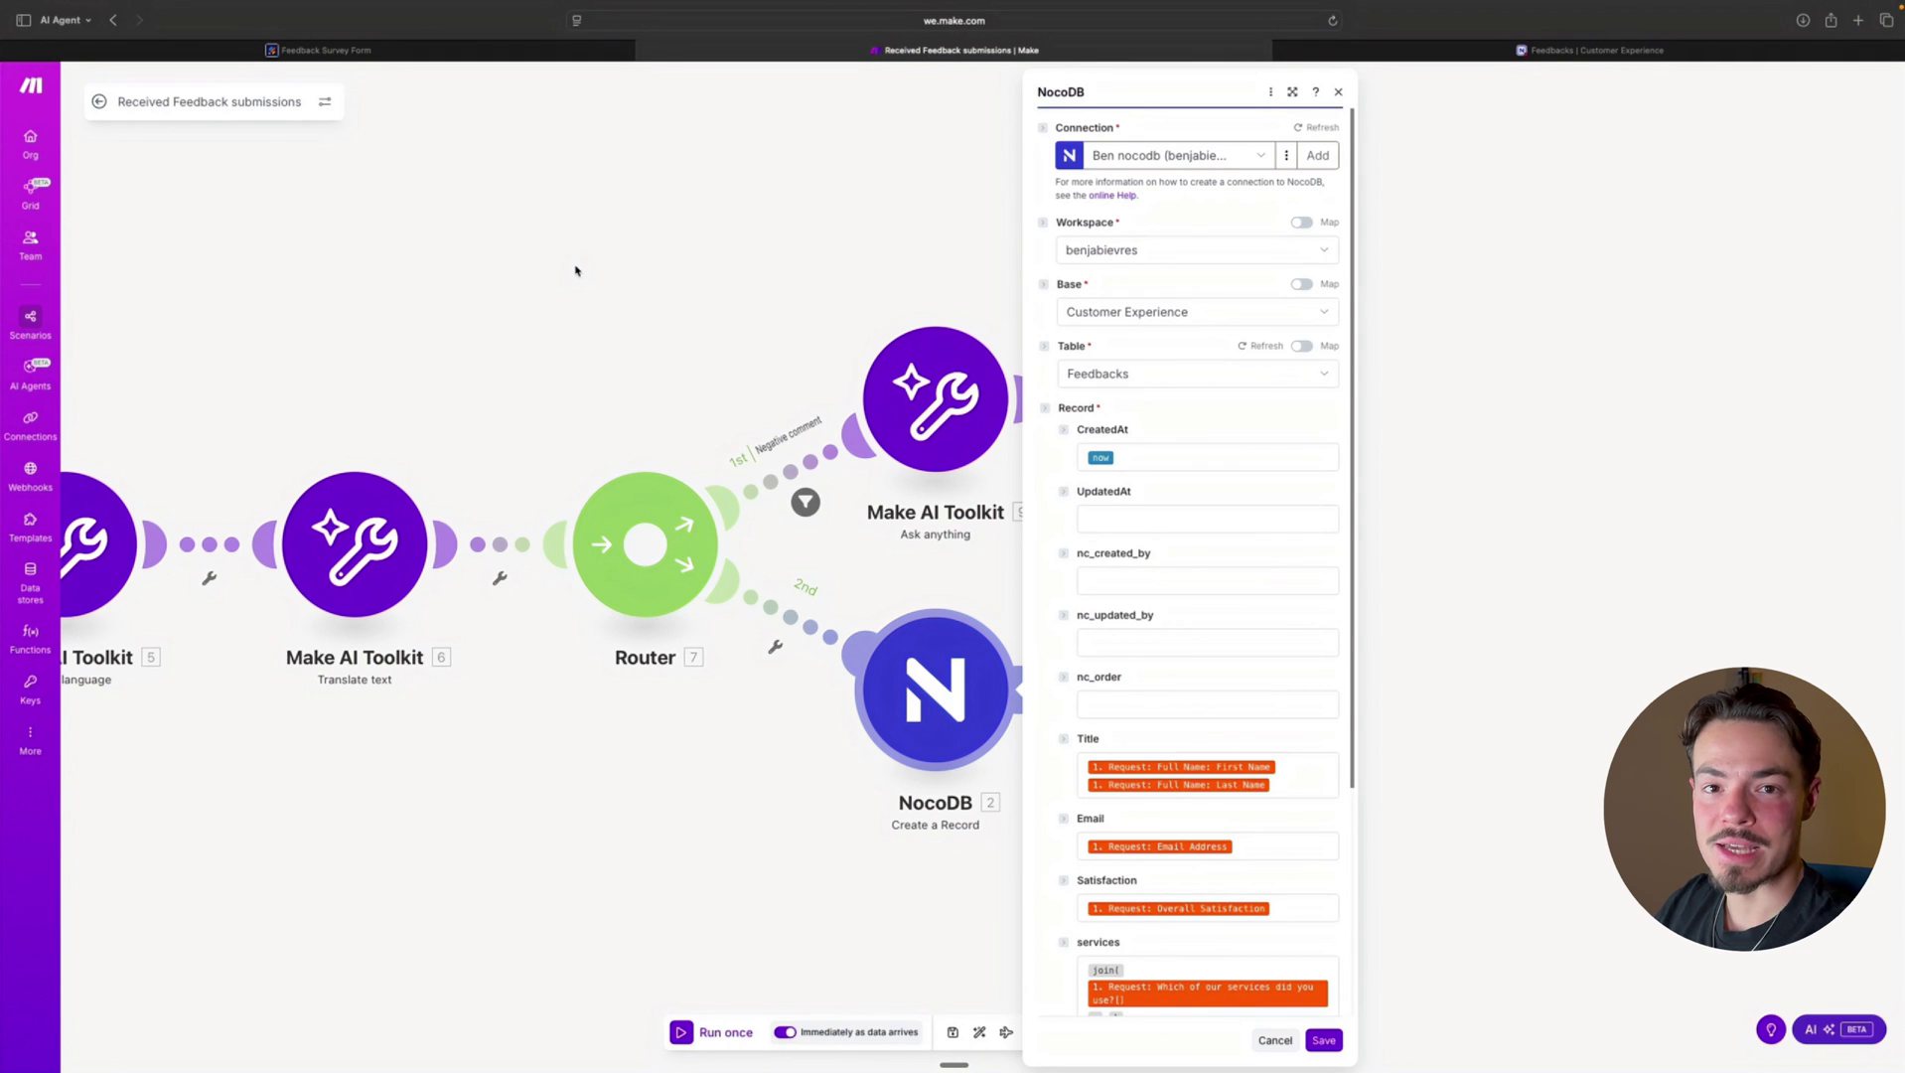
scroll(1180, 447, down, 5)
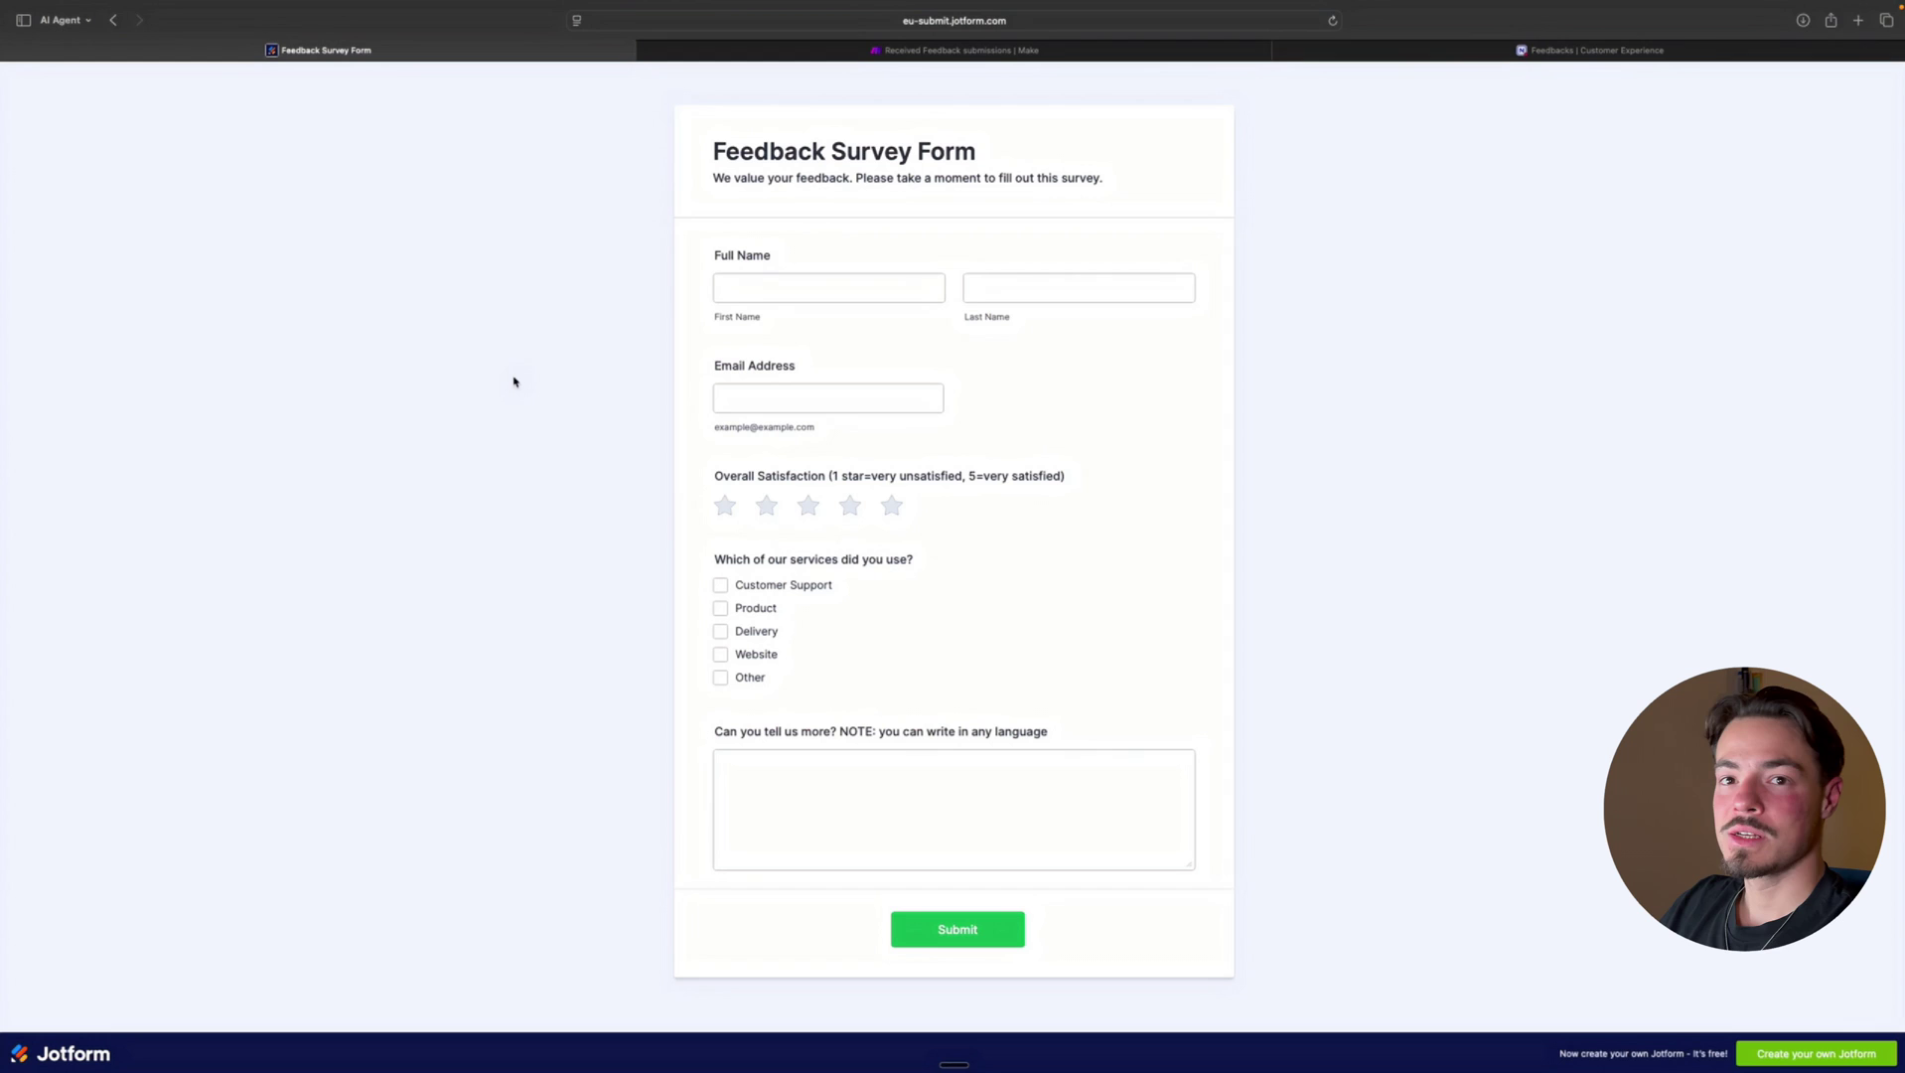
Fill in the respondent's first name, last name and e-mail address
click(858, 288)
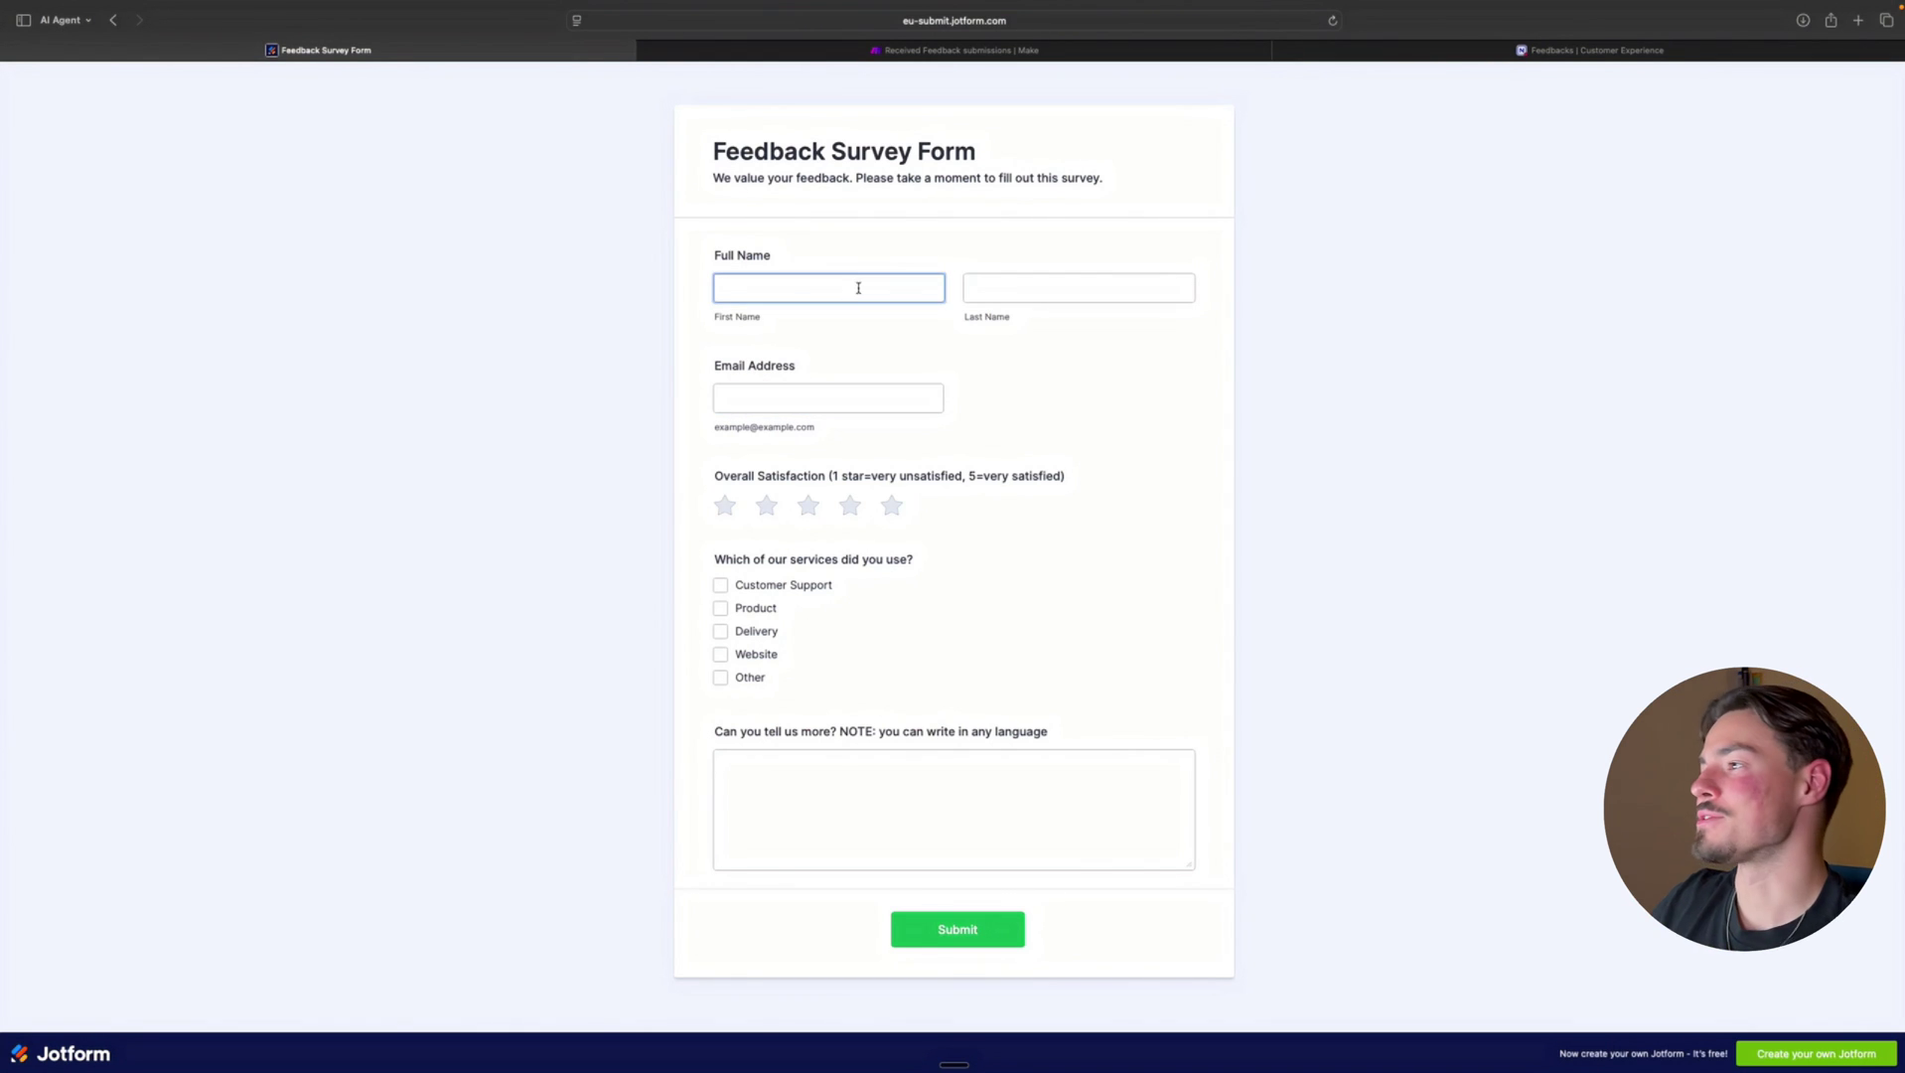
click(839, 292)
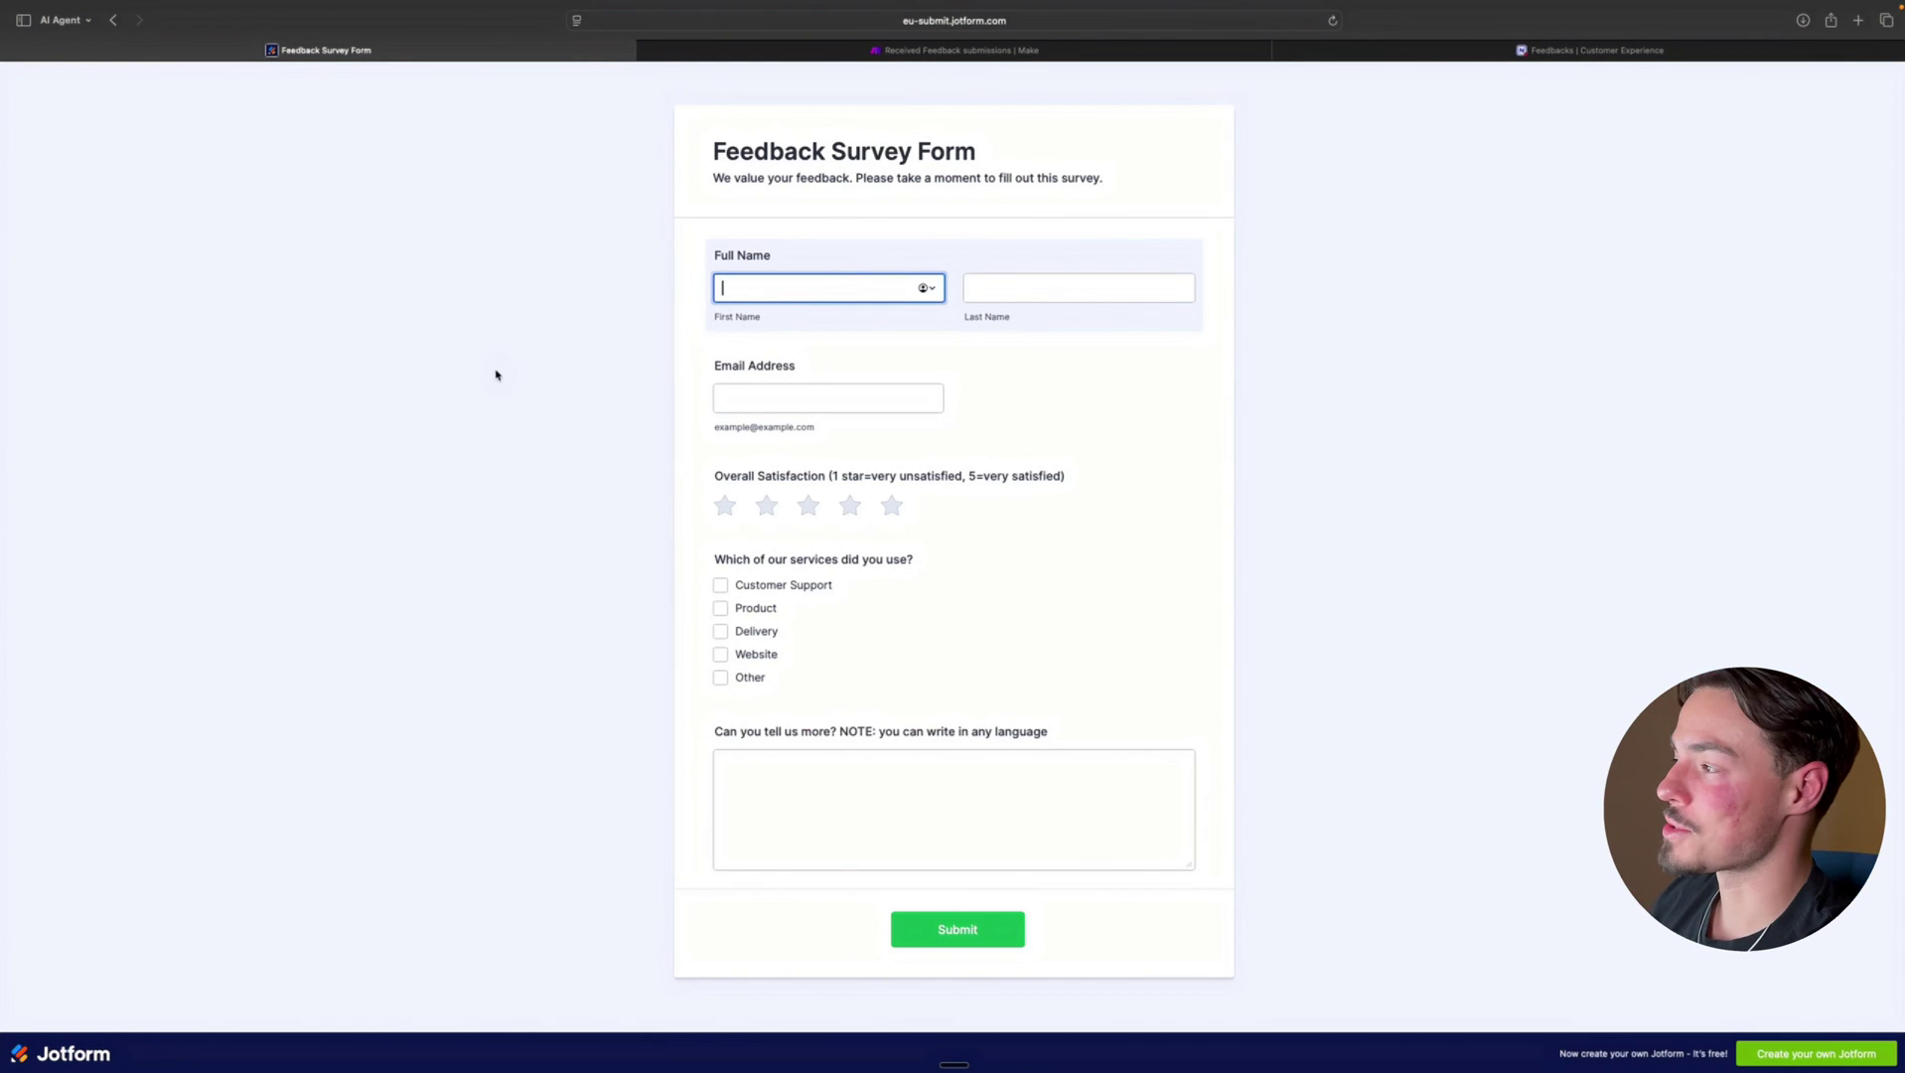
text(Bra)
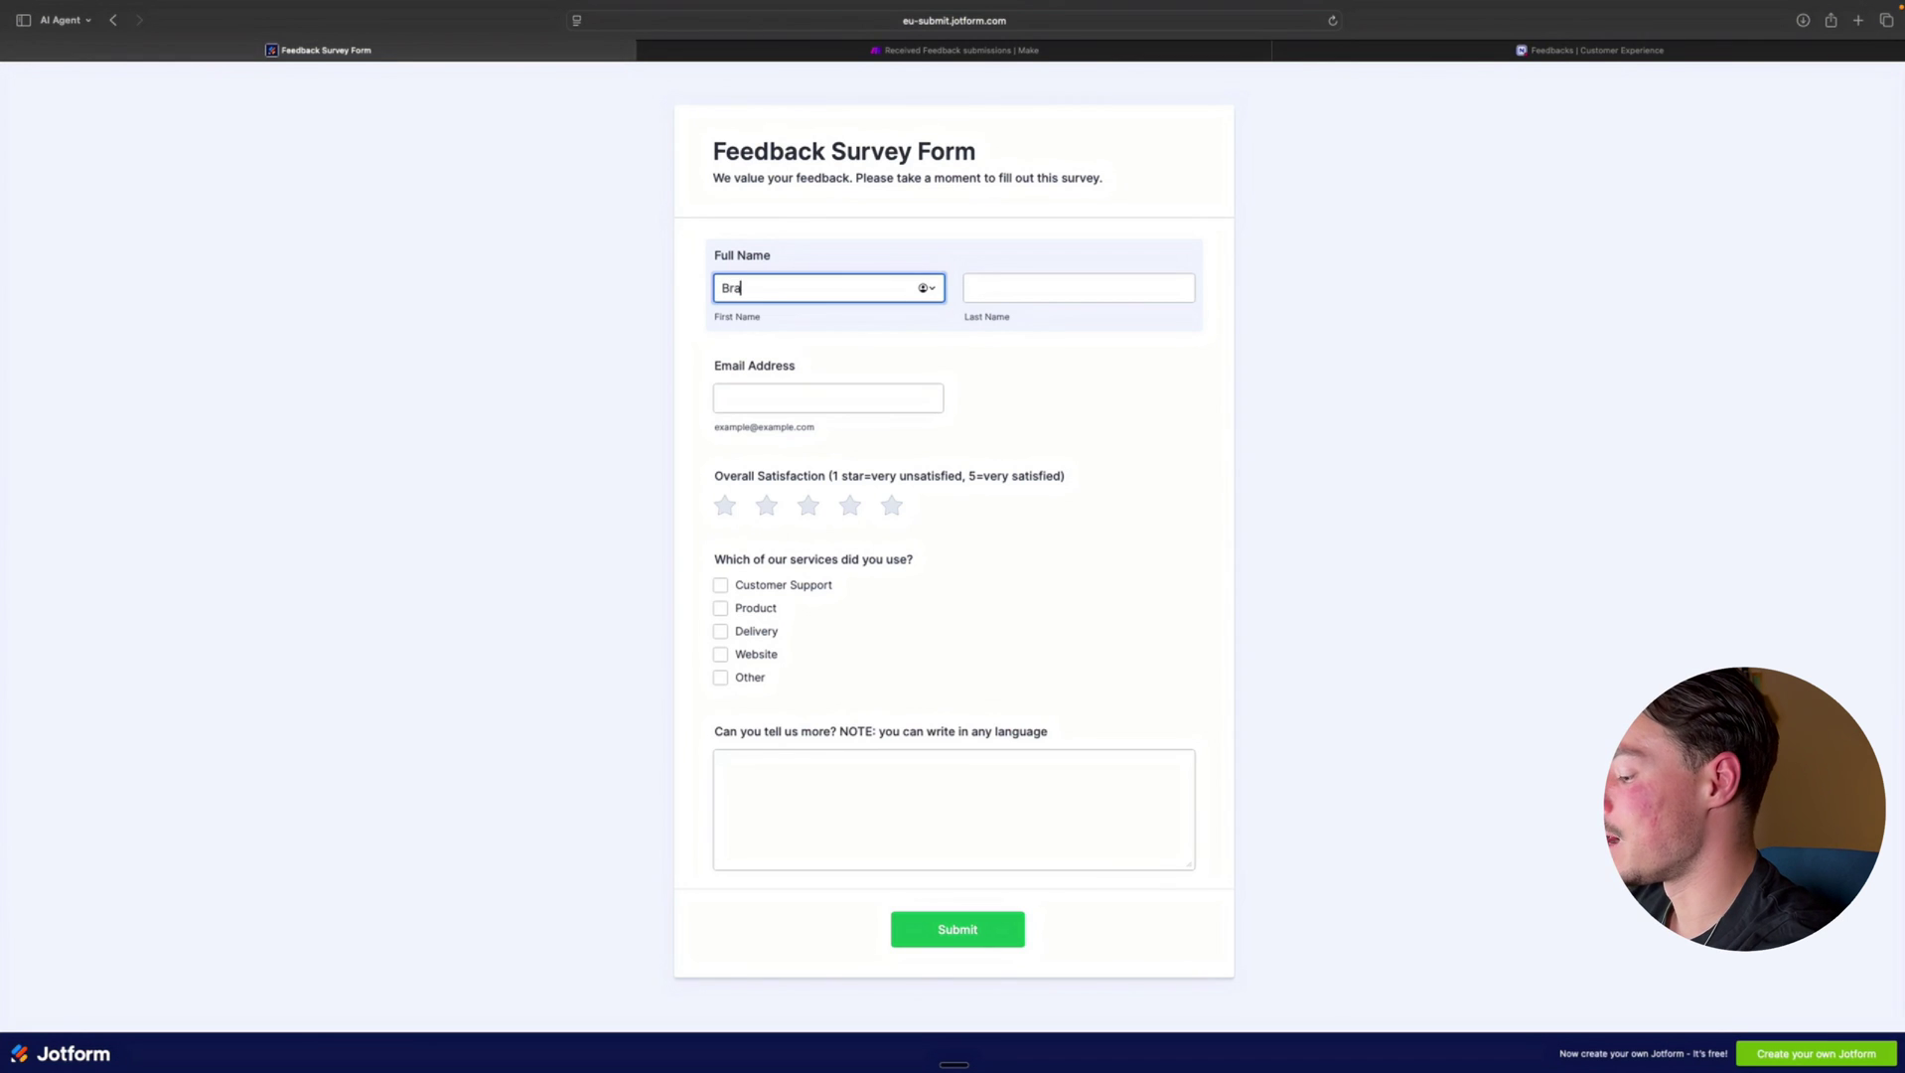
text(d)
click(983, 286)
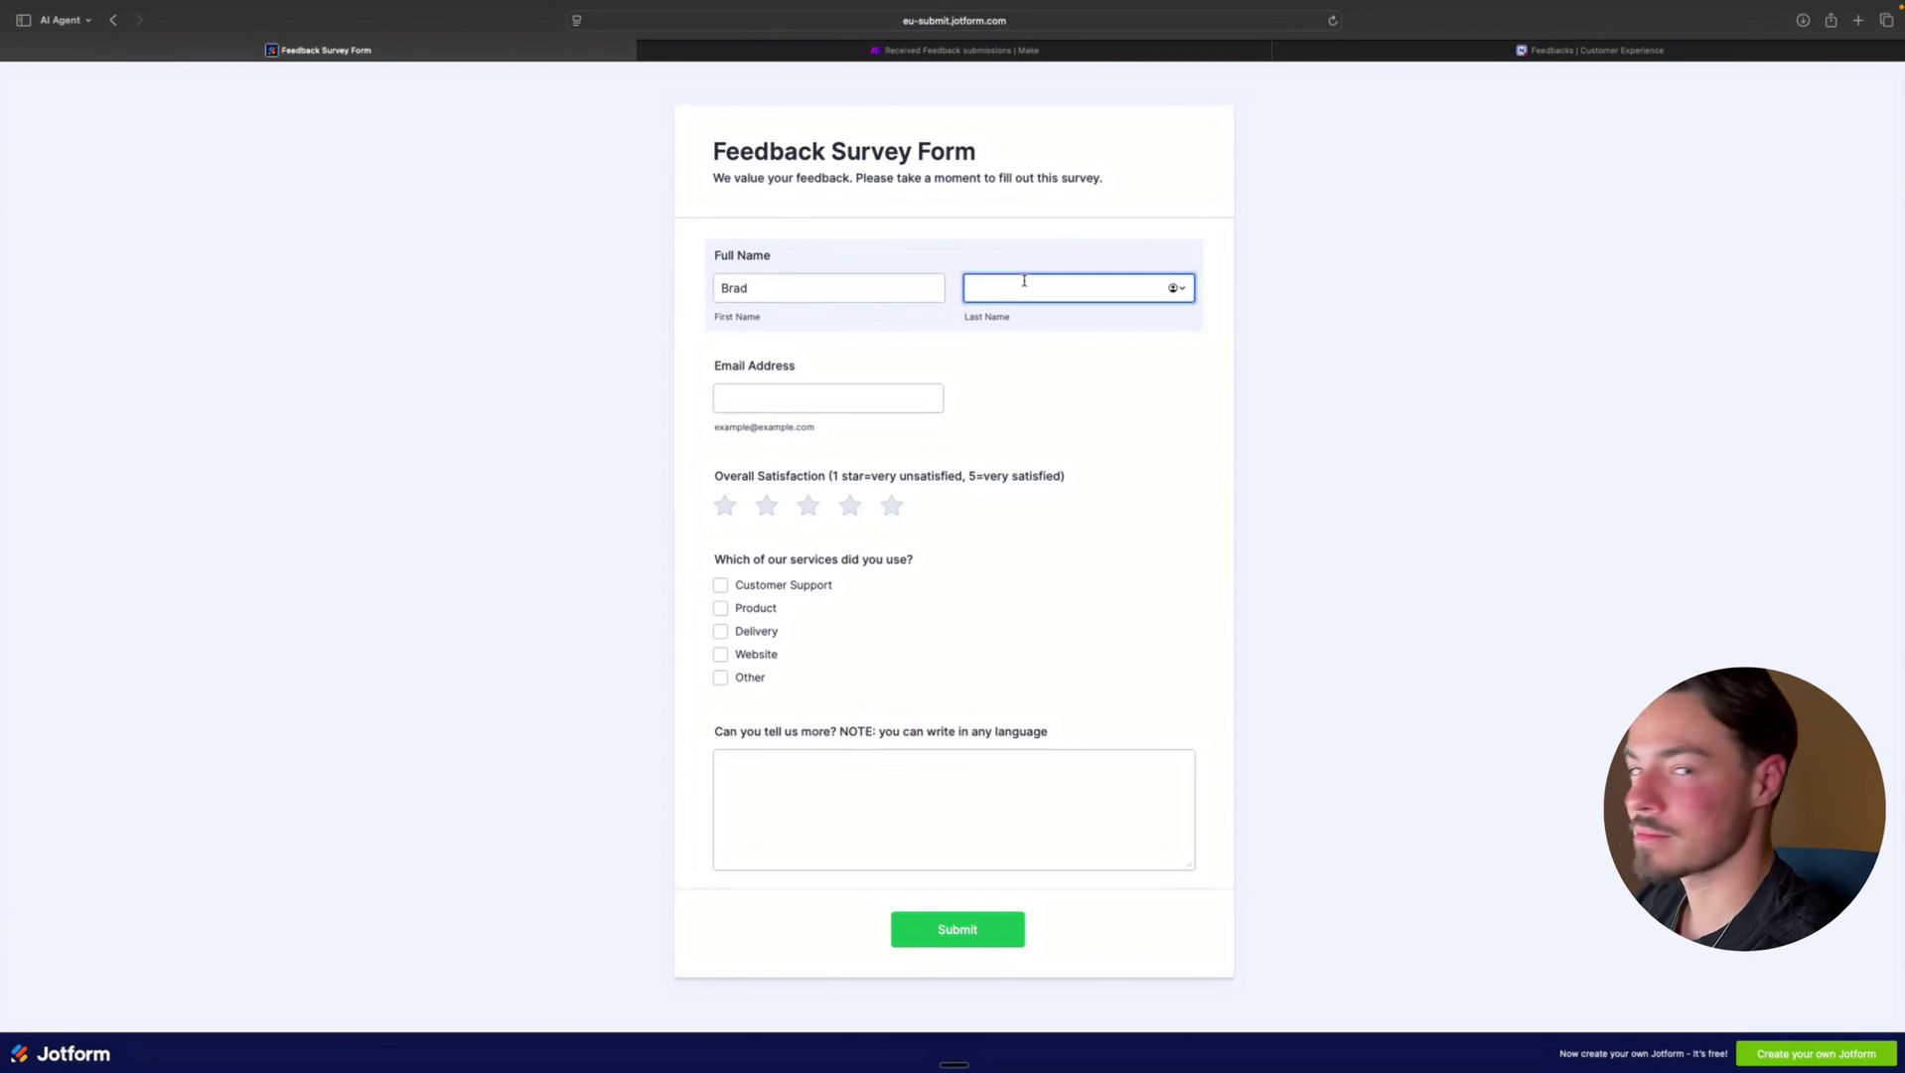
text(Pitt)
click(877, 404)
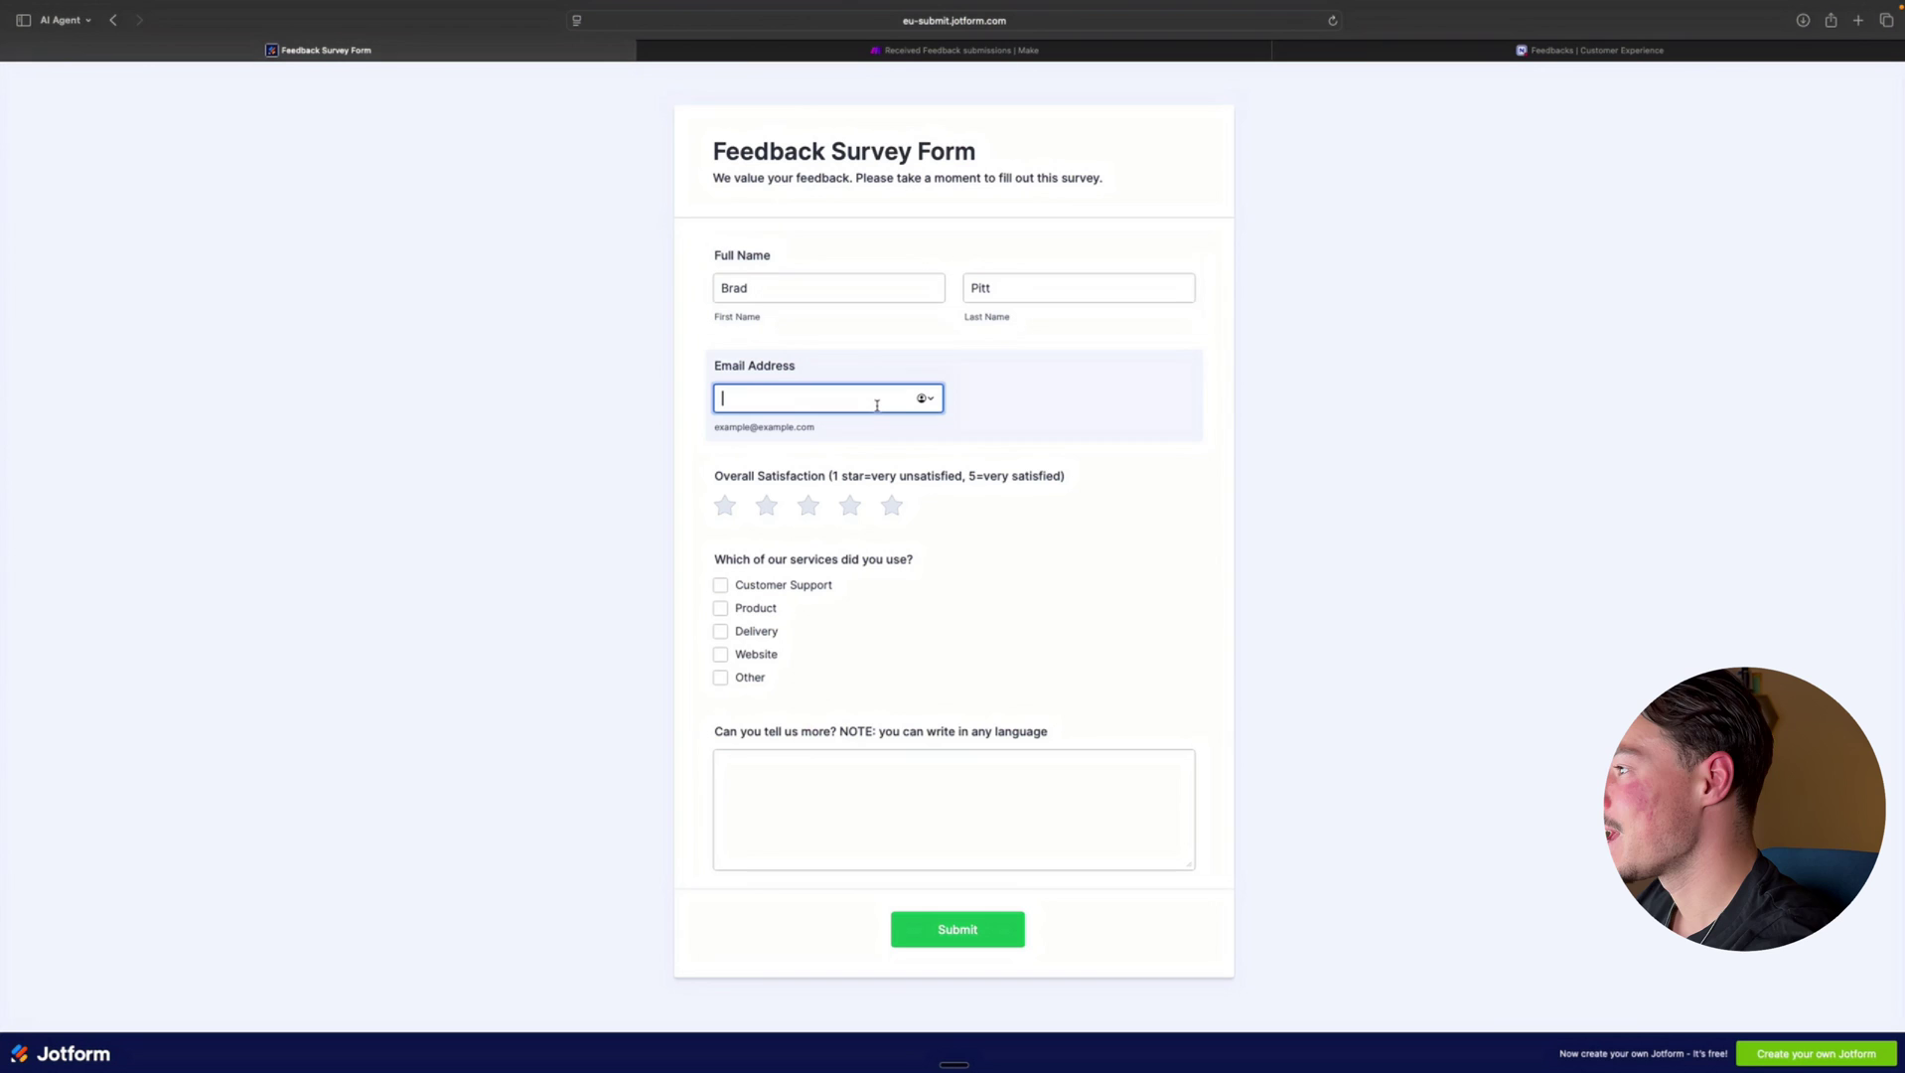
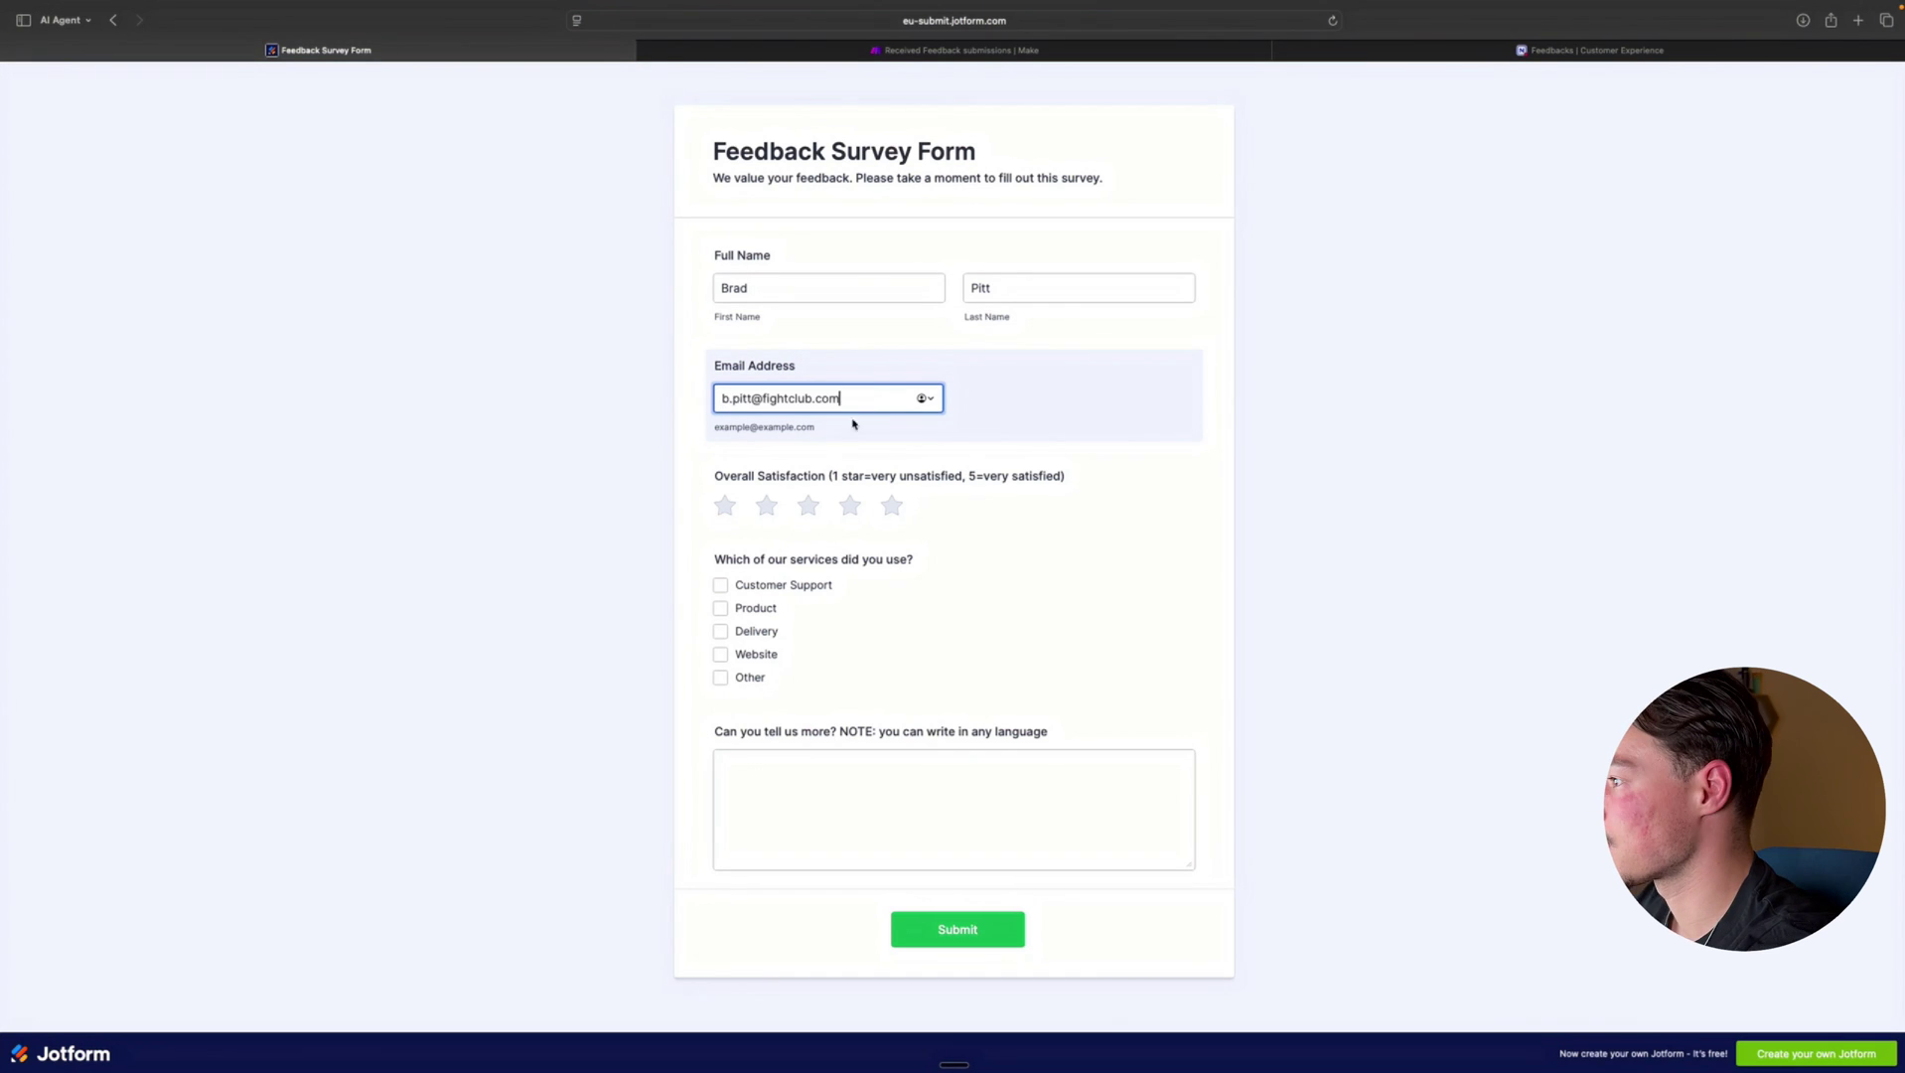
click(468, 464)
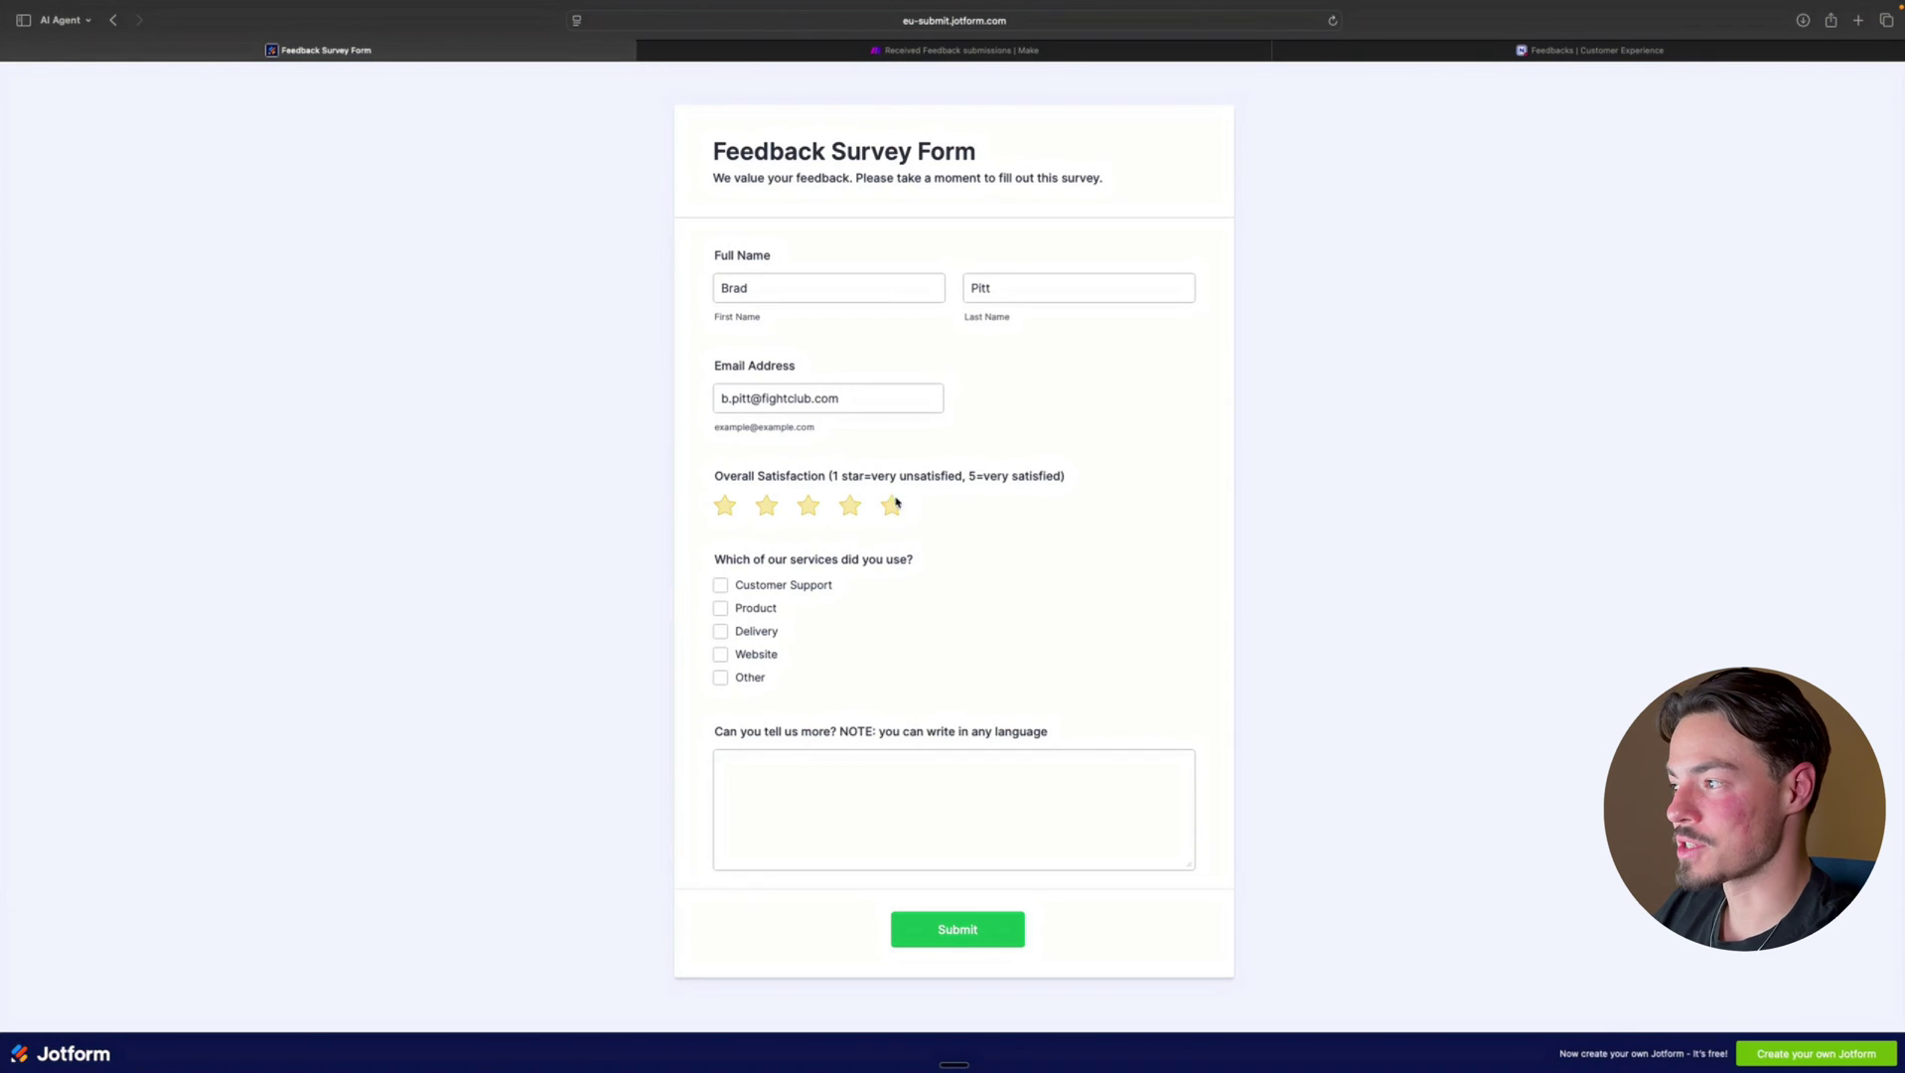
Rate satisfaction two stars and tick Customer Support, Product and Website as used services
click(768, 506)
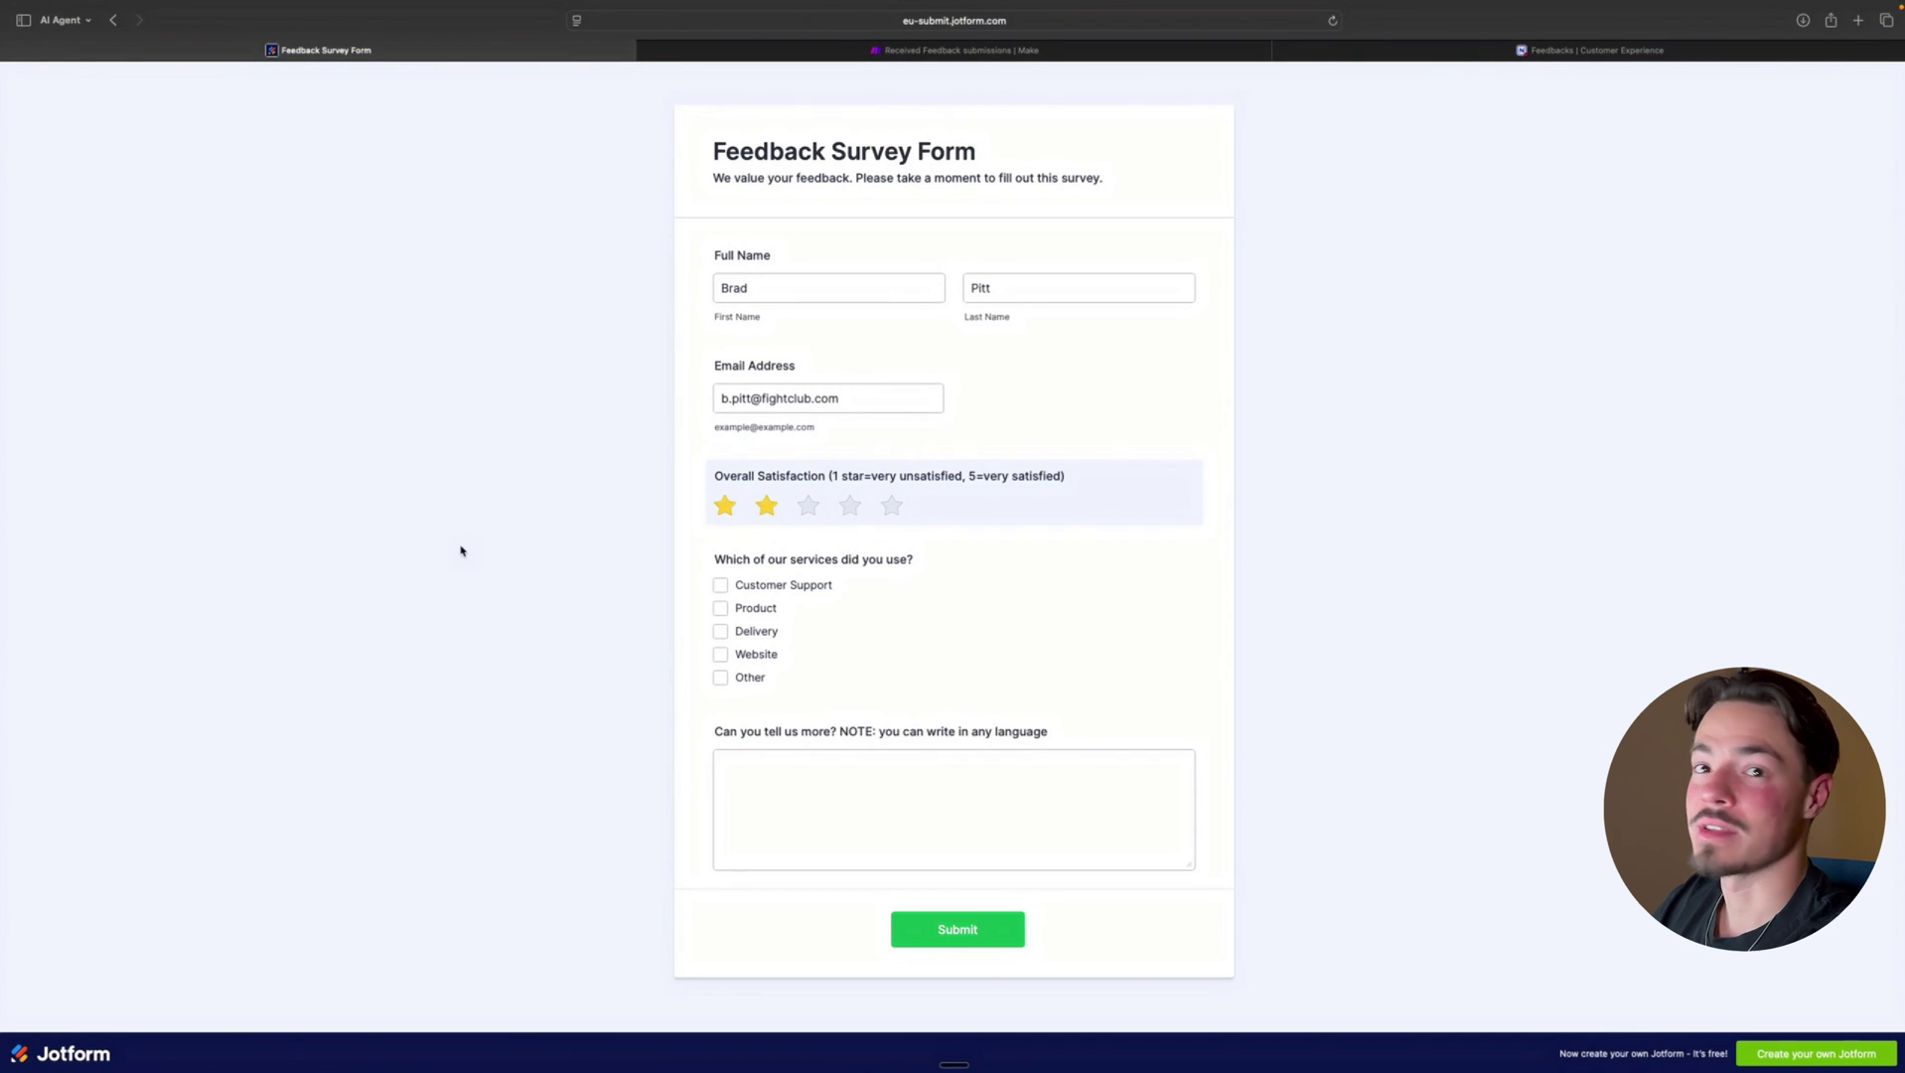
click(720, 585)
click(720, 607)
click(720, 654)
click(777, 776)
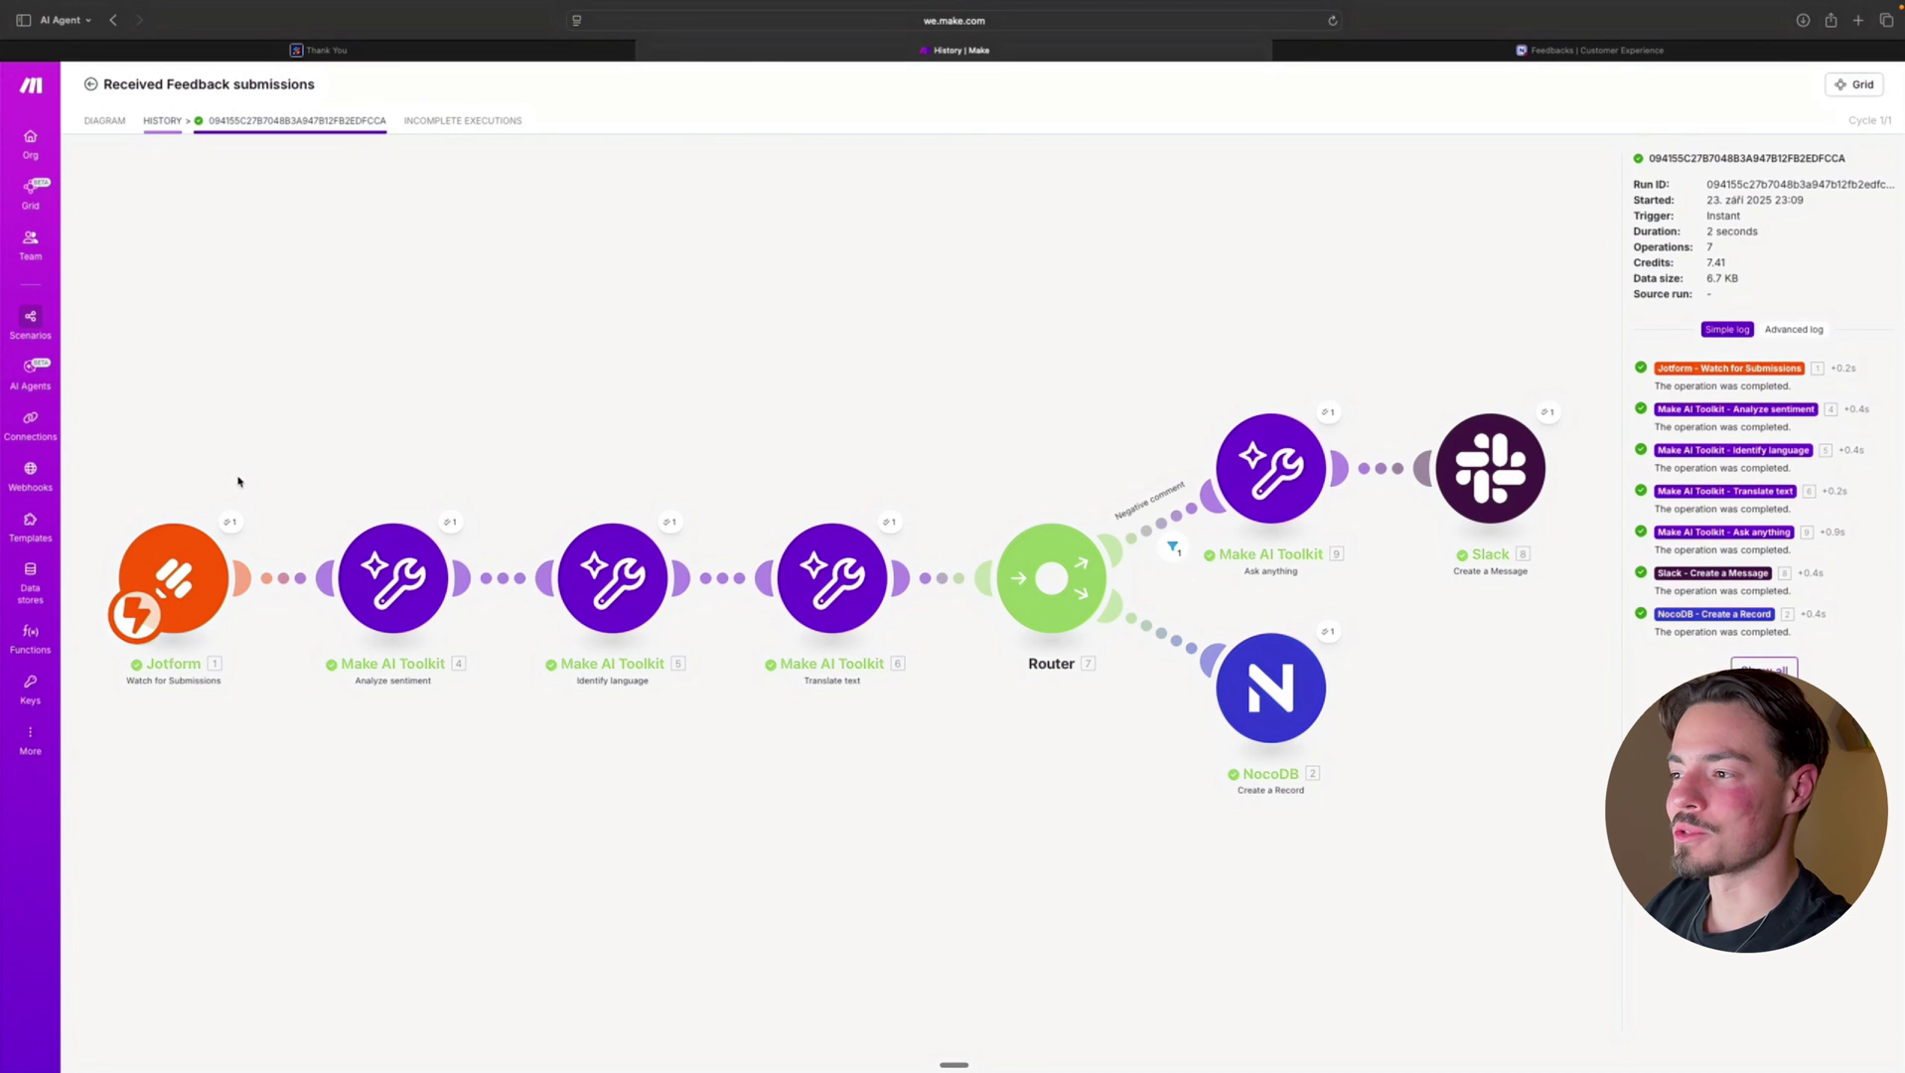
click(228, 524)
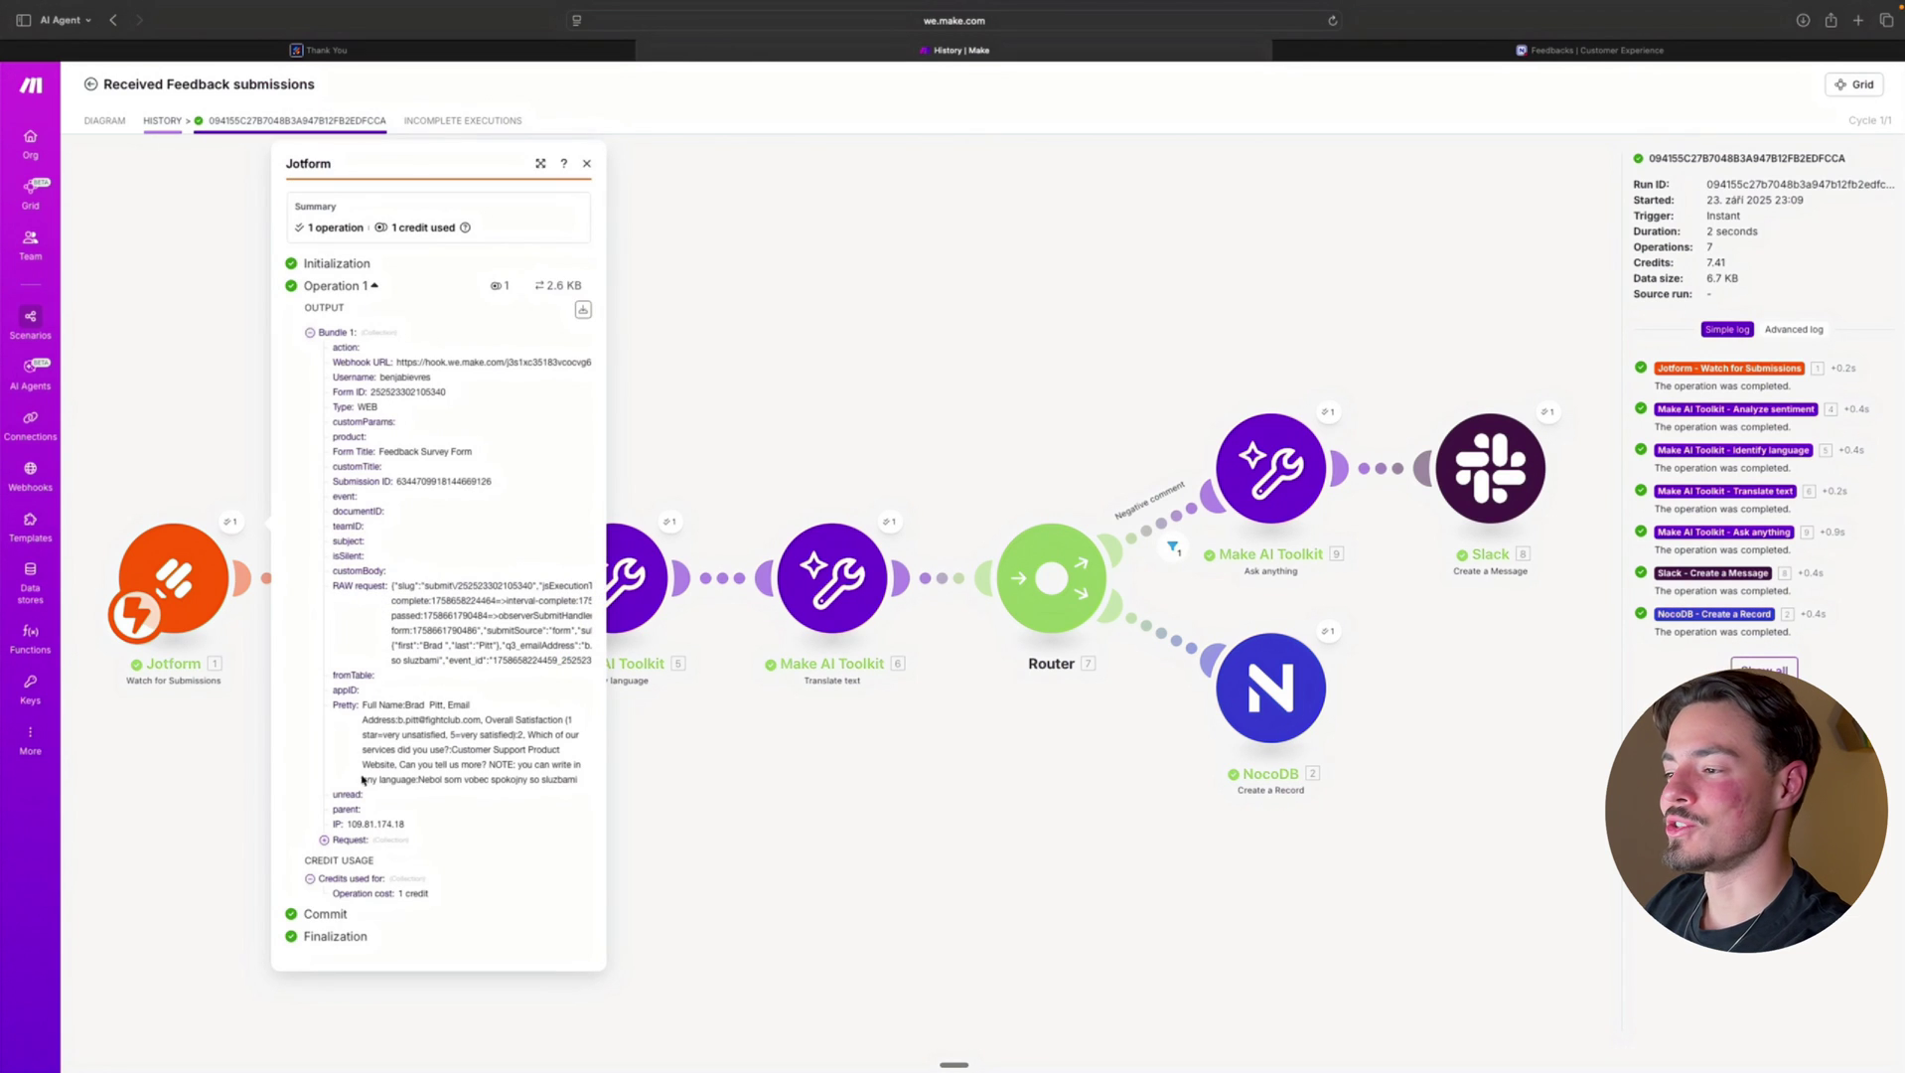
click(369, 843)
scroll(437, 711, down, 3)
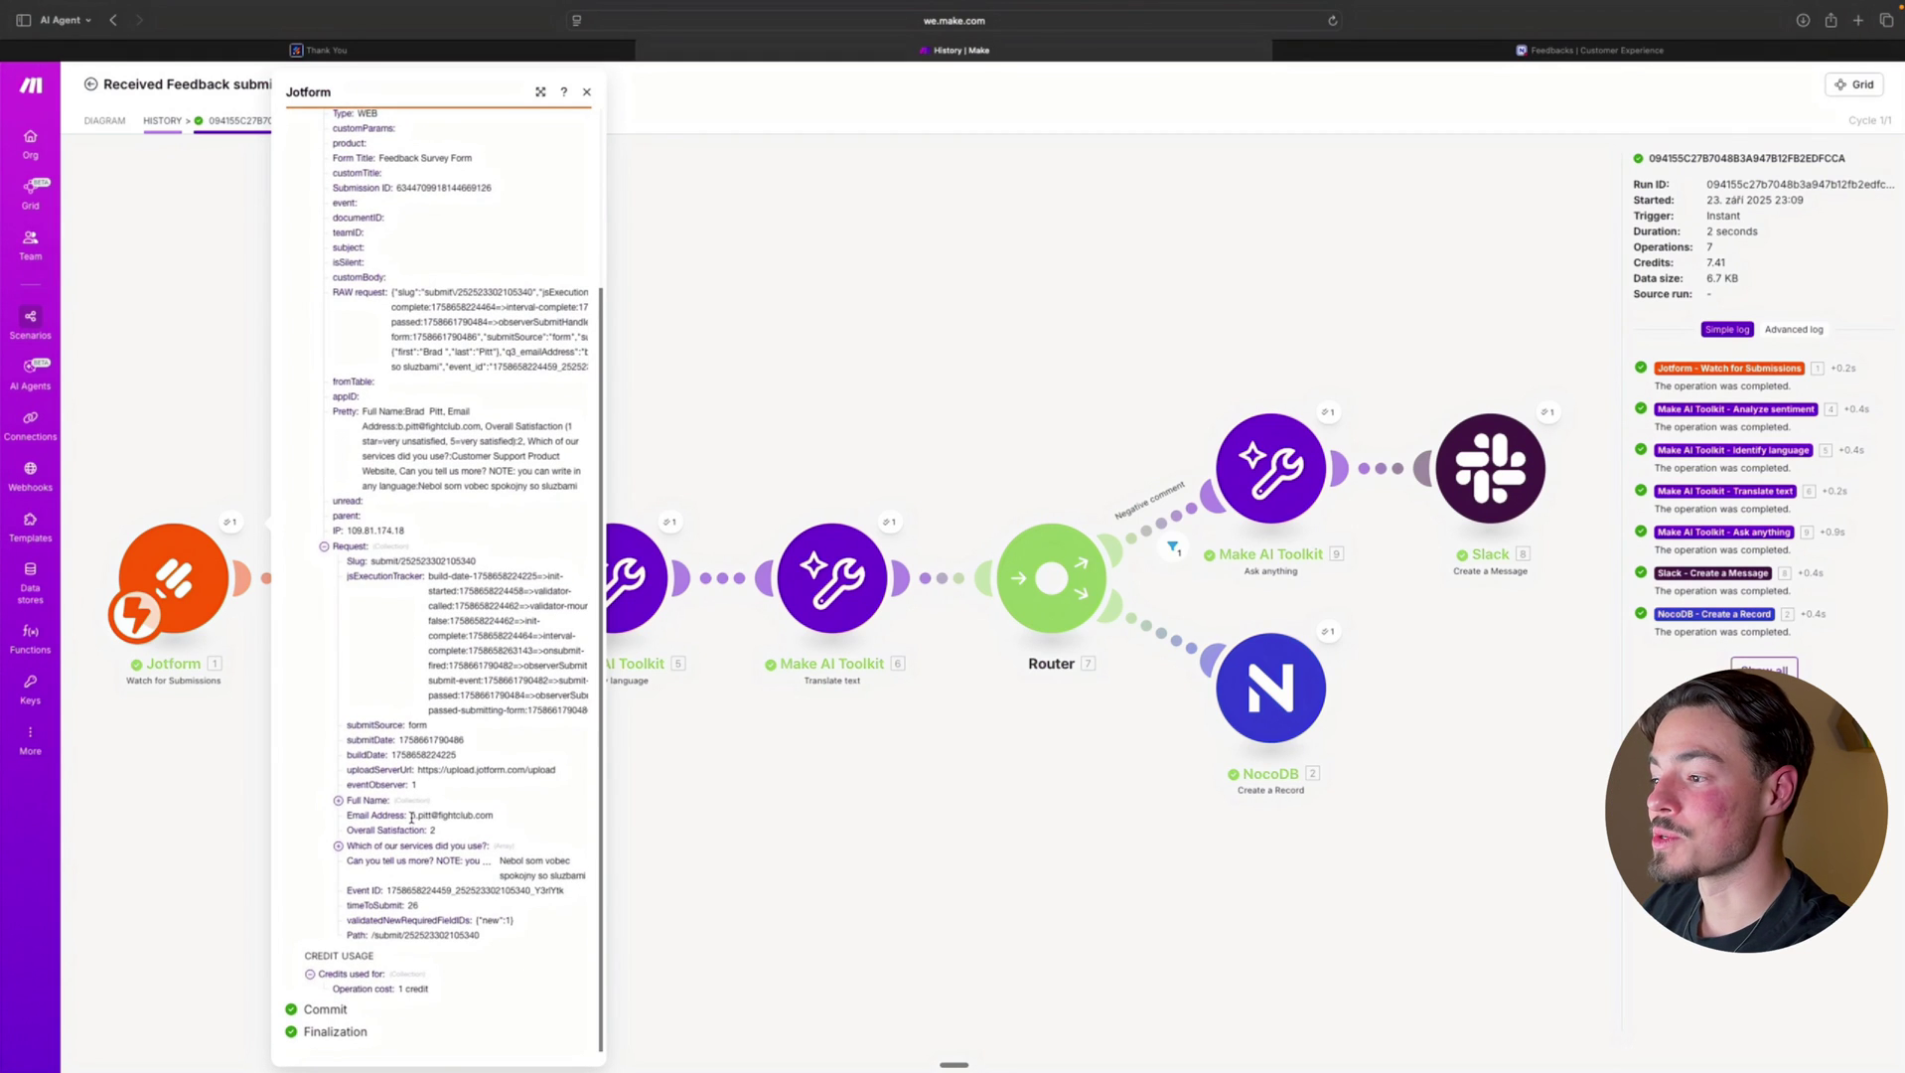
drag(411, 816, 588, 880)
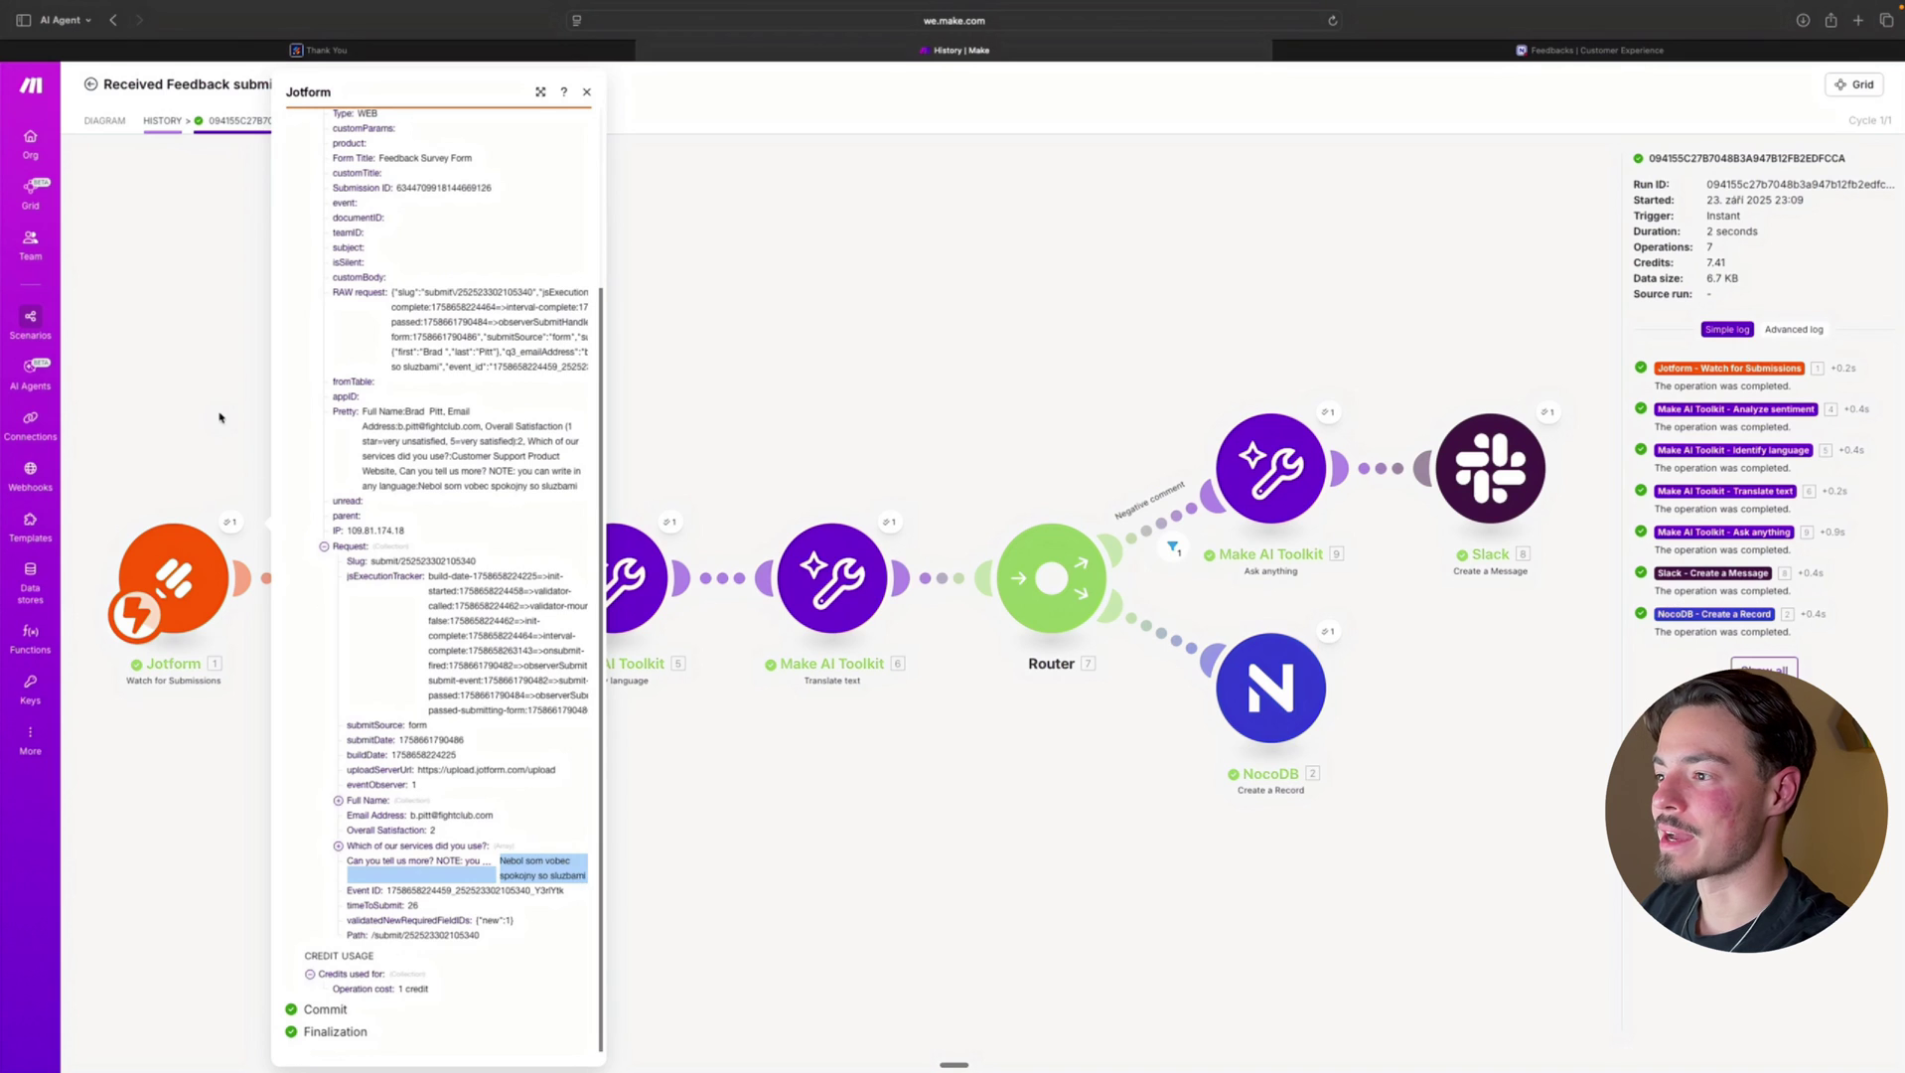
click(219, 418)
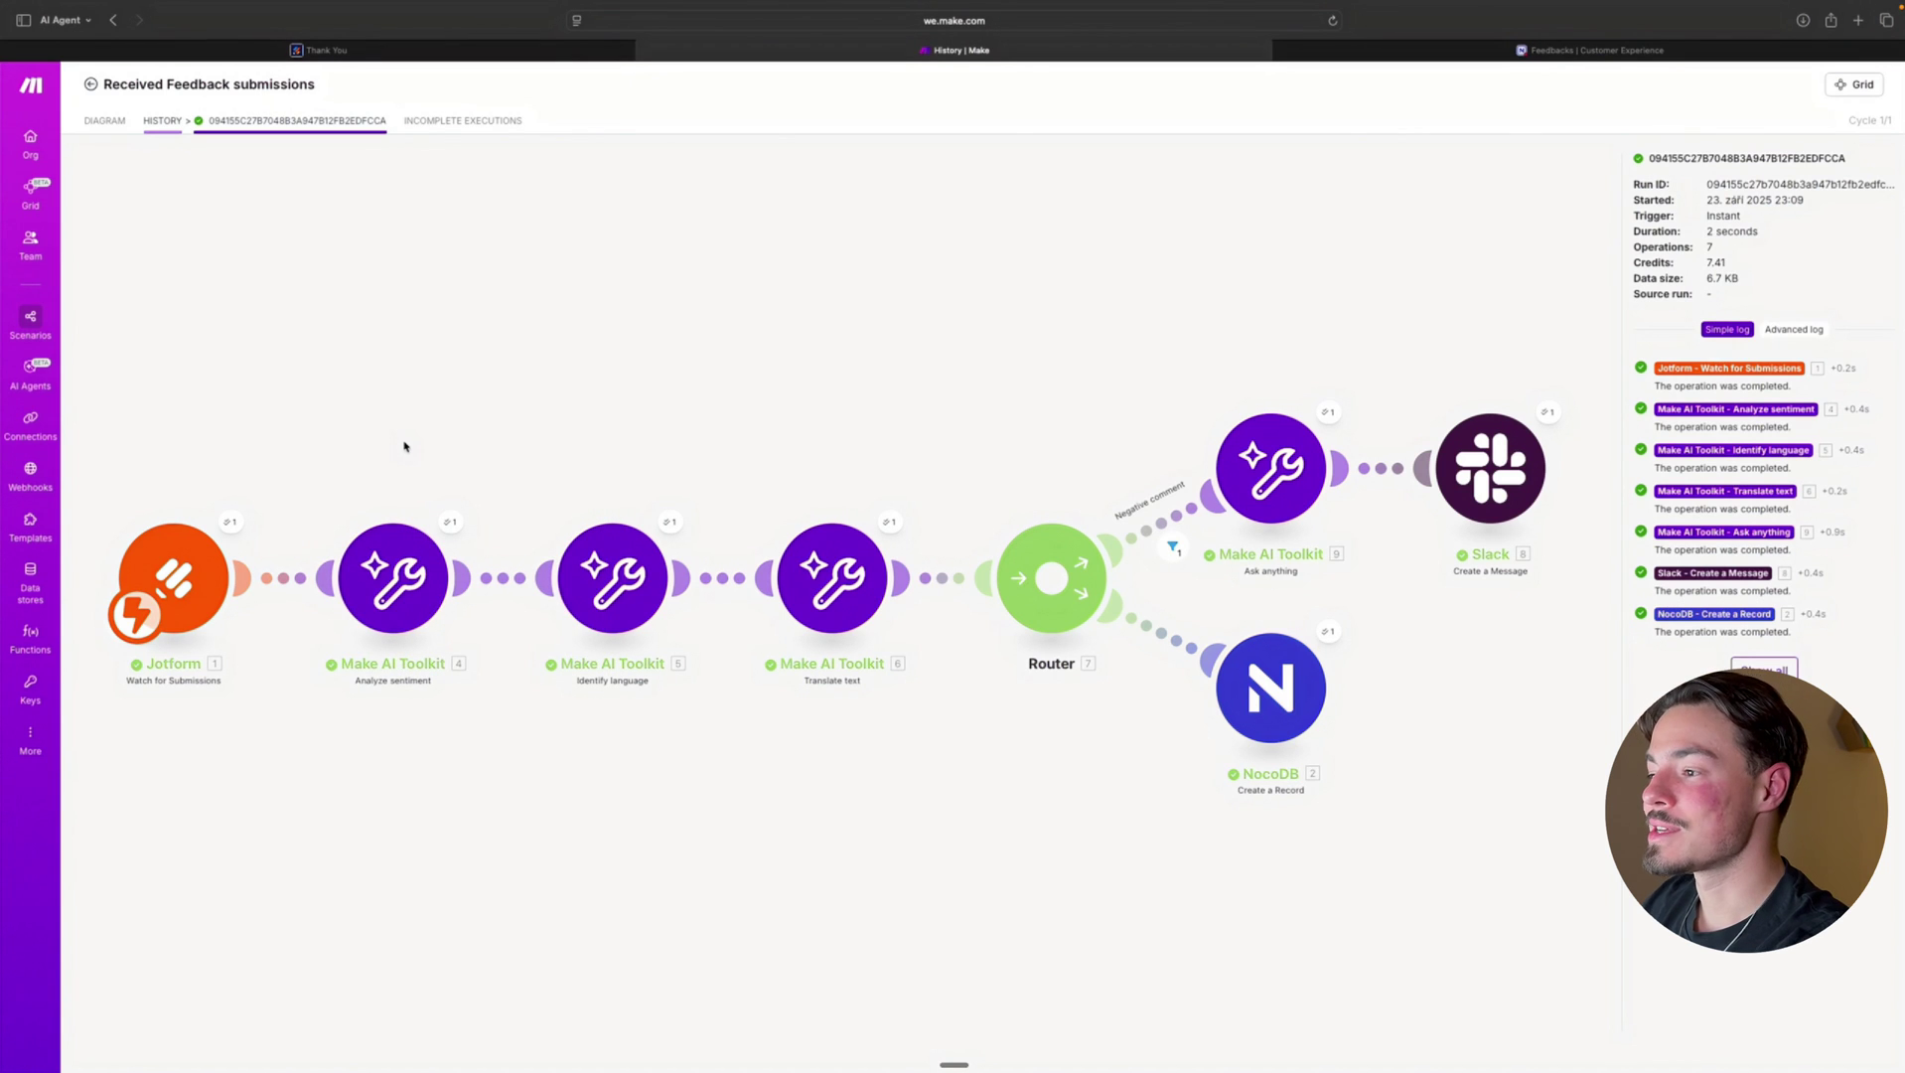
scroll(402, 438, up, 1)
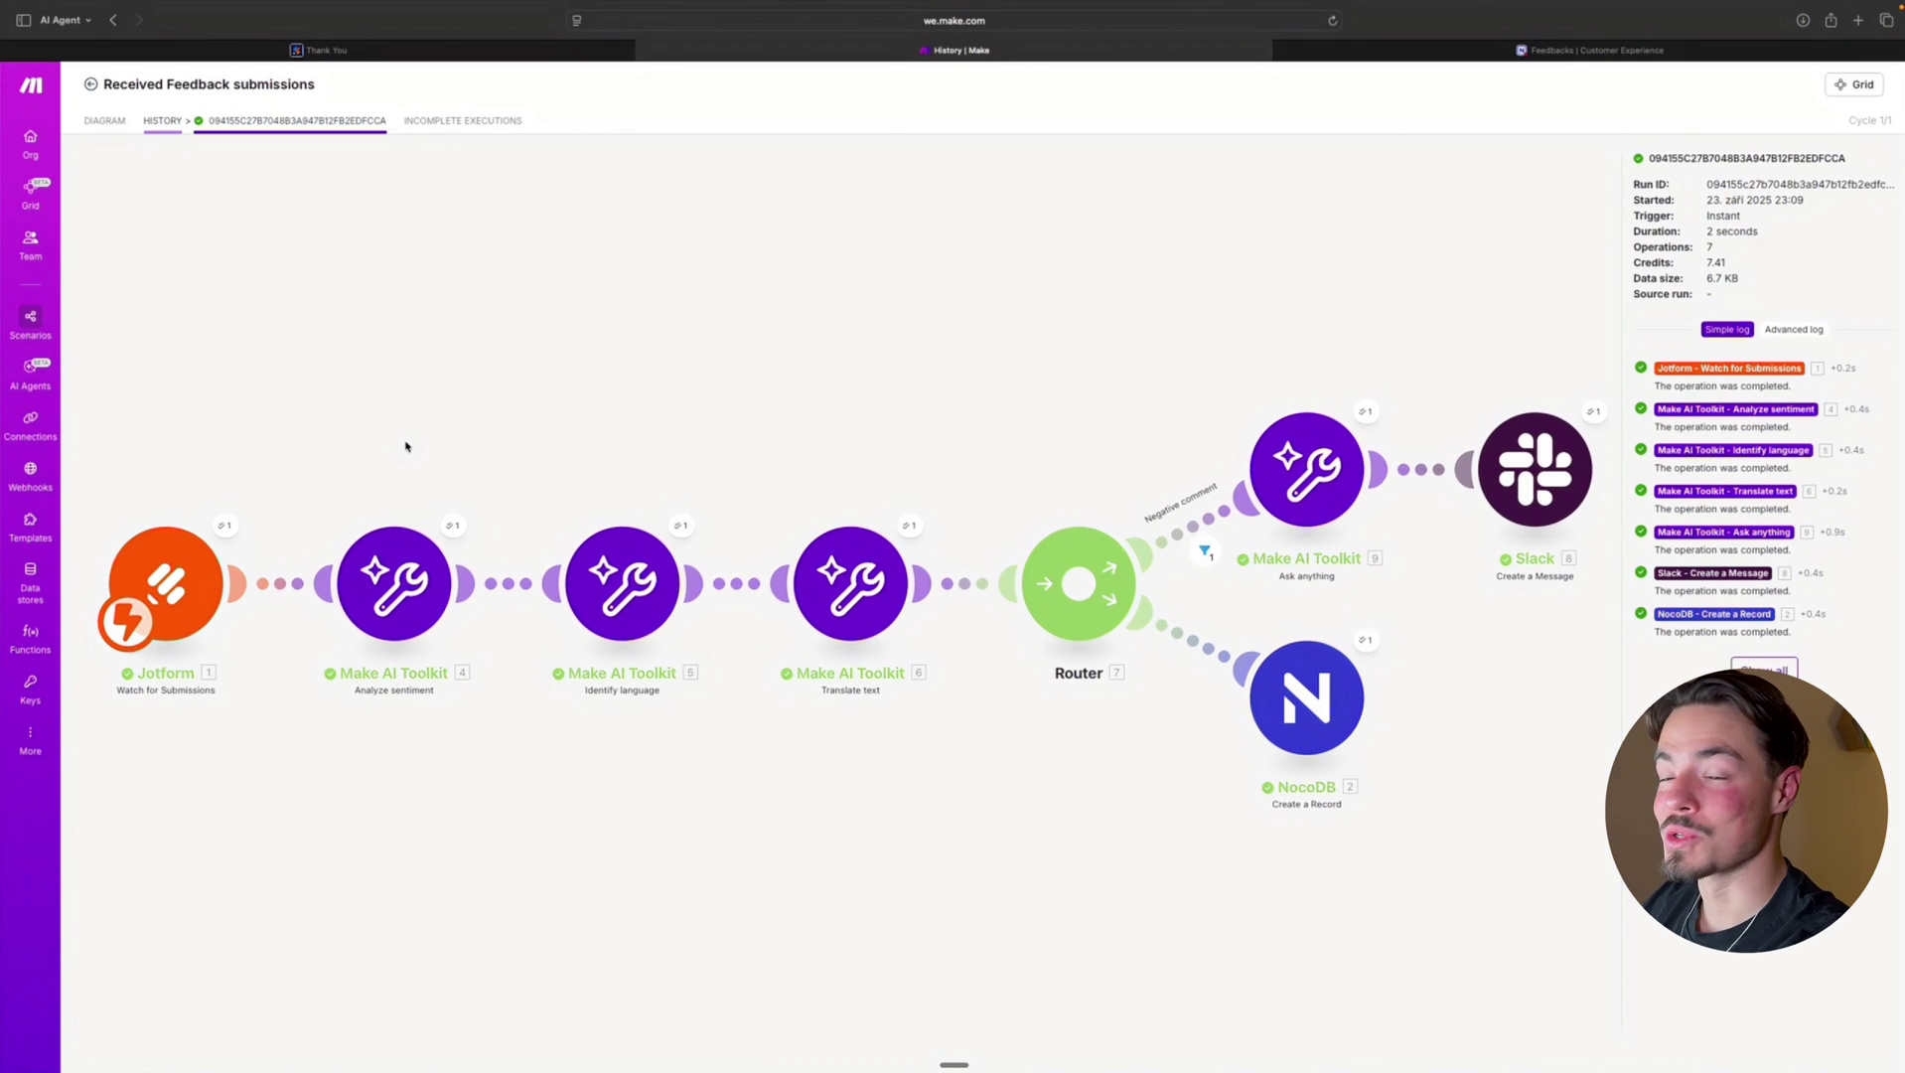
click(454, 526)
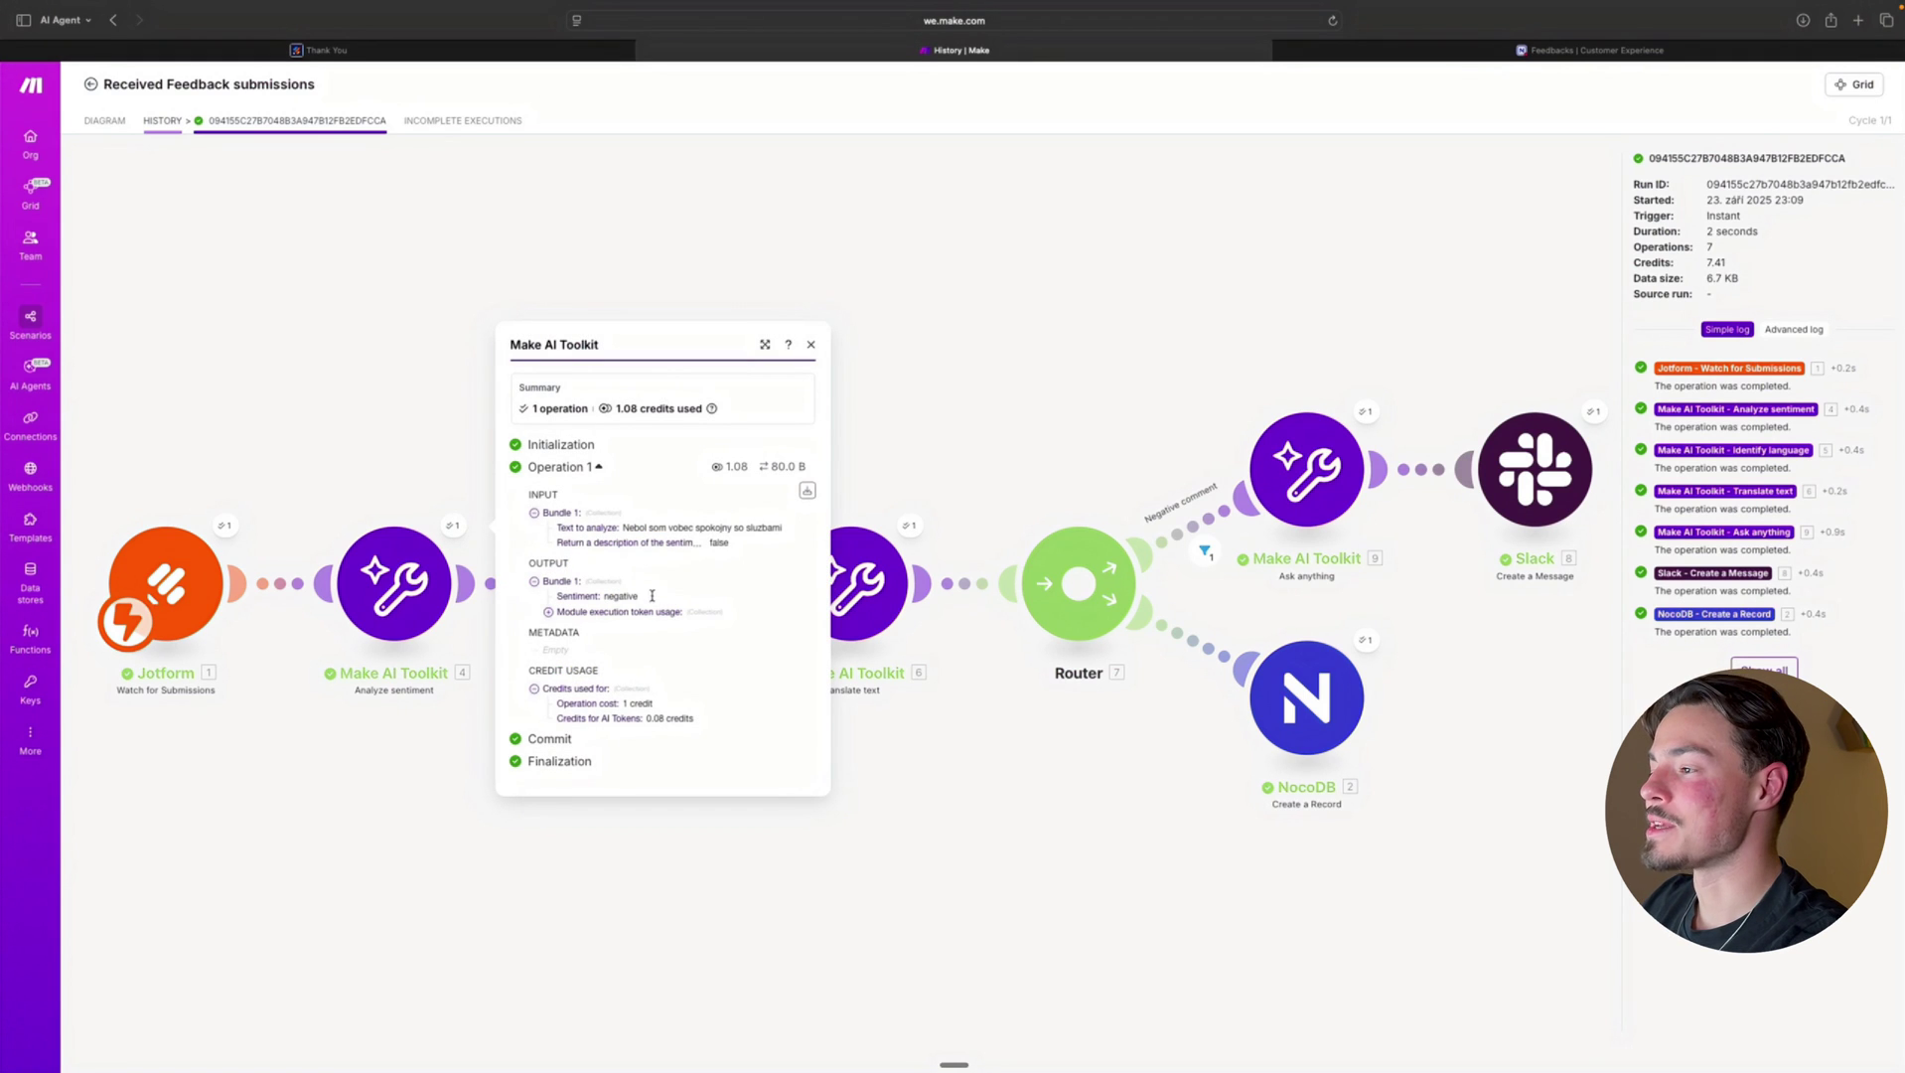
drag(646, 596, 586, 595)
click(403, 461)
drag(630, 437, 592, 429)
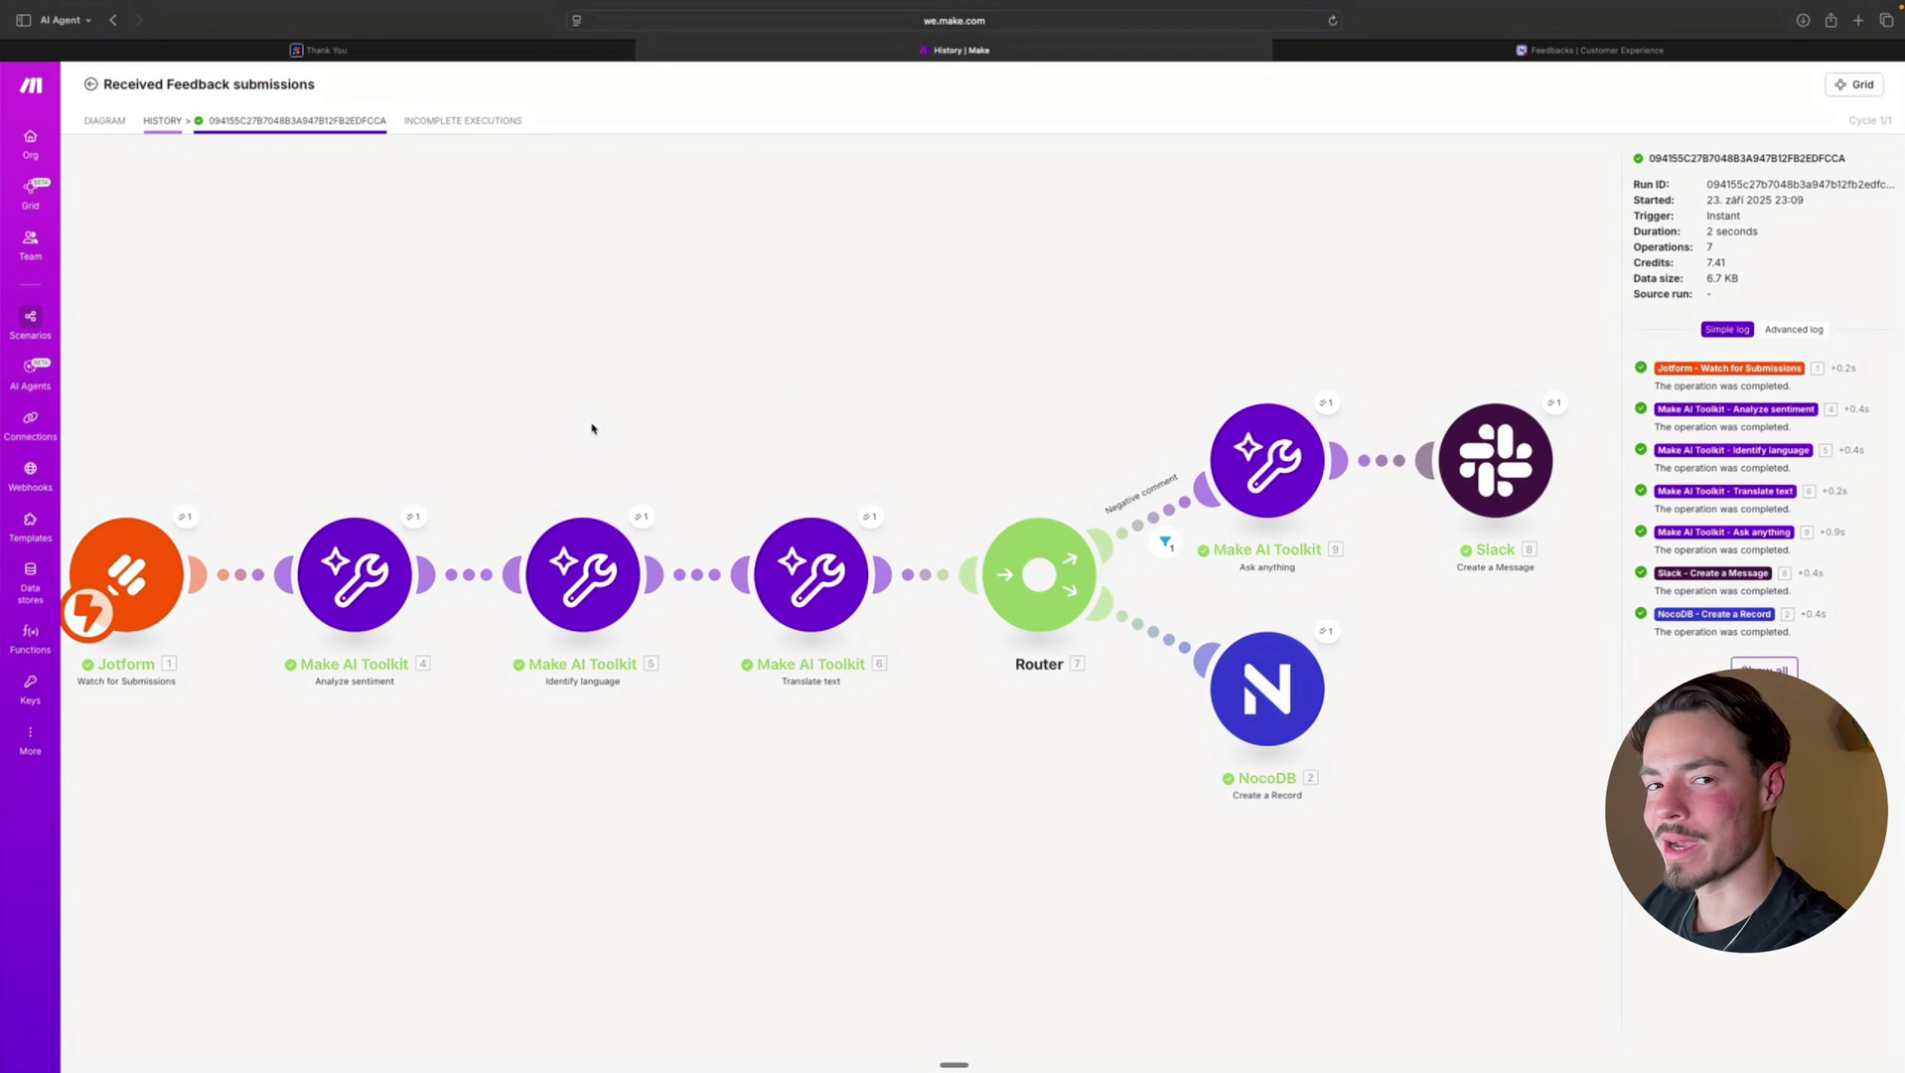
click(641, 516)
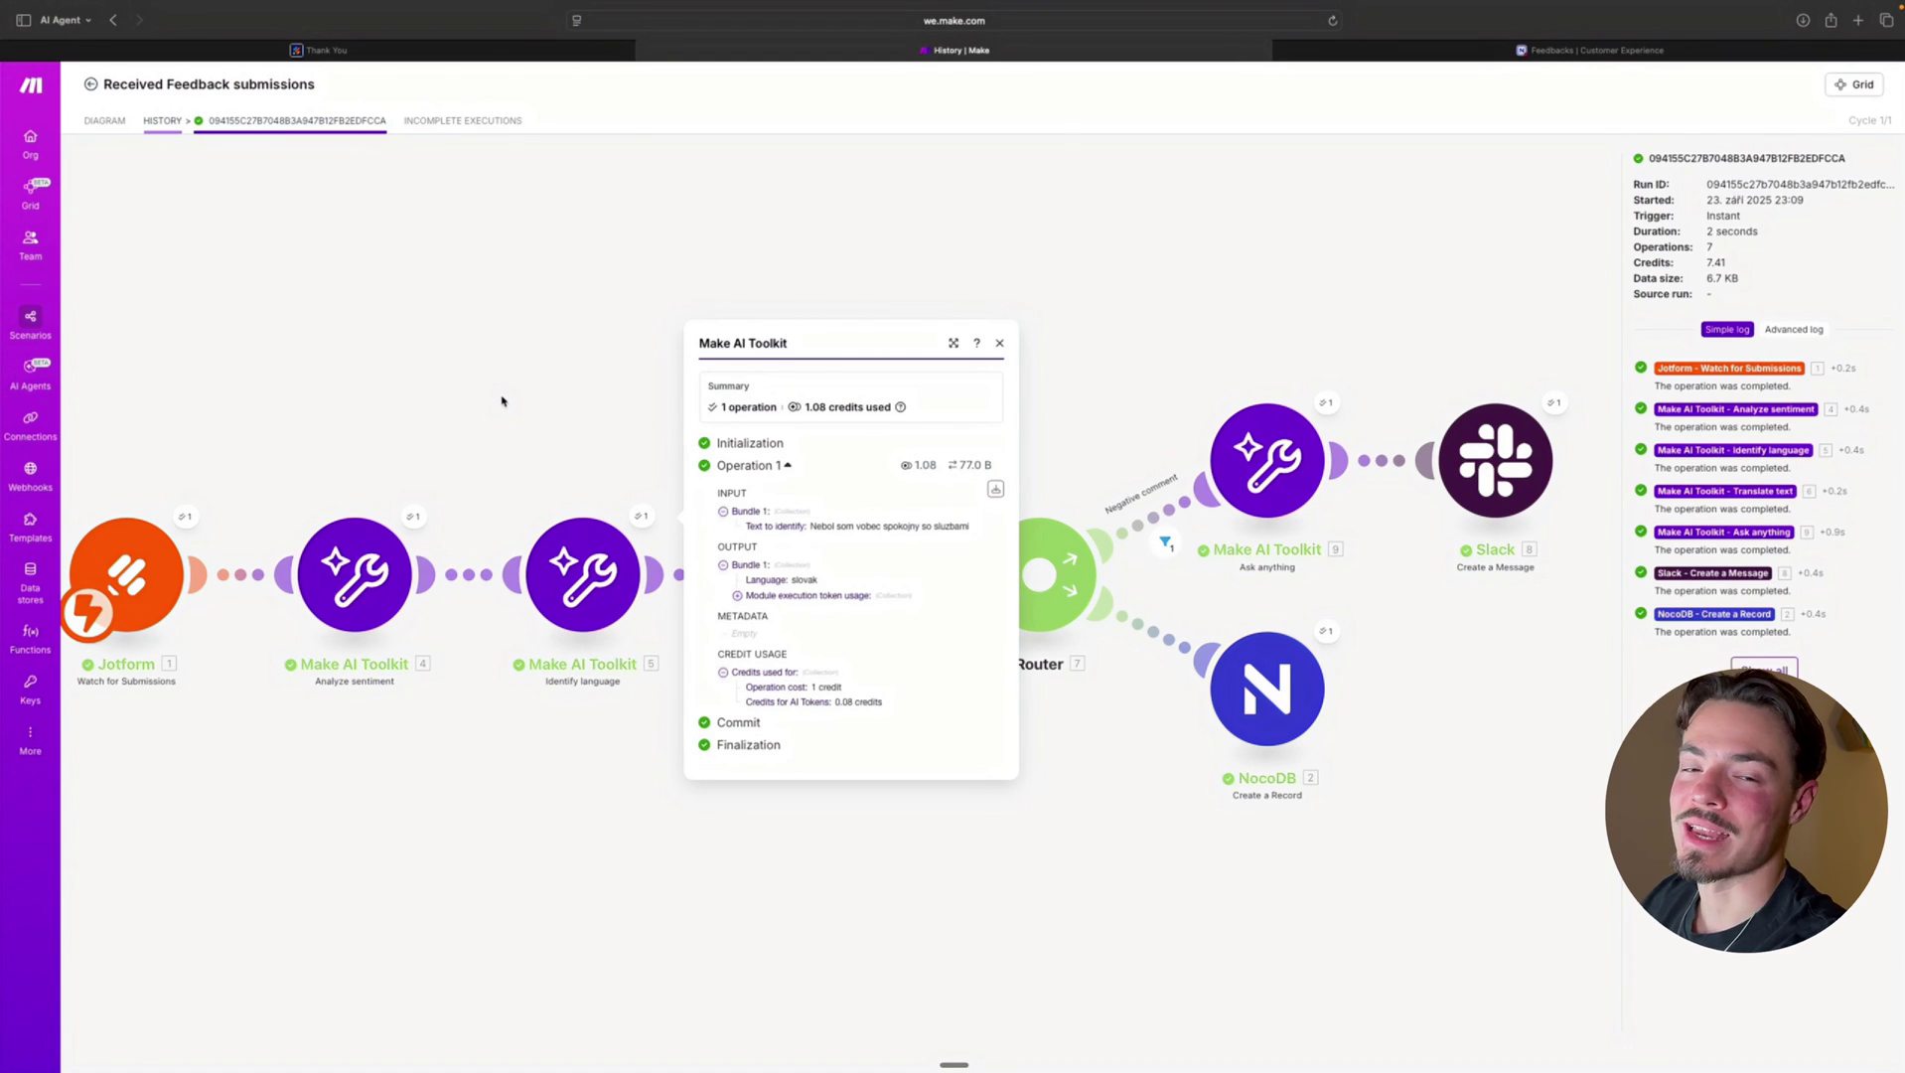
click(629, 374)
scroll(861, 458, up, 2)
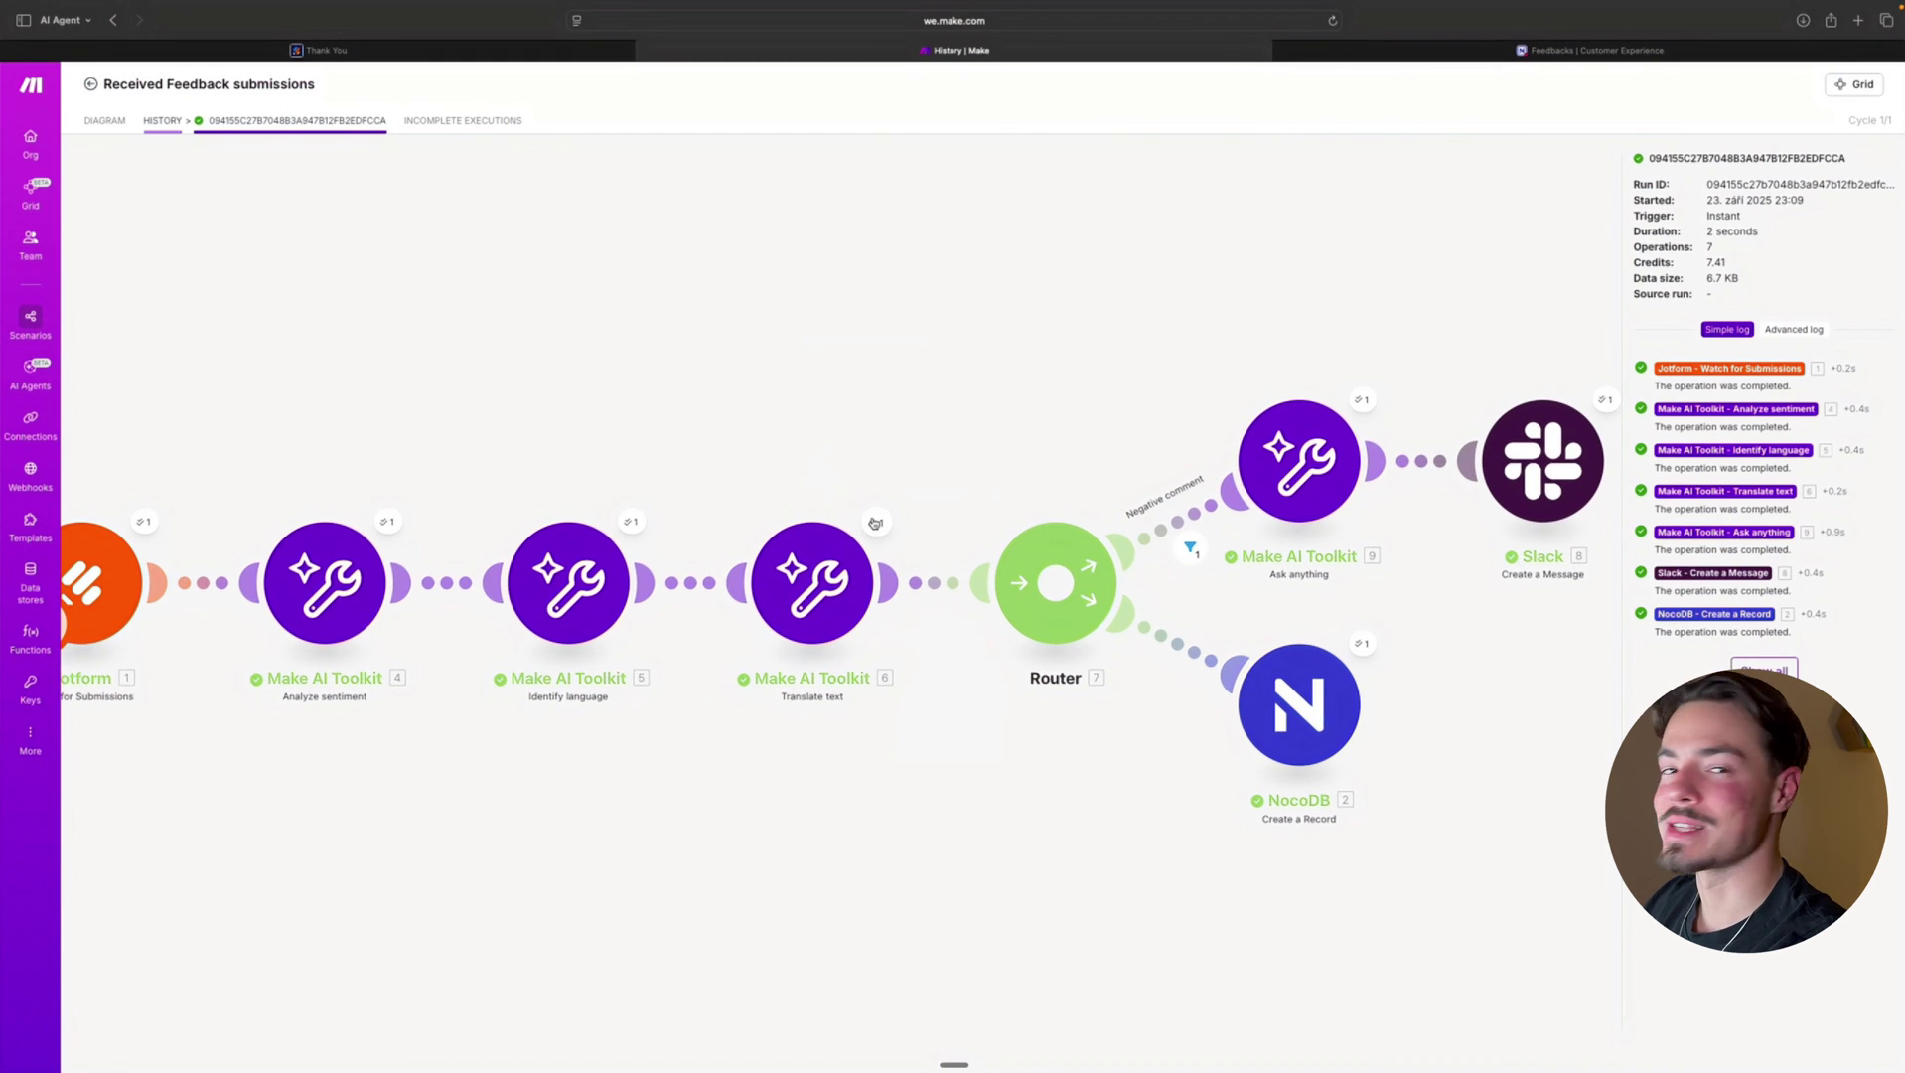
click(875, 521)
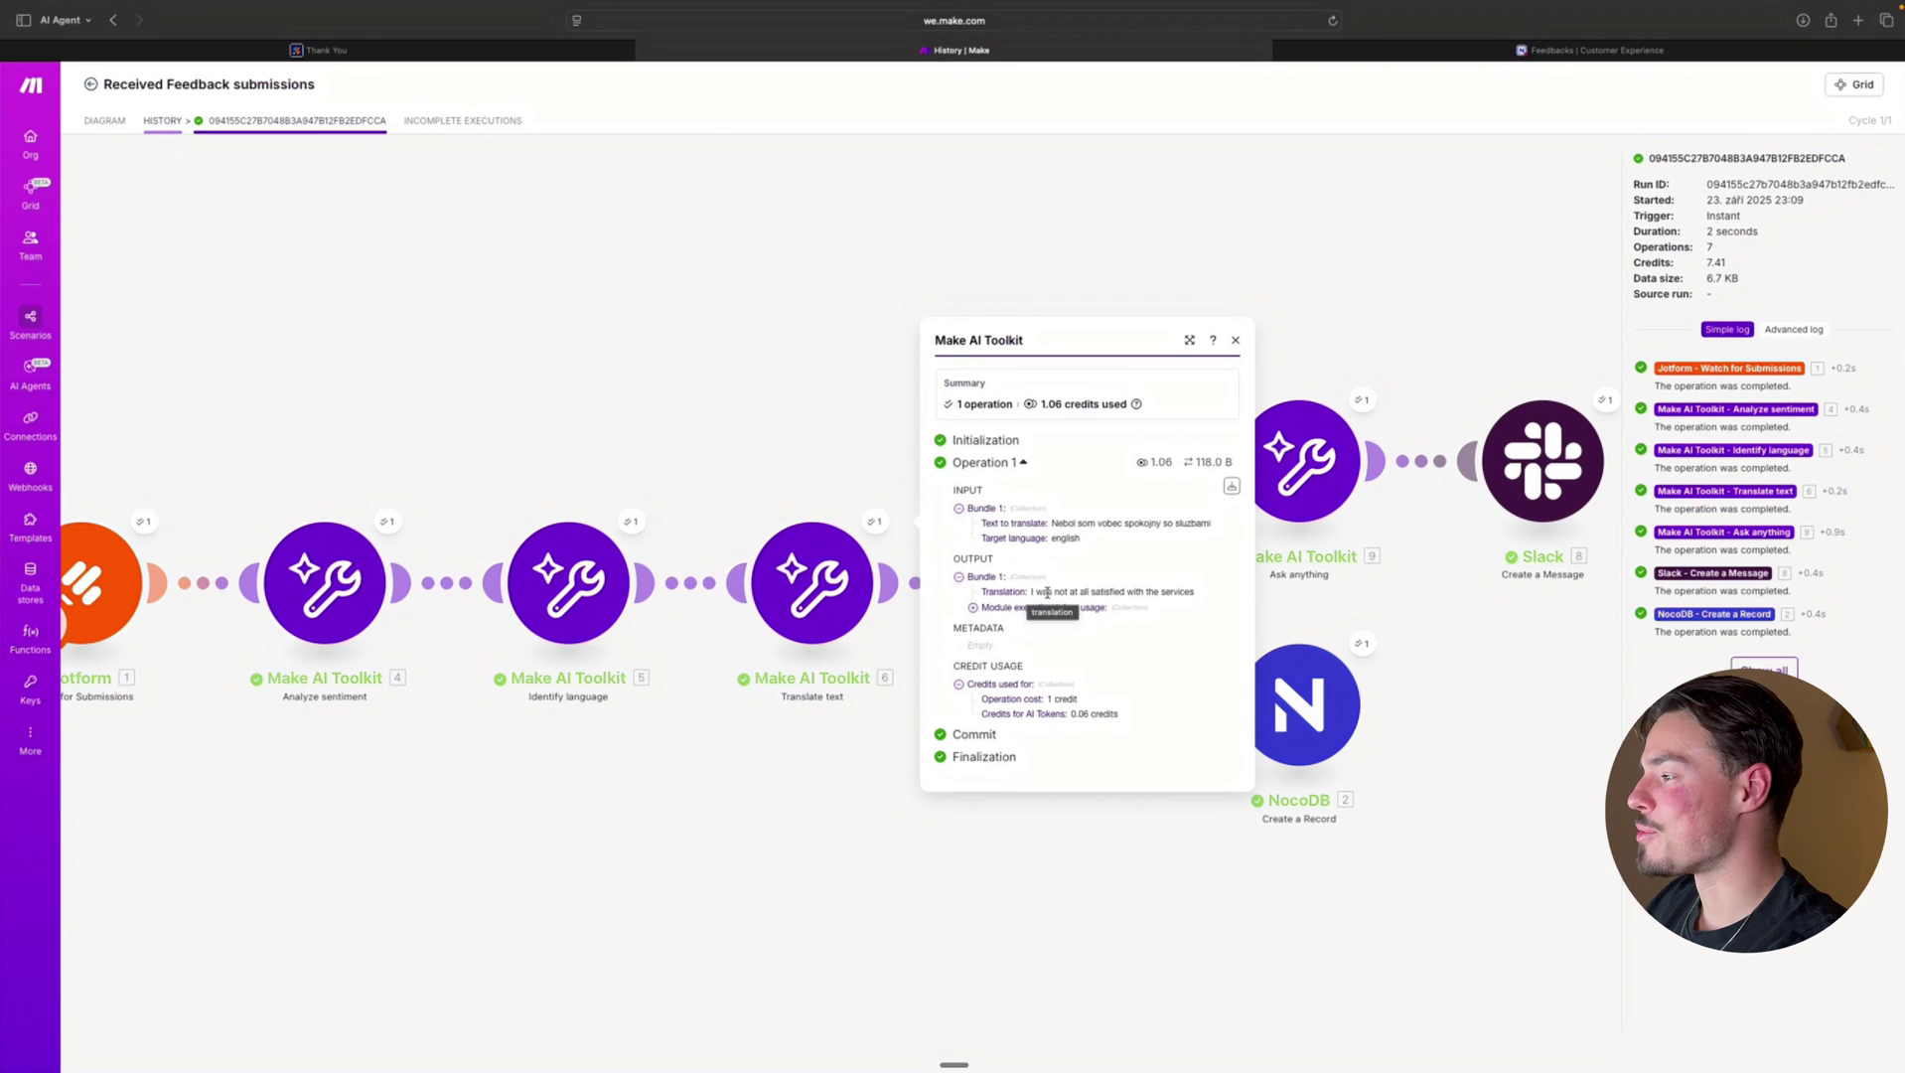
click(769, 386)
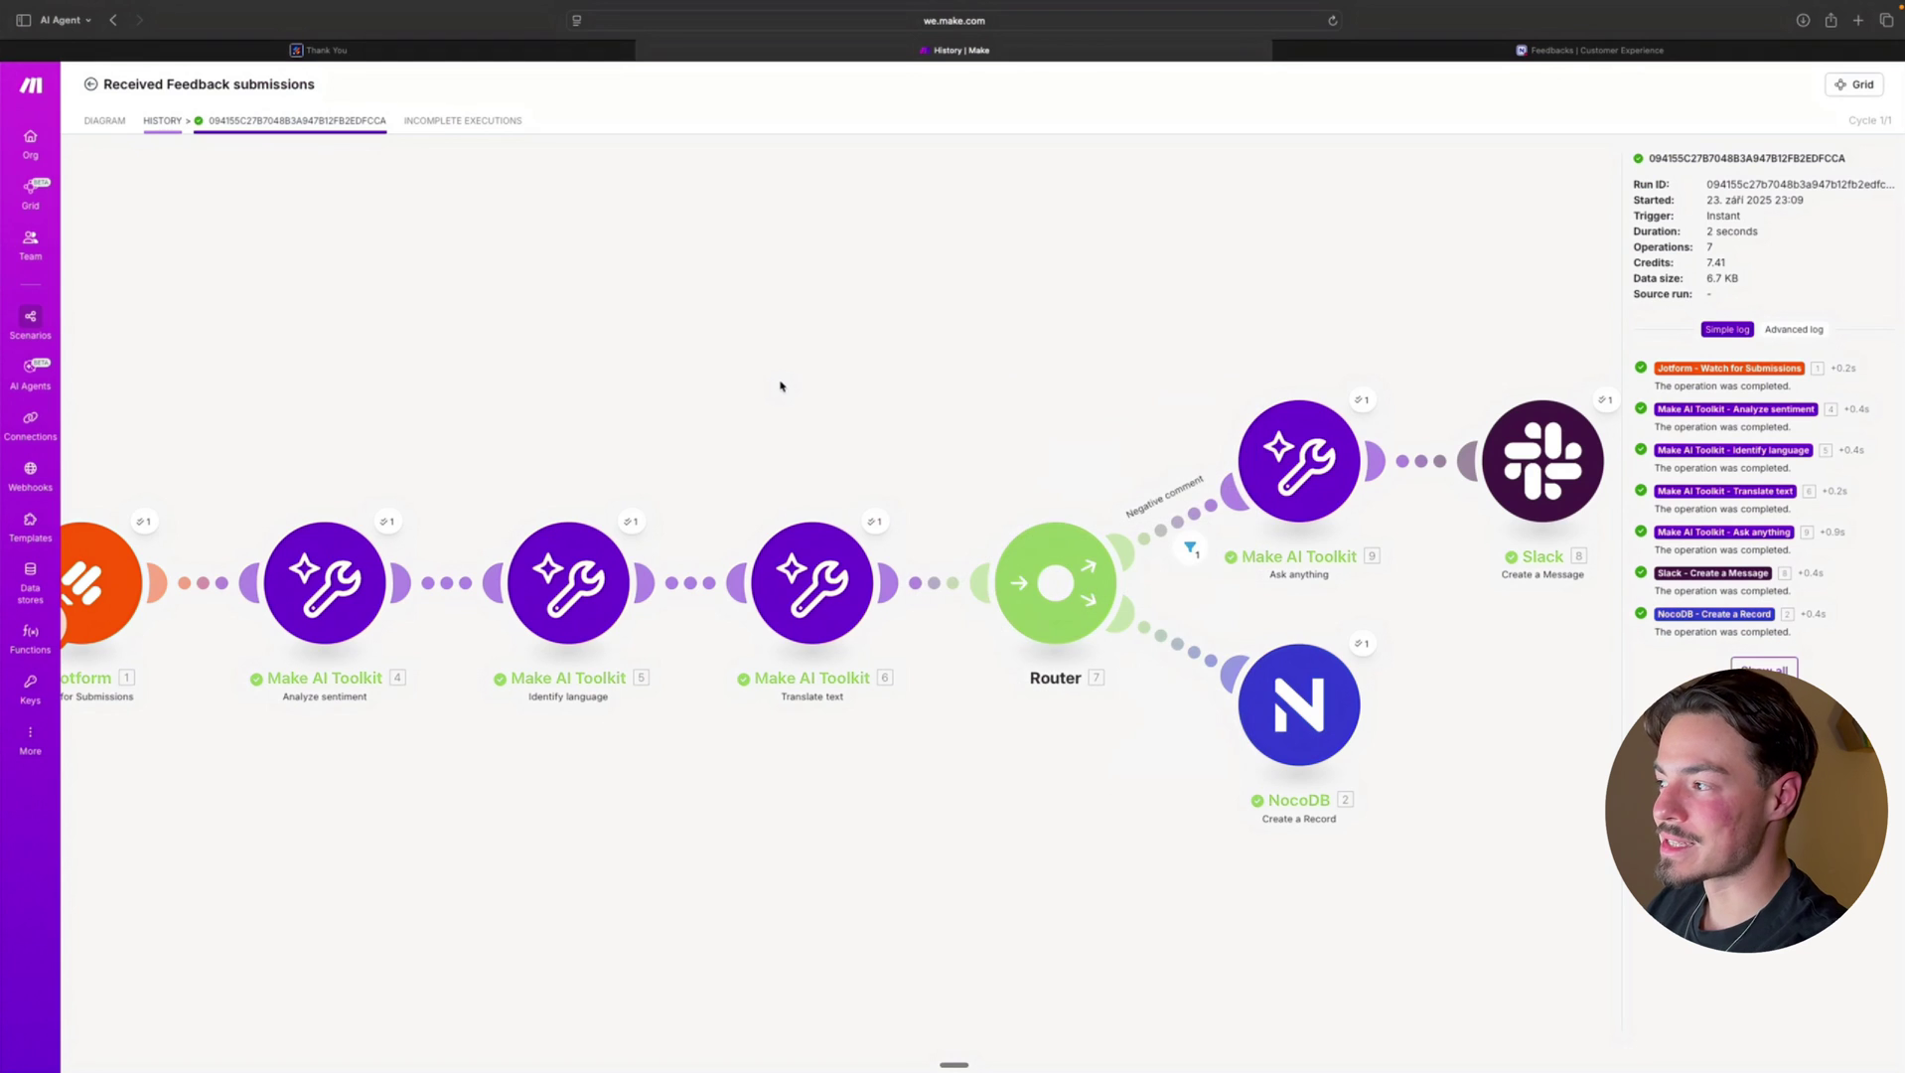
scroll(777, 383, right, 5)
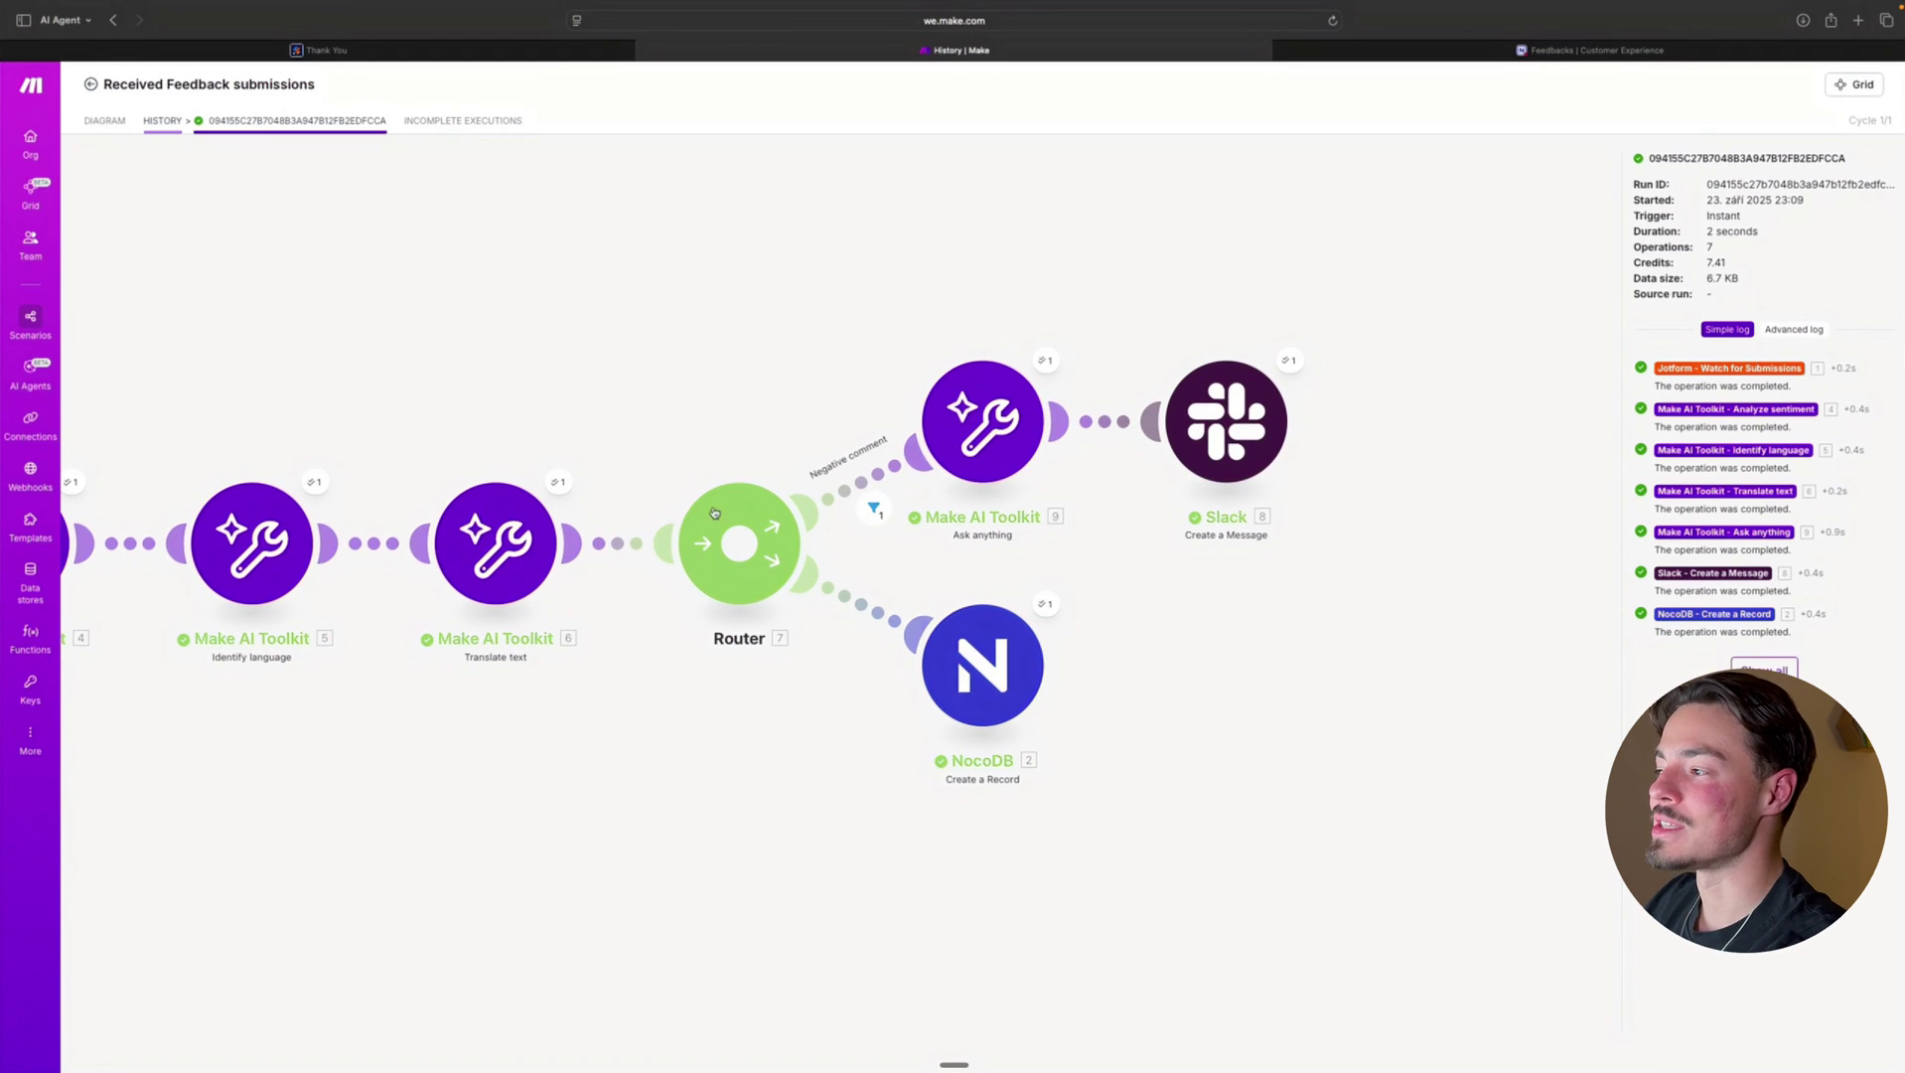
scroll(894, 517, left, 1)
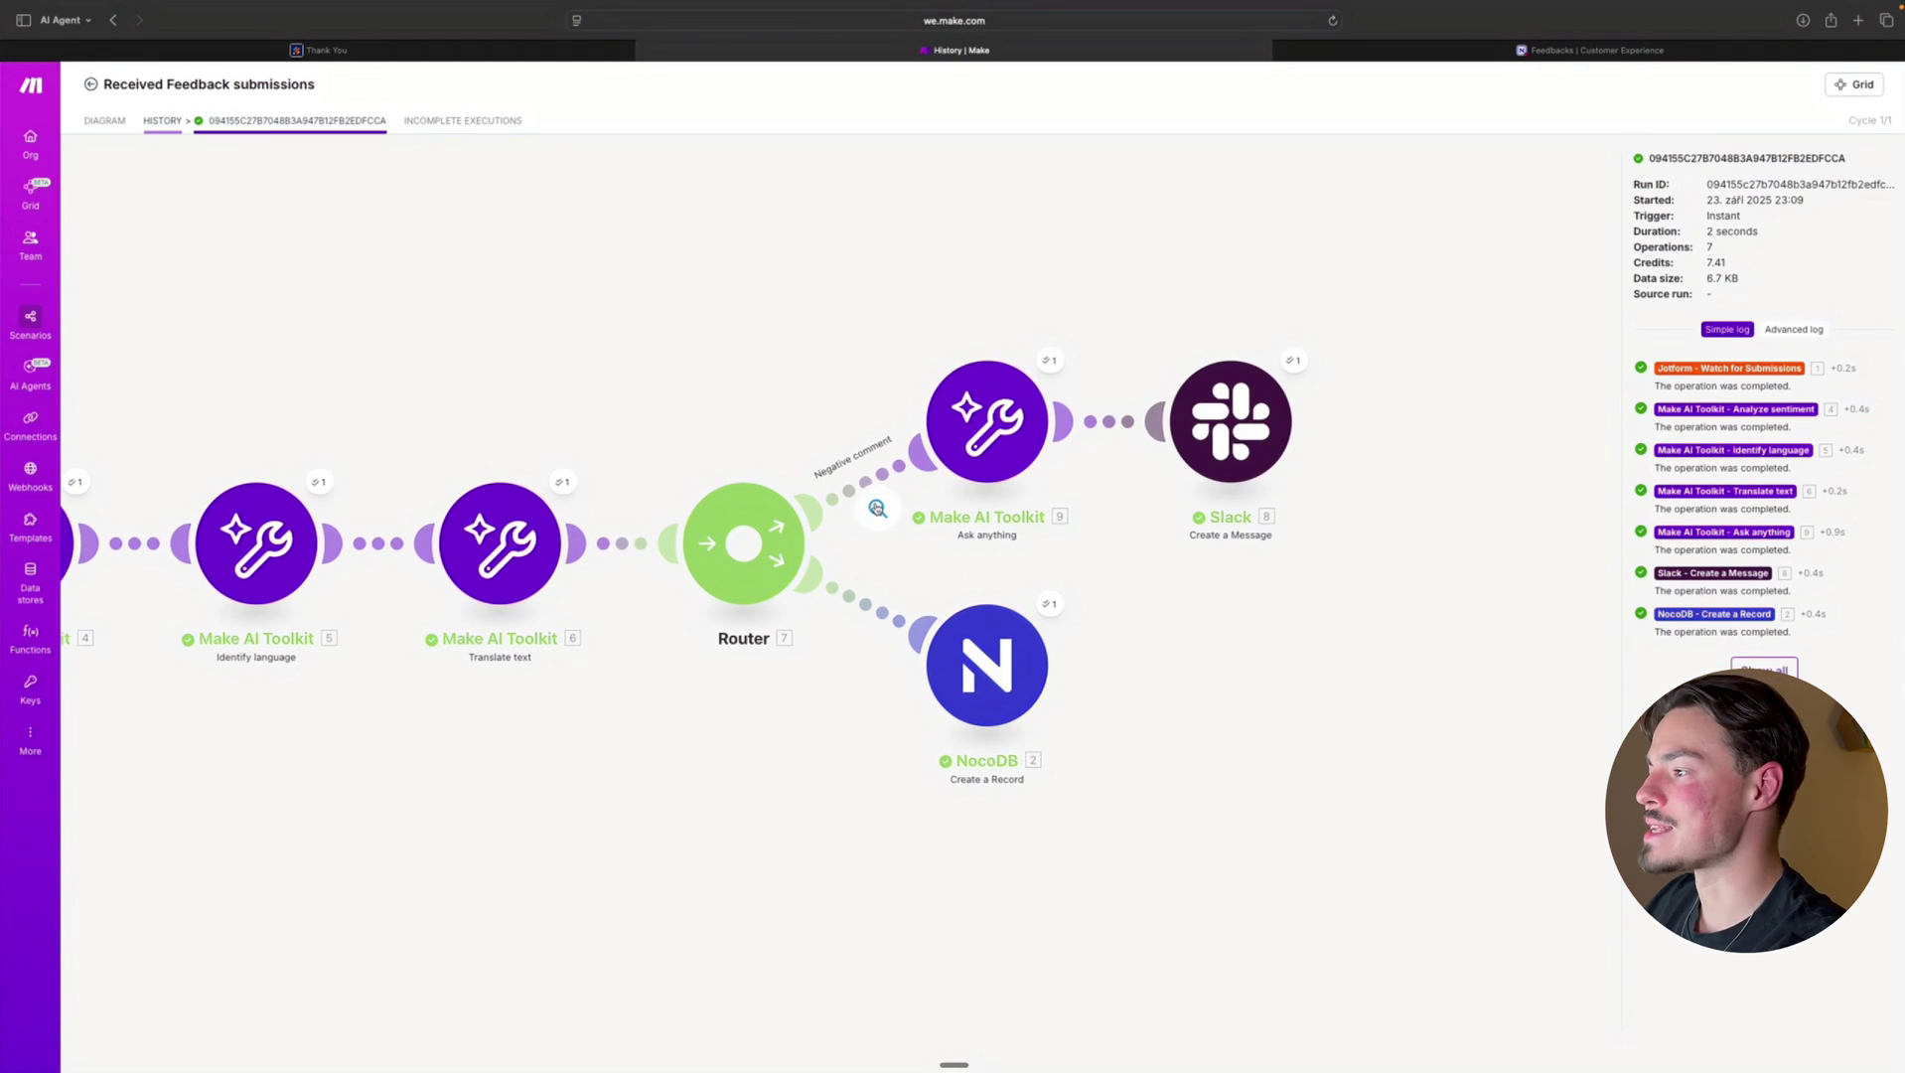
click(878, 508)
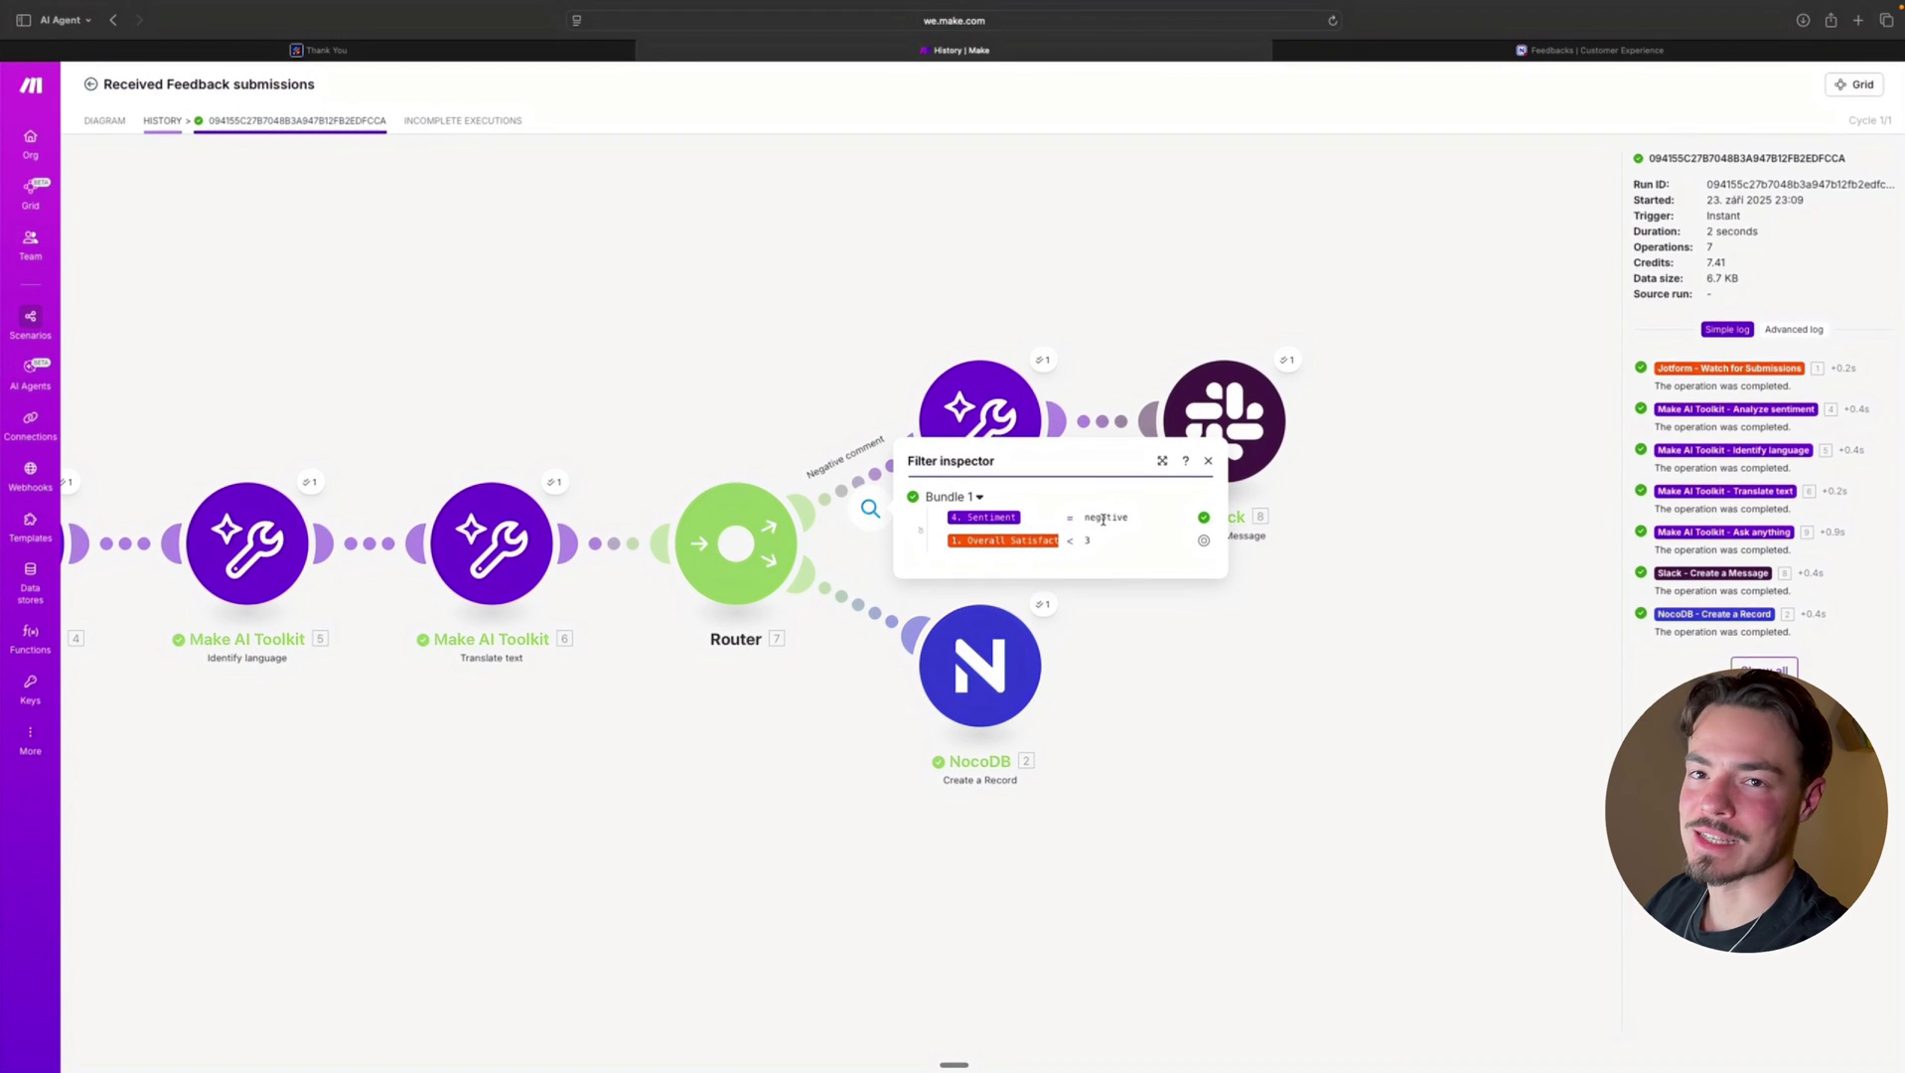
click(750, 341)
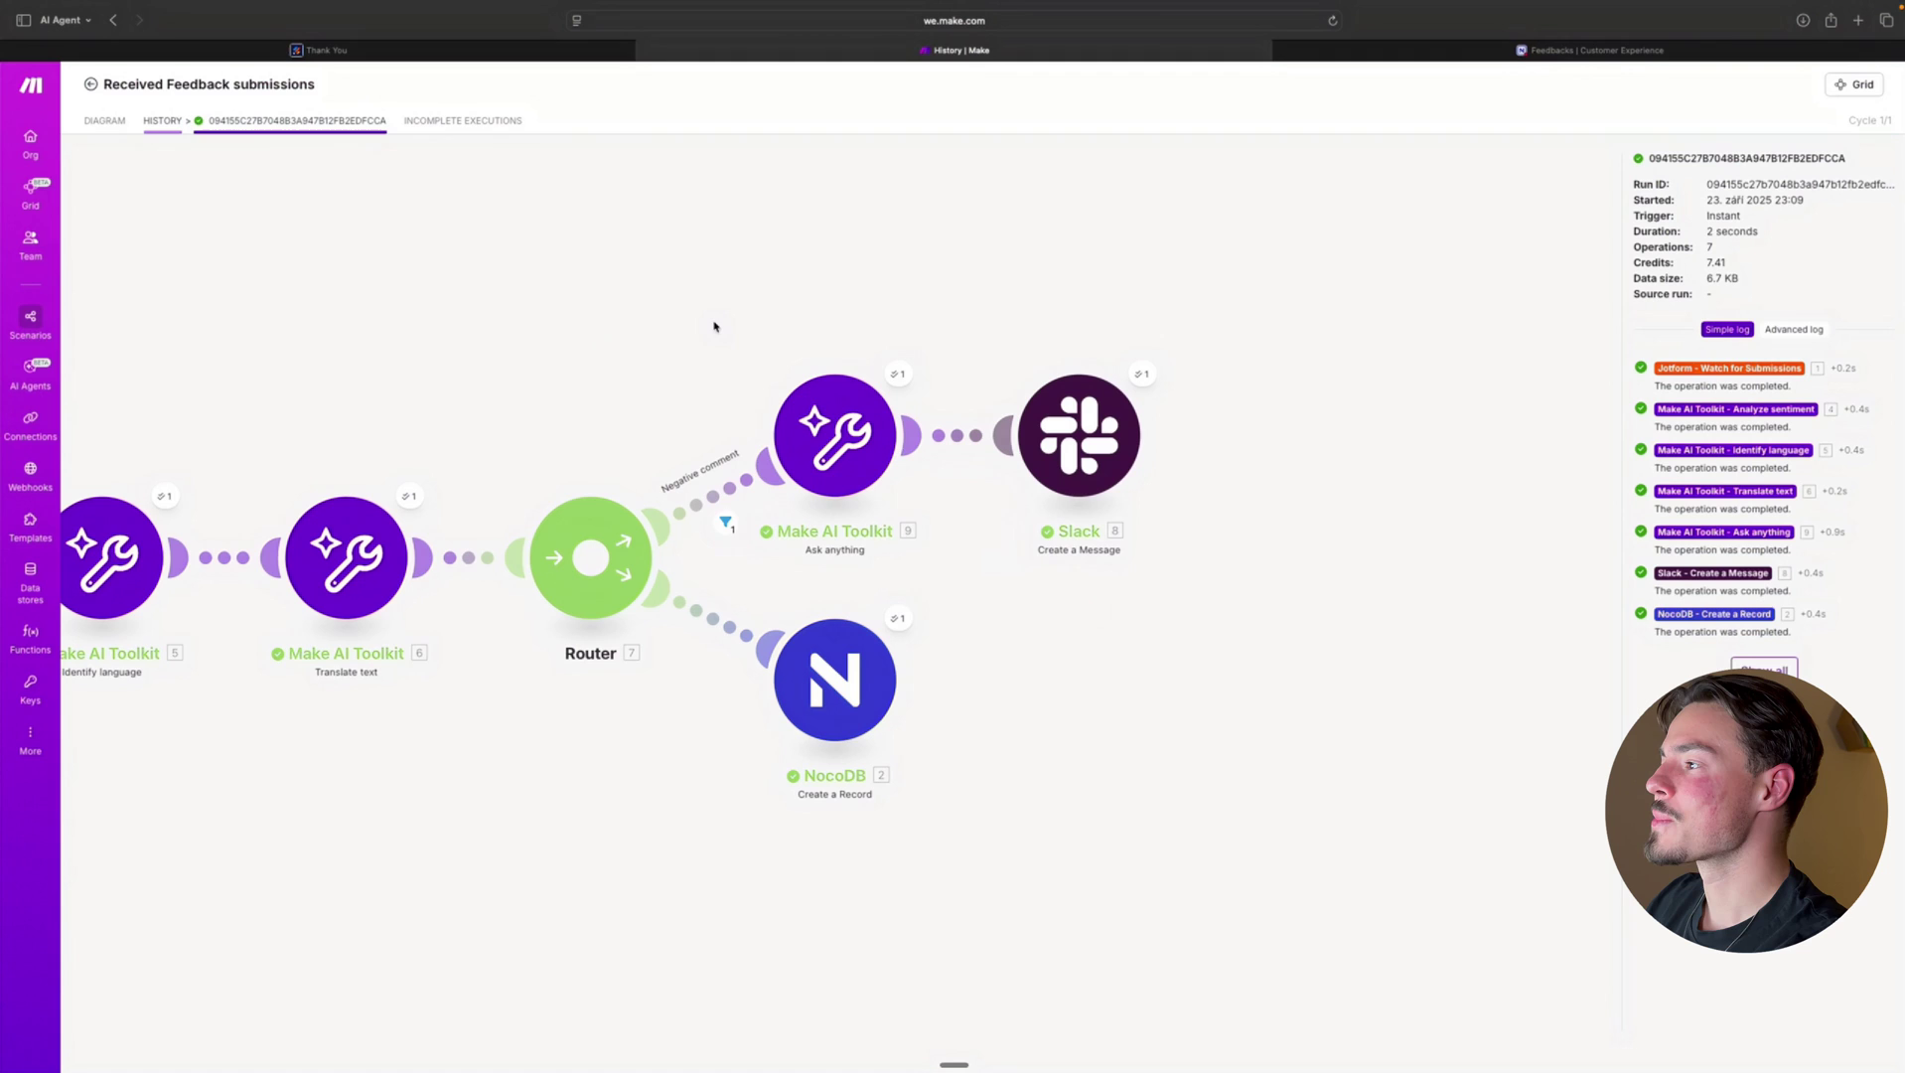
click(901, 377)
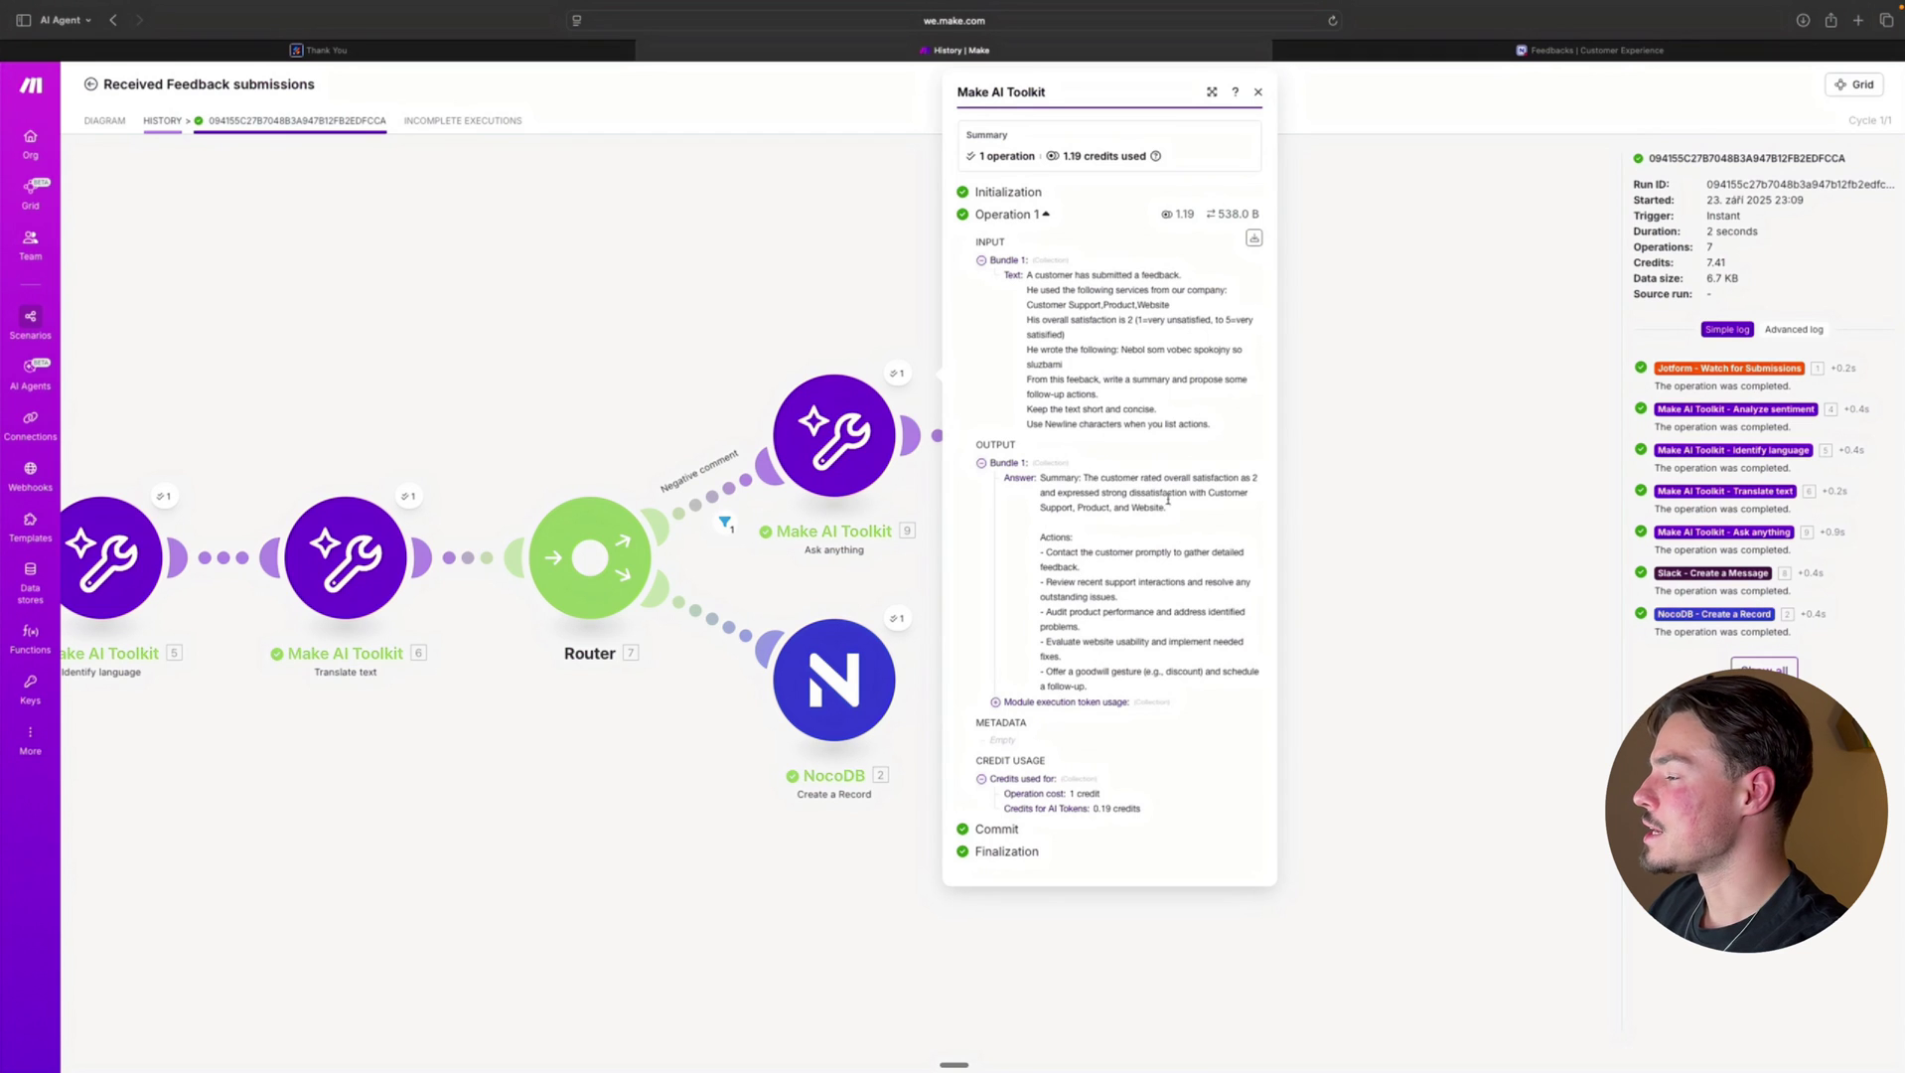
click(726, 334)
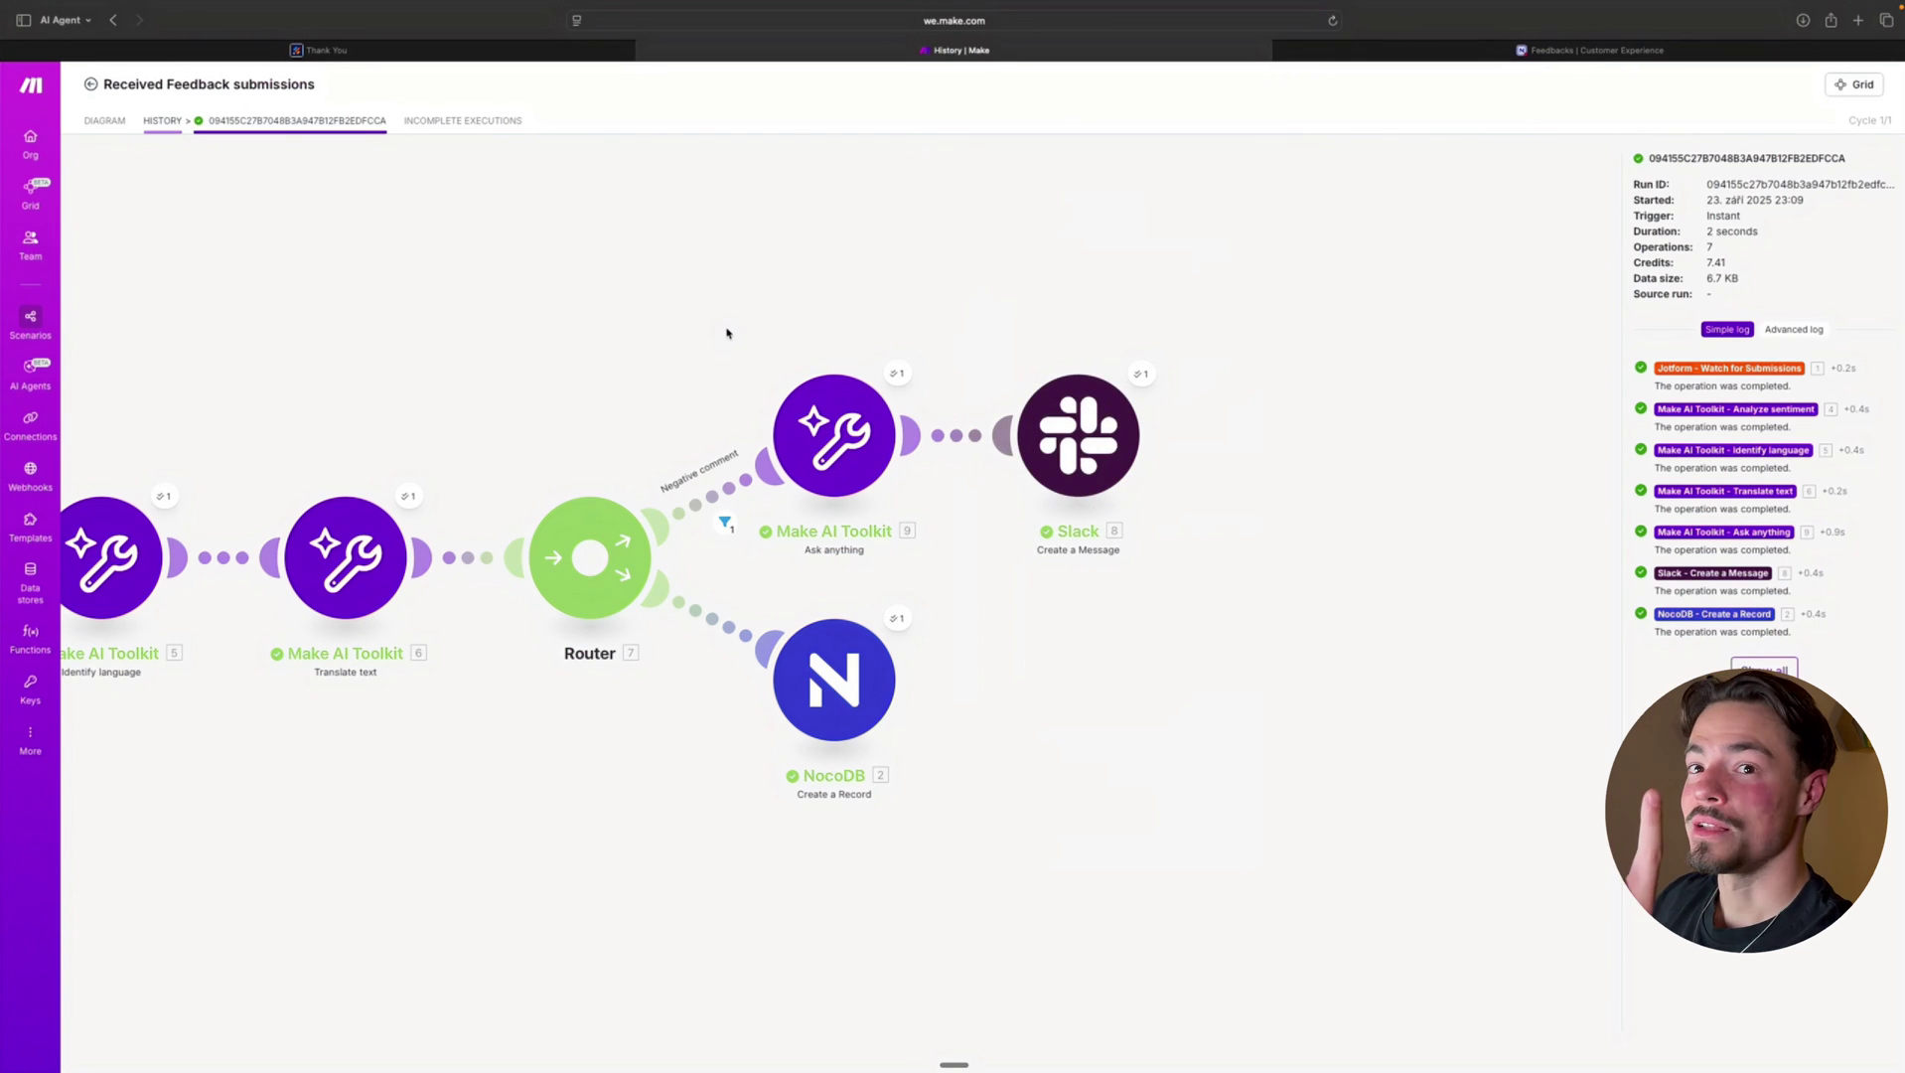
click(1140, 374)
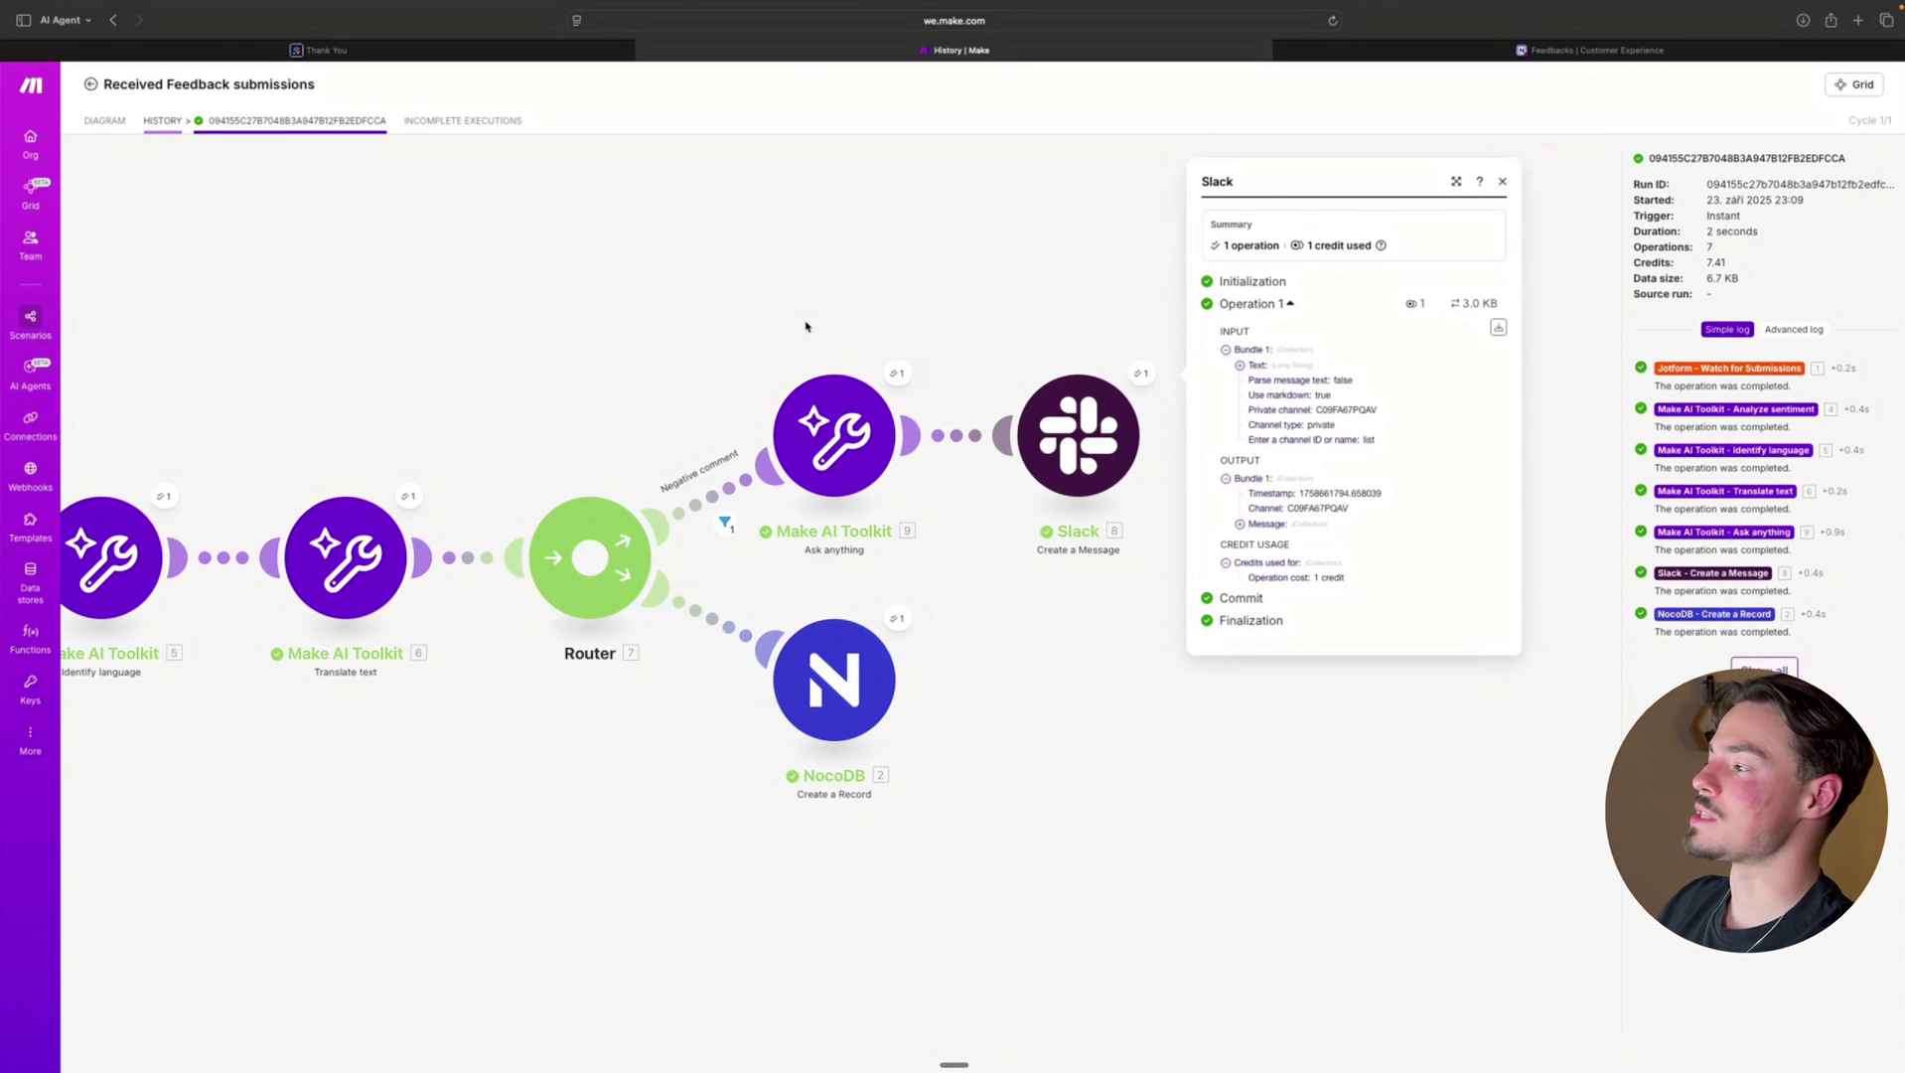
click(754, 260)
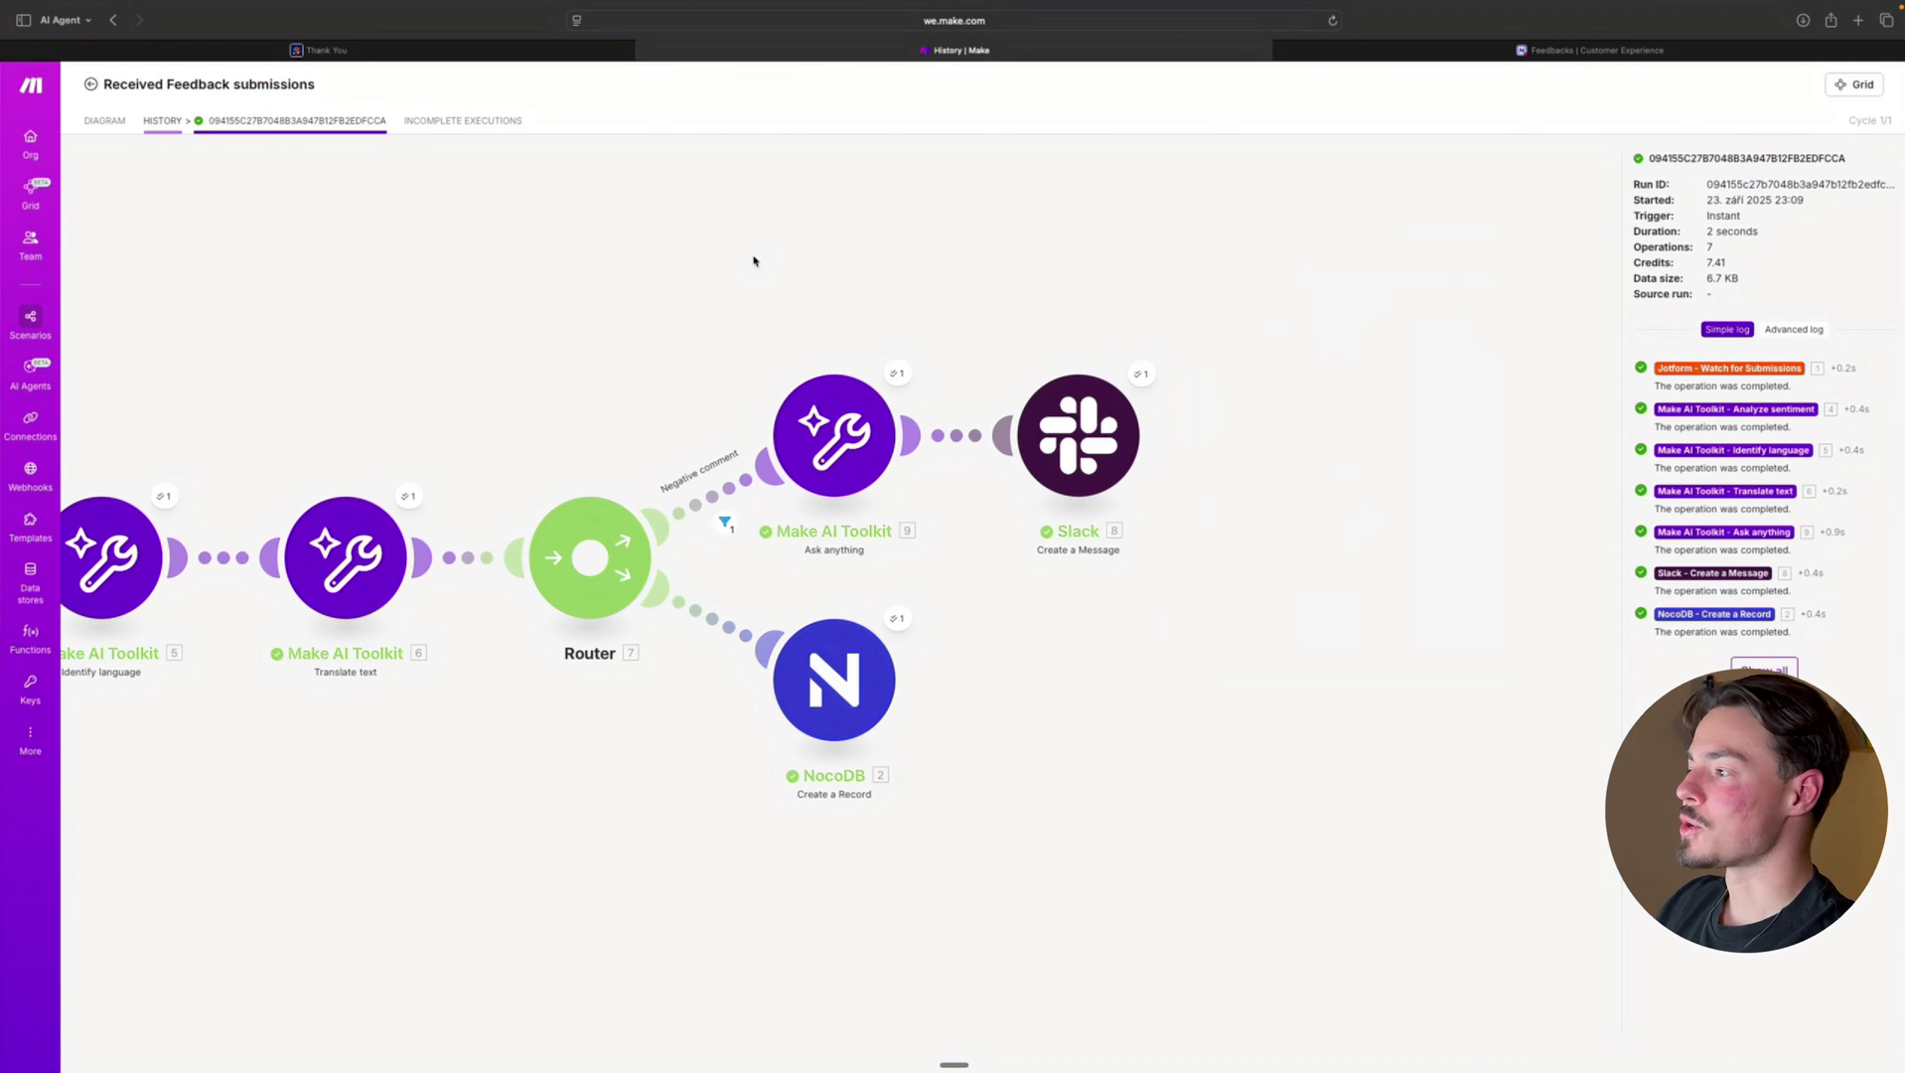
key(ctrl+Right)
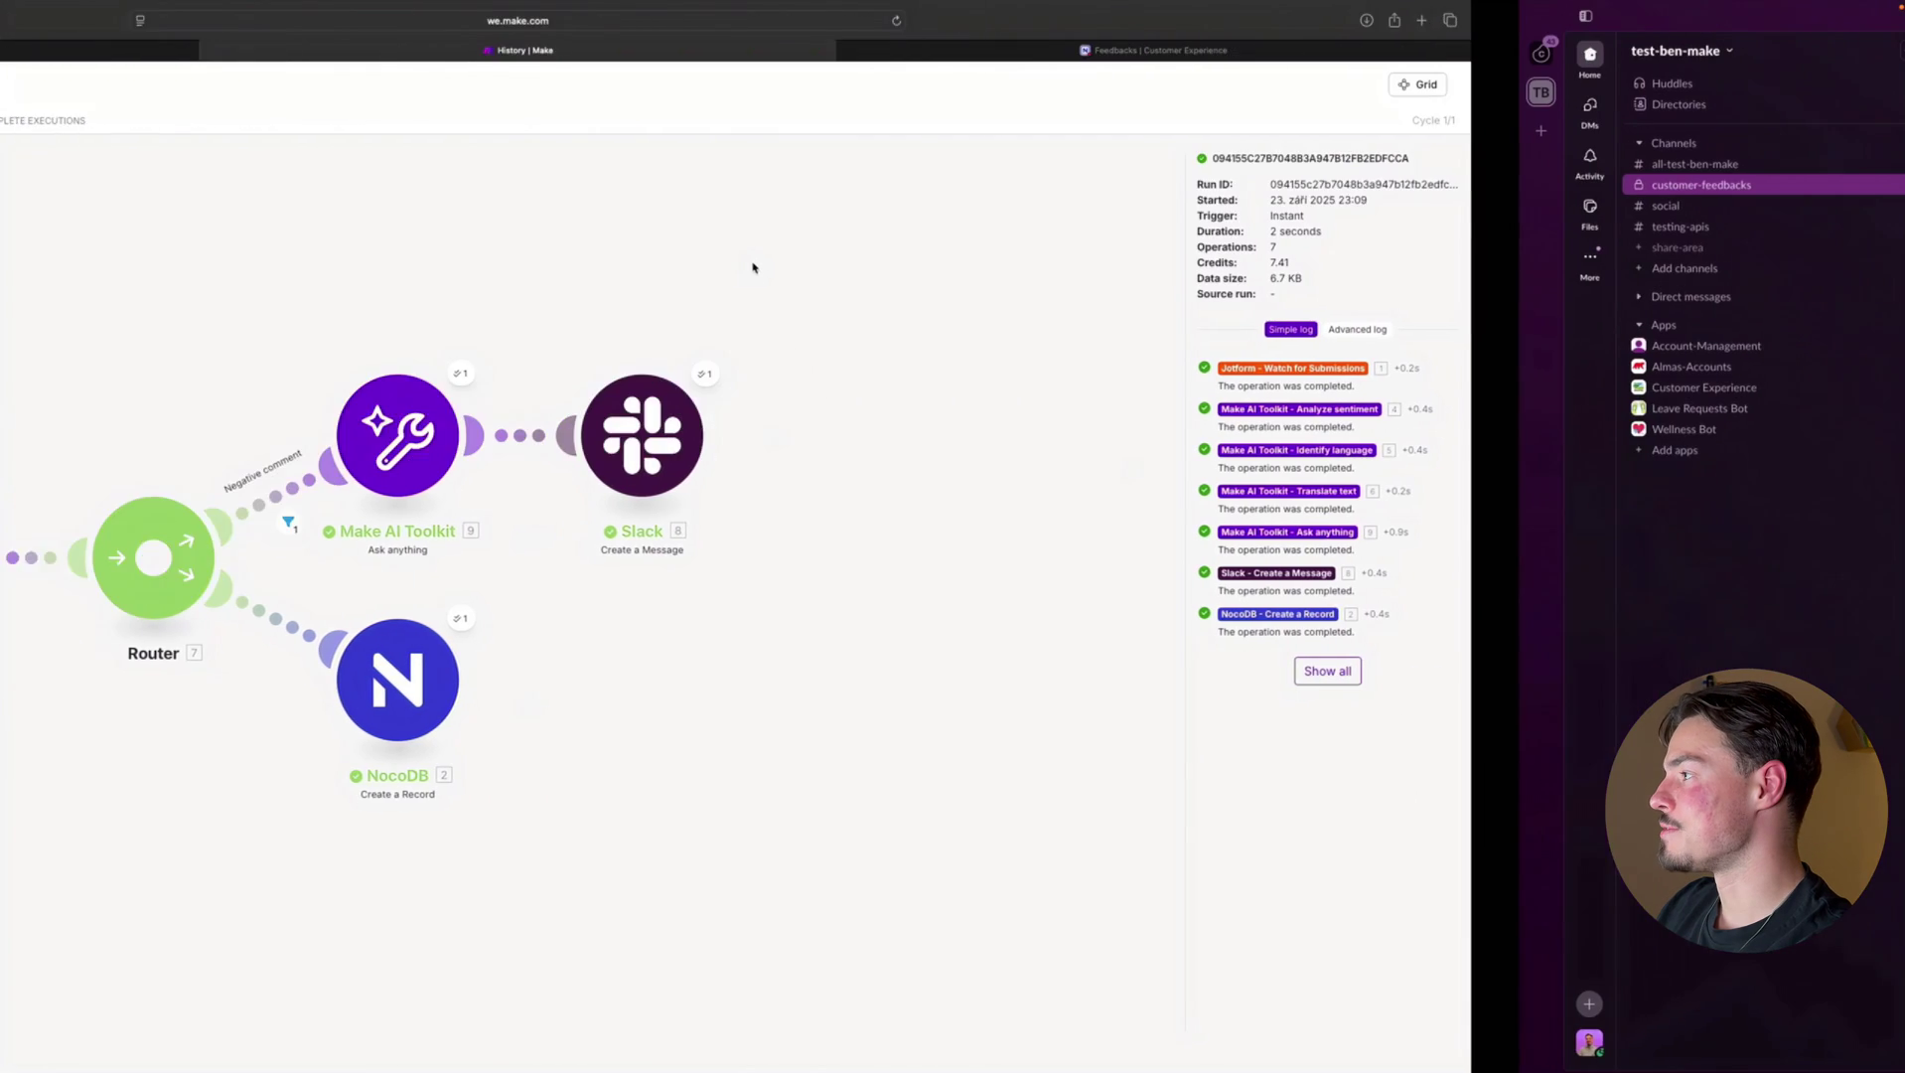
click(721, 772)
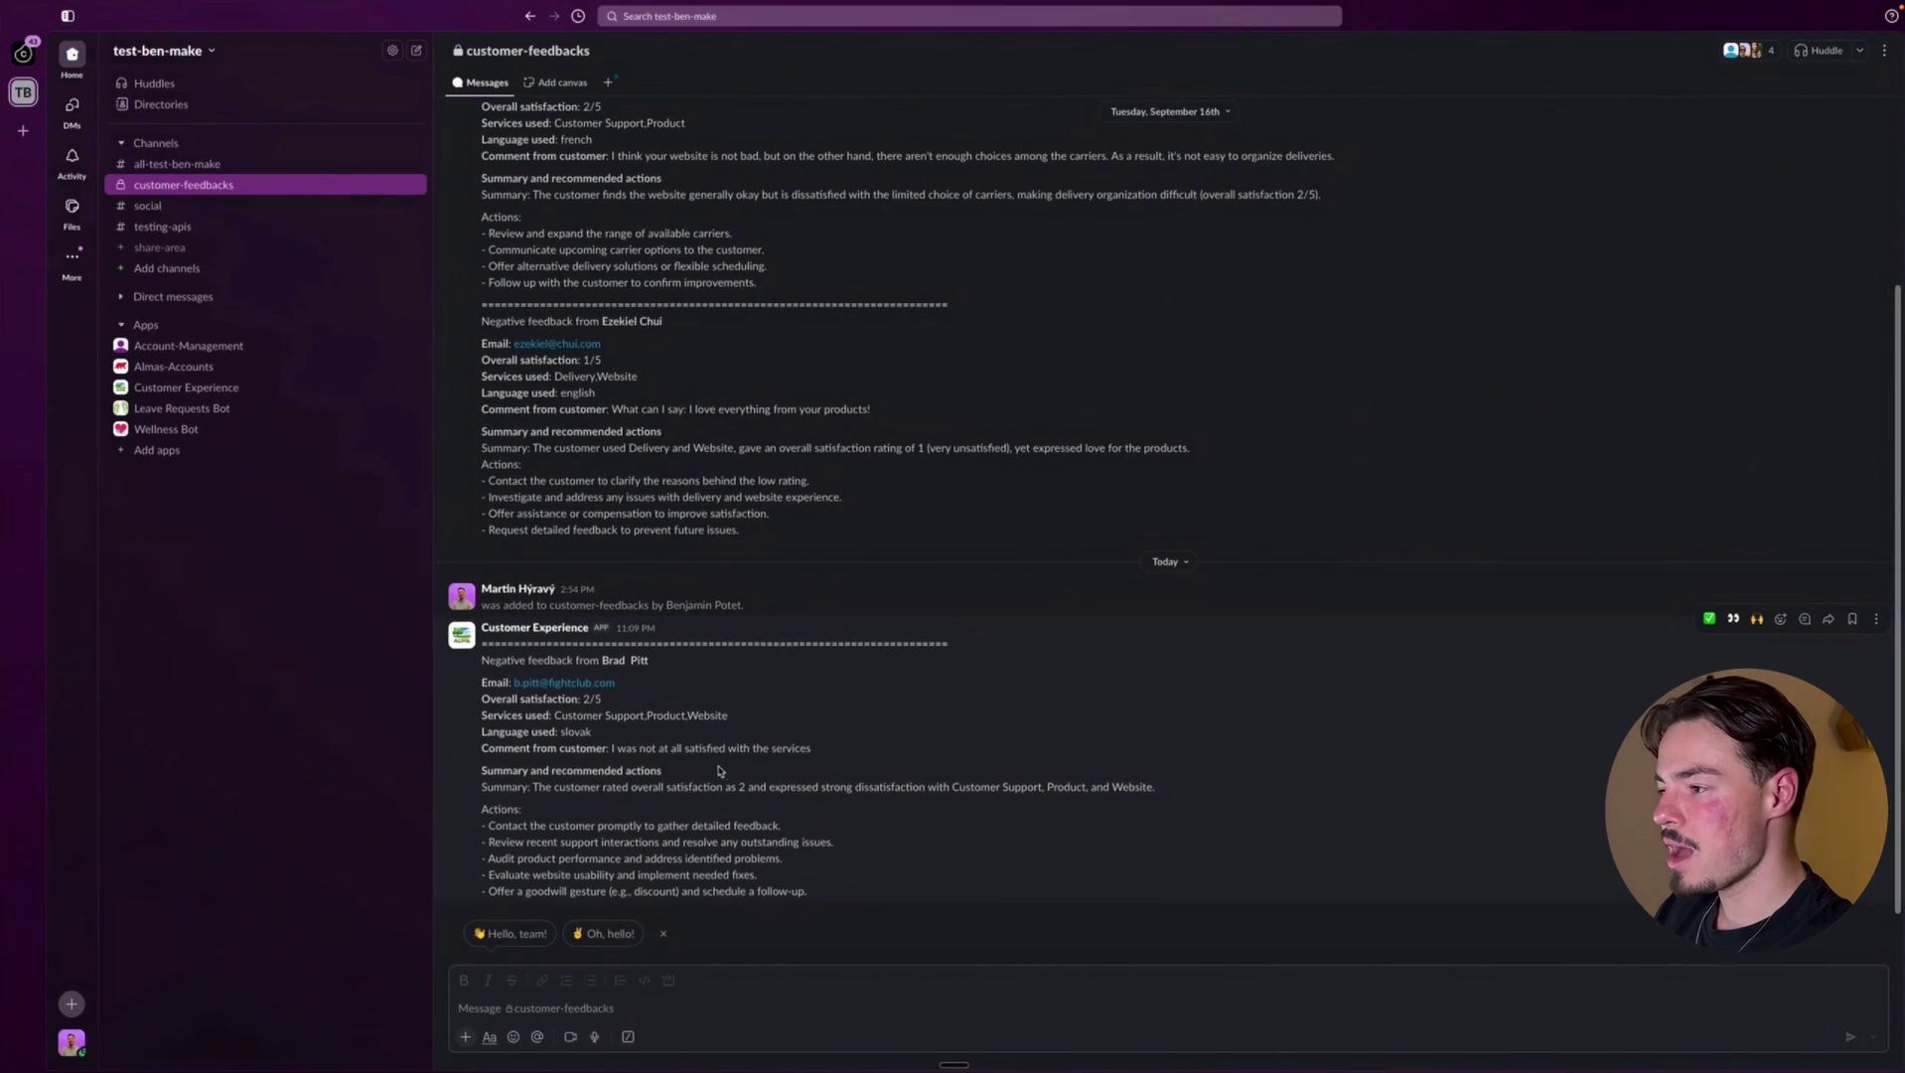
click(490, 628)
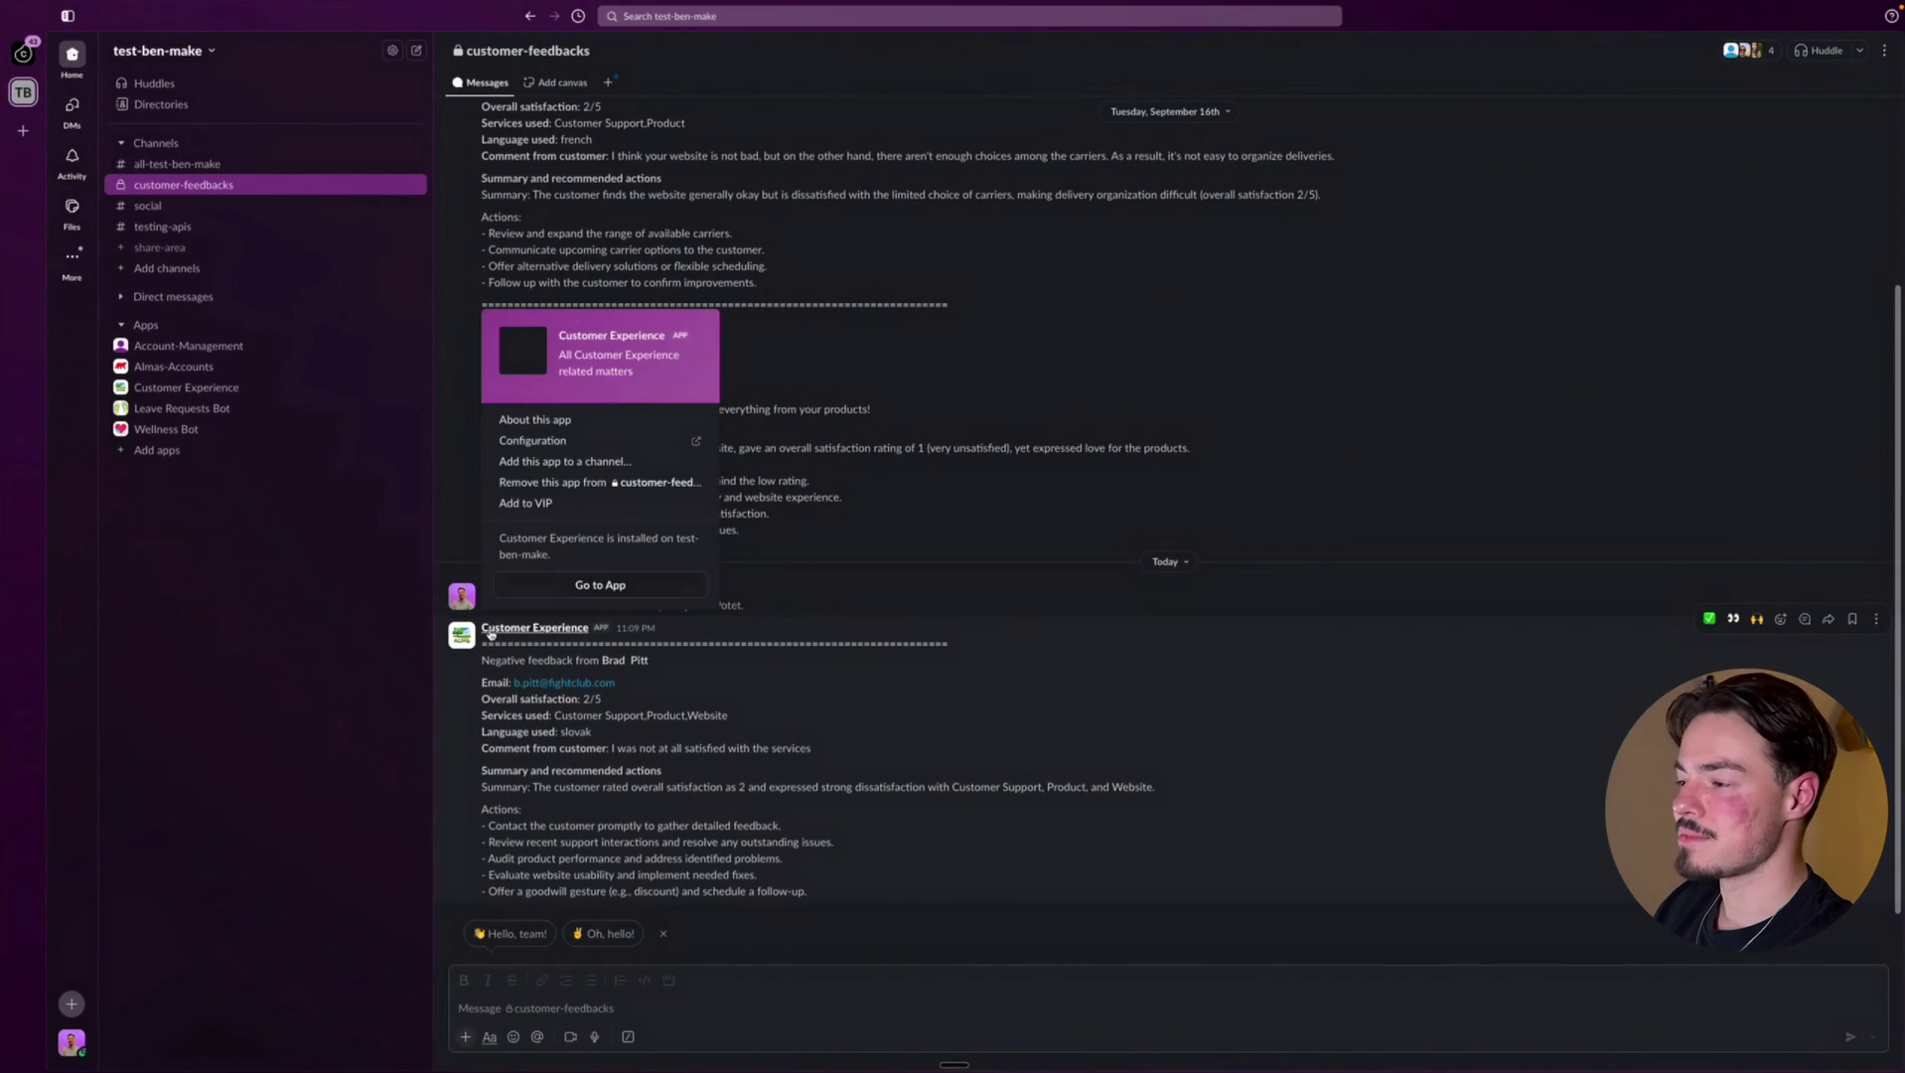
click(525, 684)
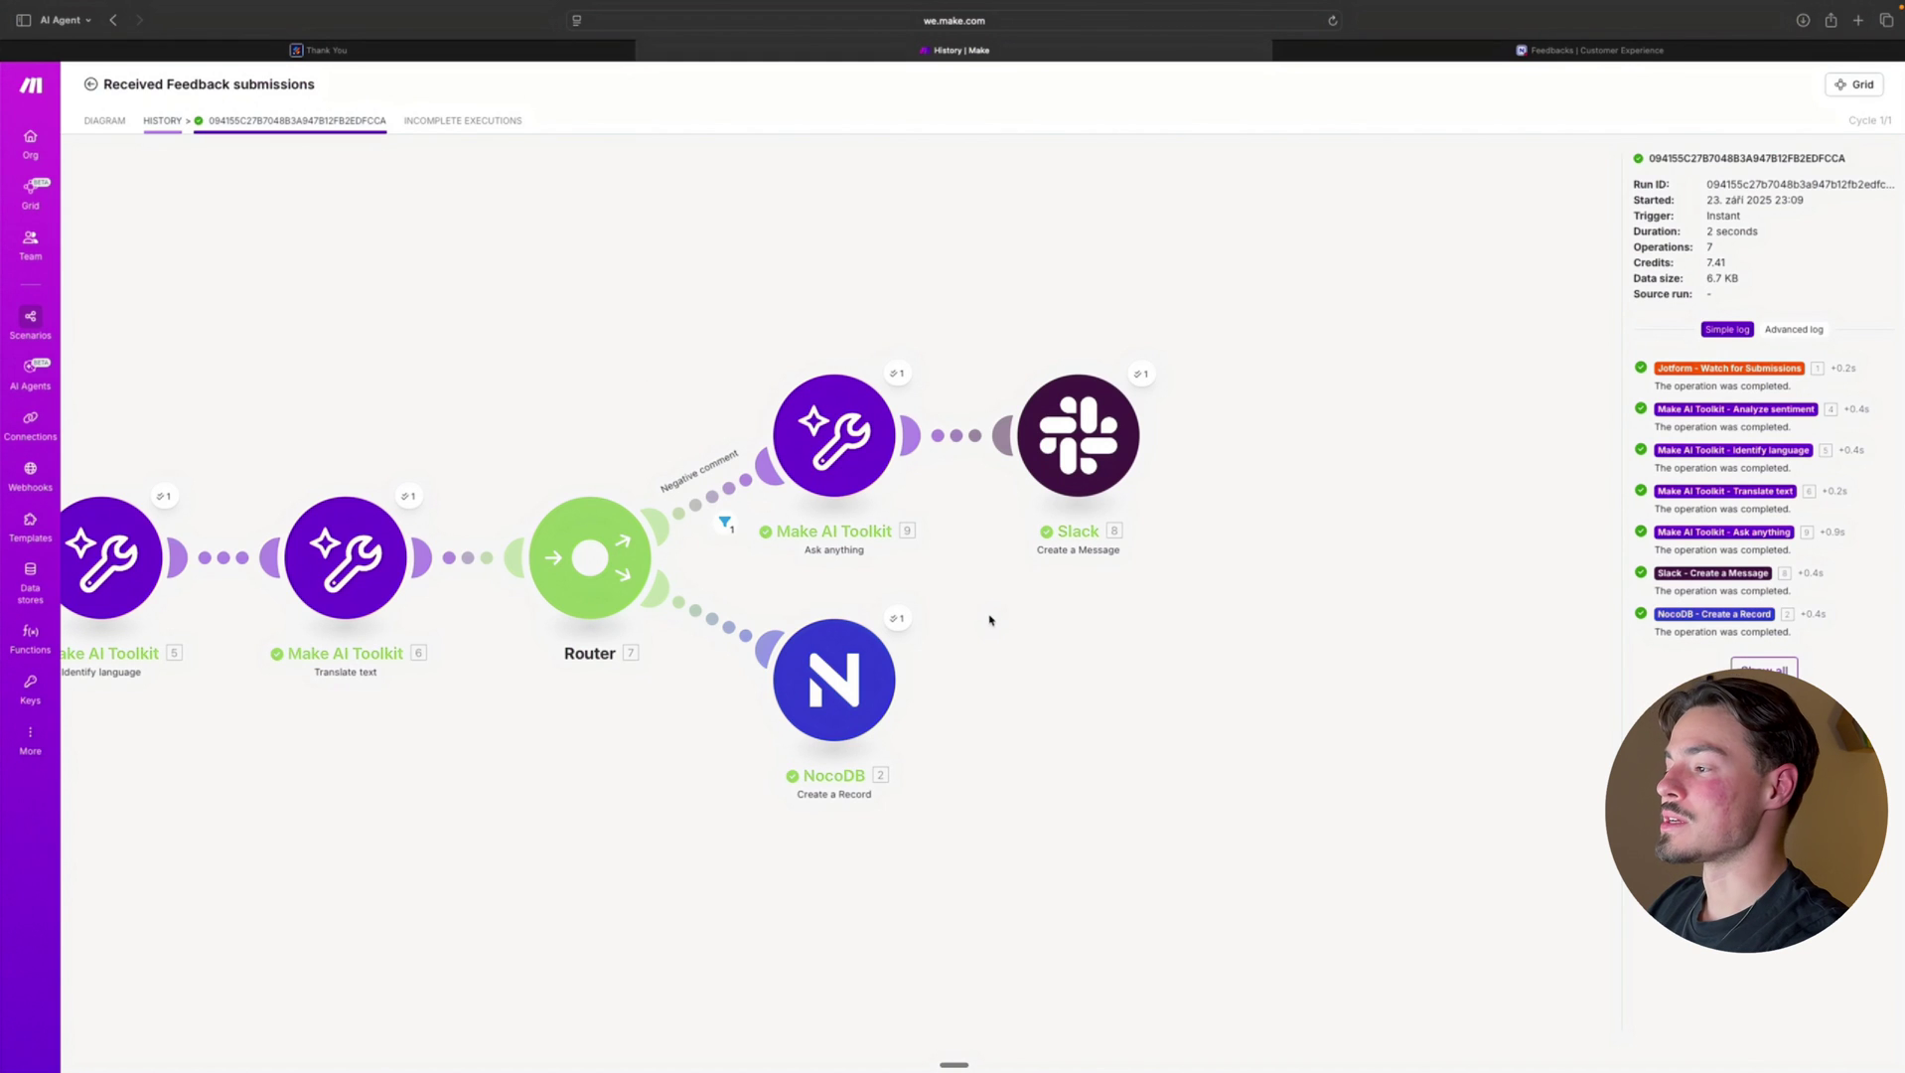
click(903, 620)
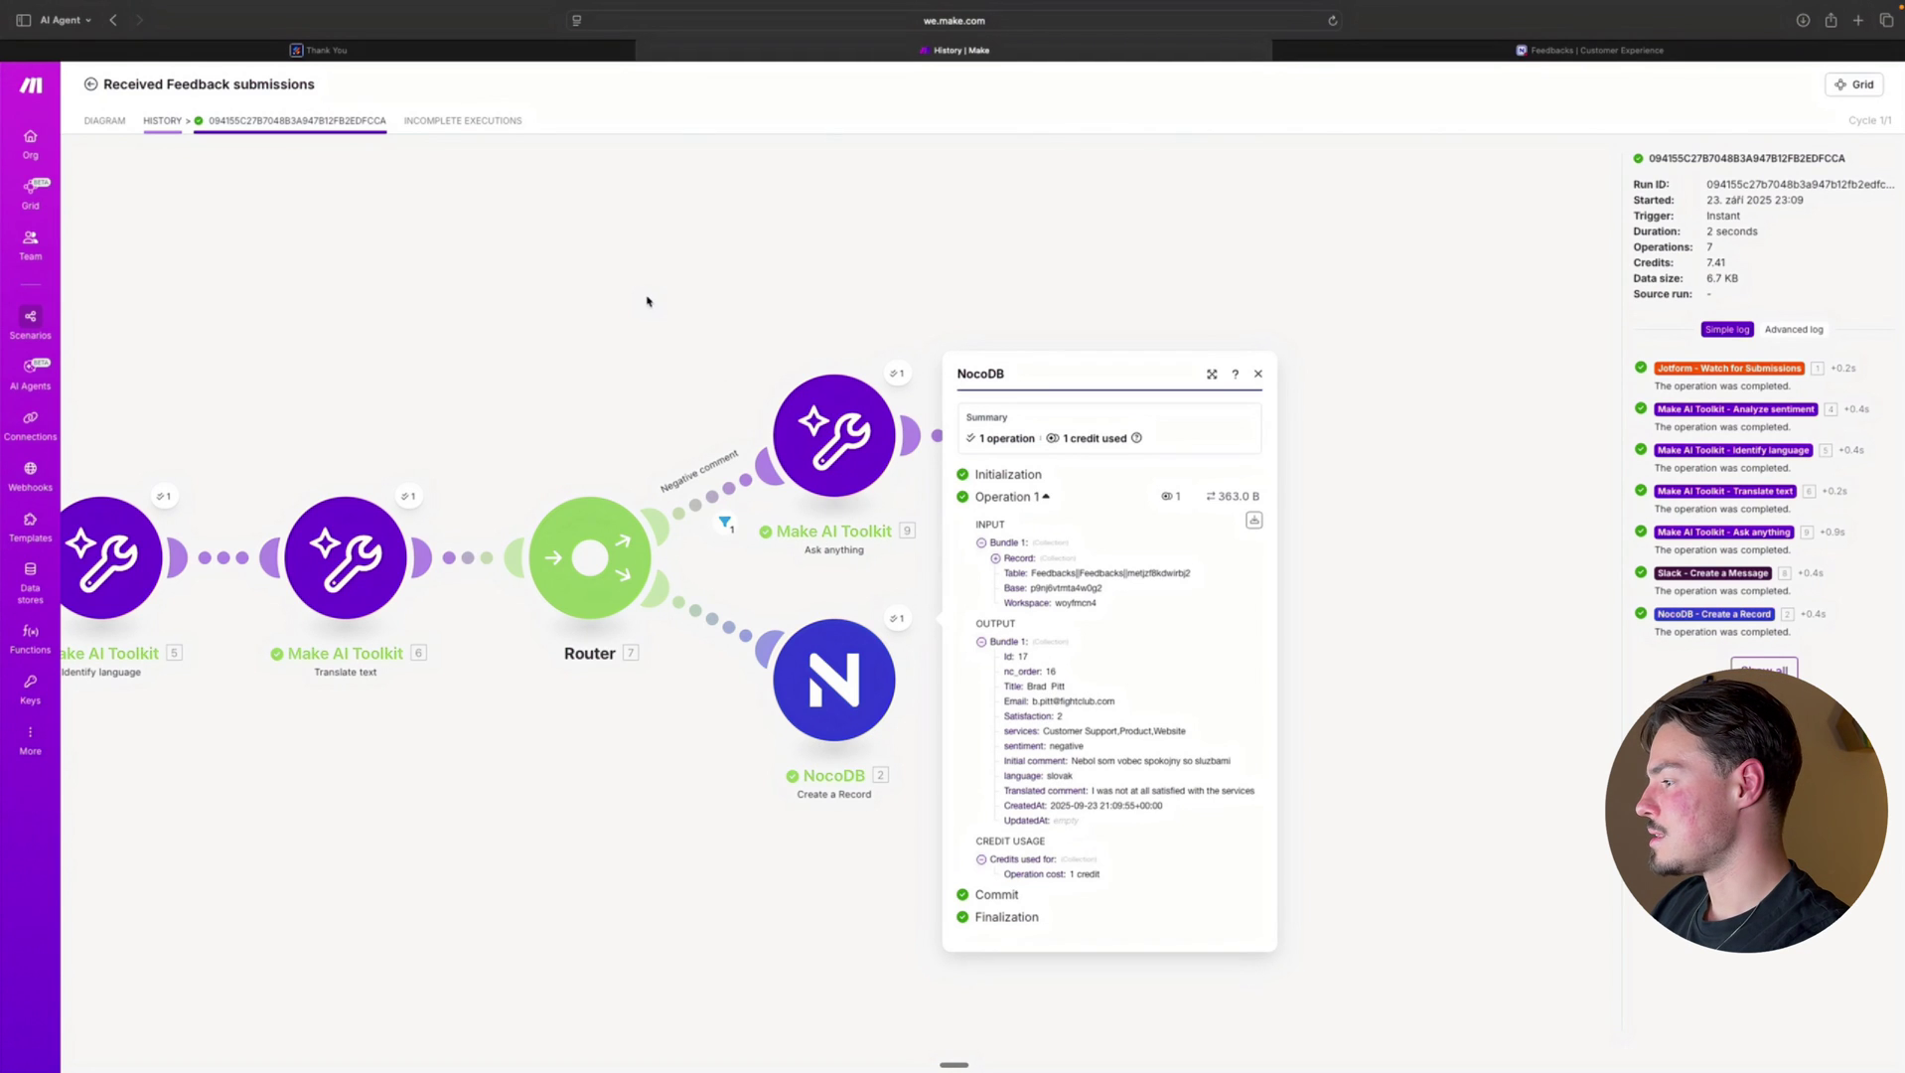
click(671, 362)
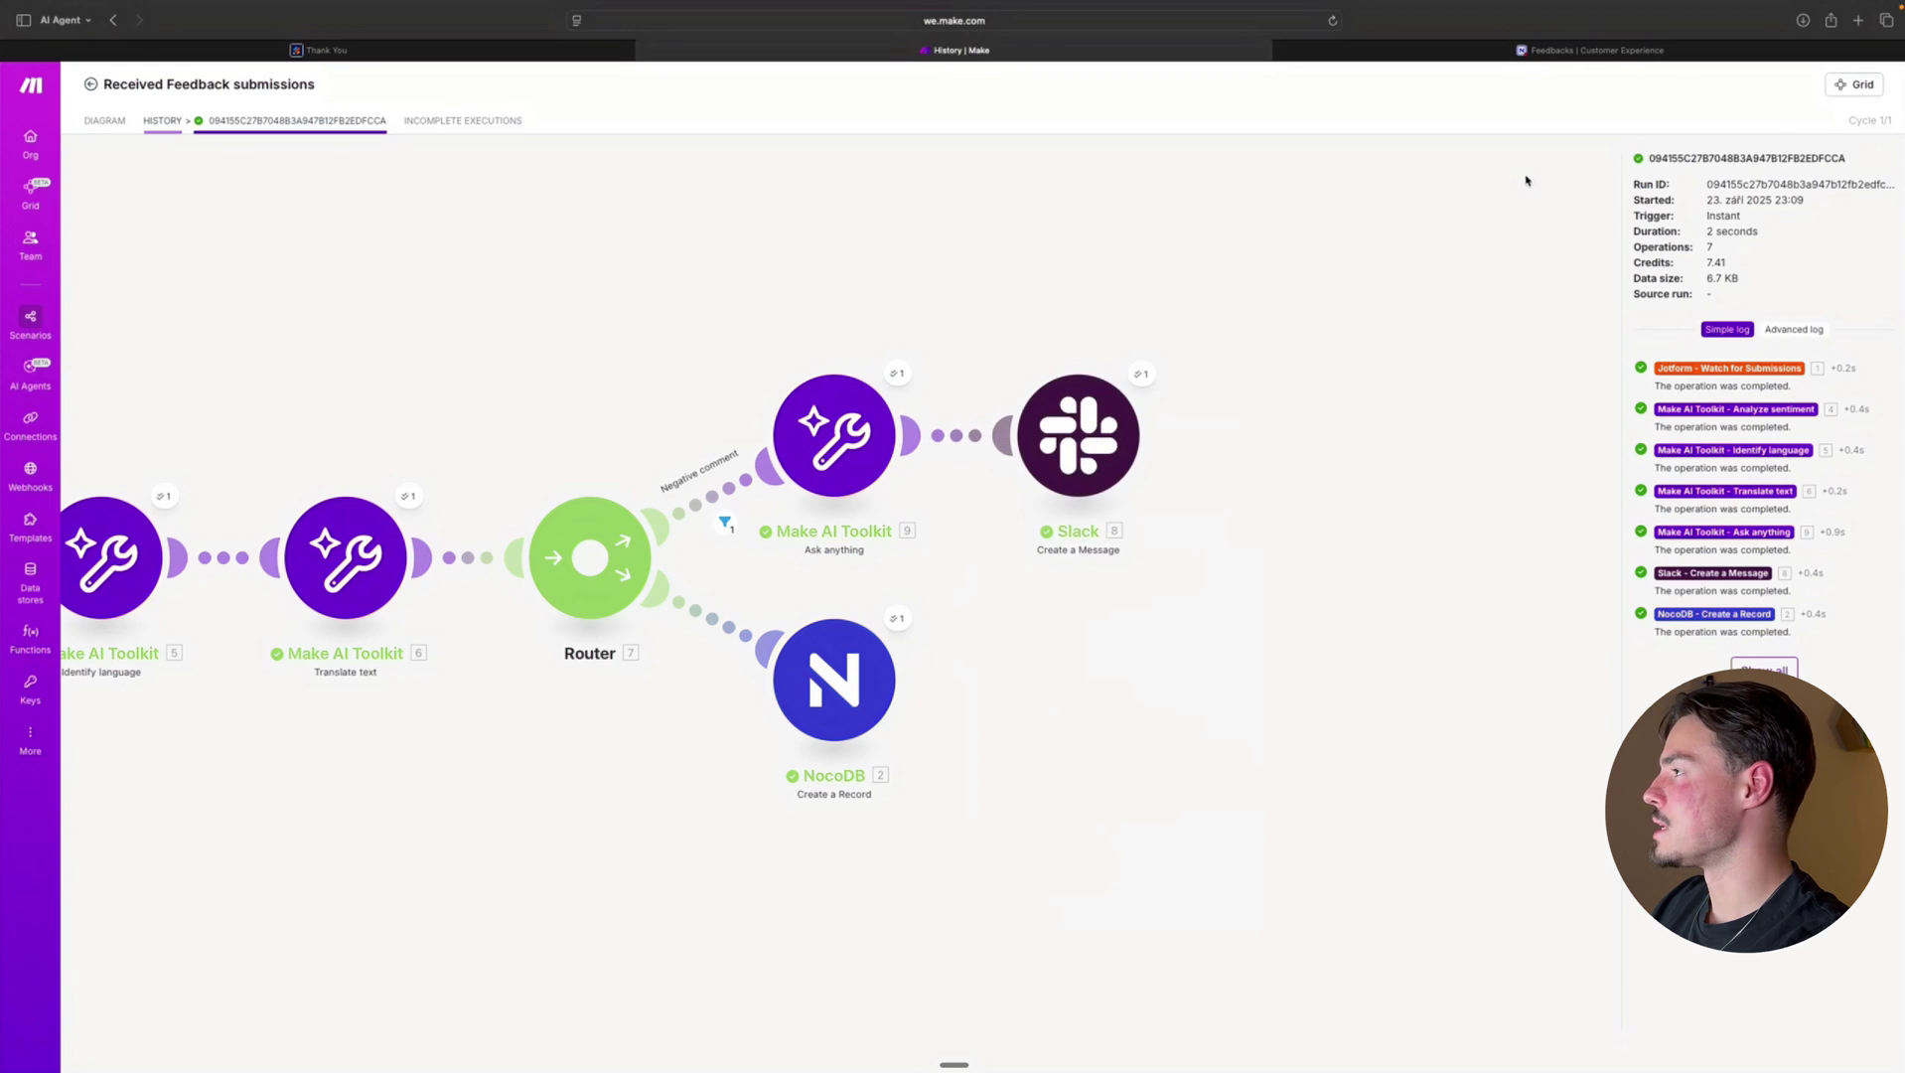
scroll(1524, 173, up, 2)
Switch to the 'Feedbacks | Customer Experience' browser tab to view the NocoDB table
click(1576, 48)
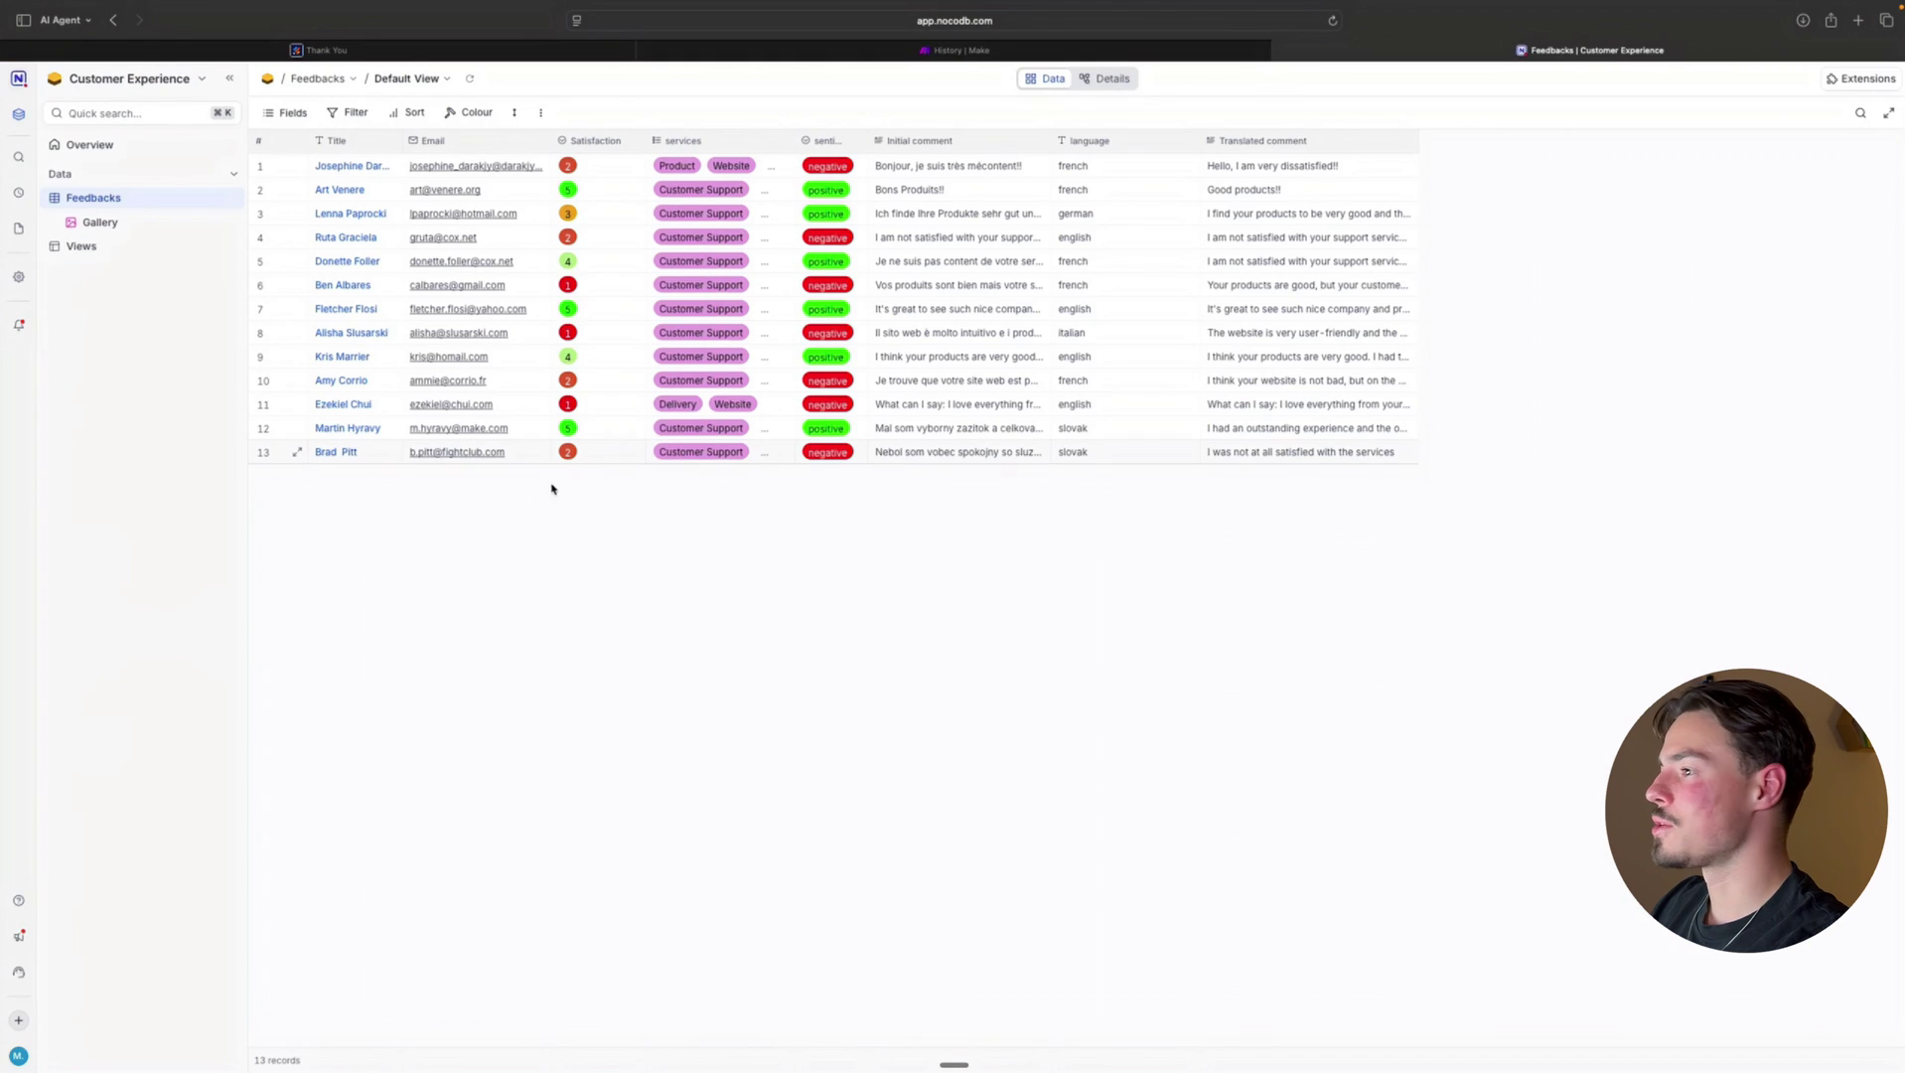